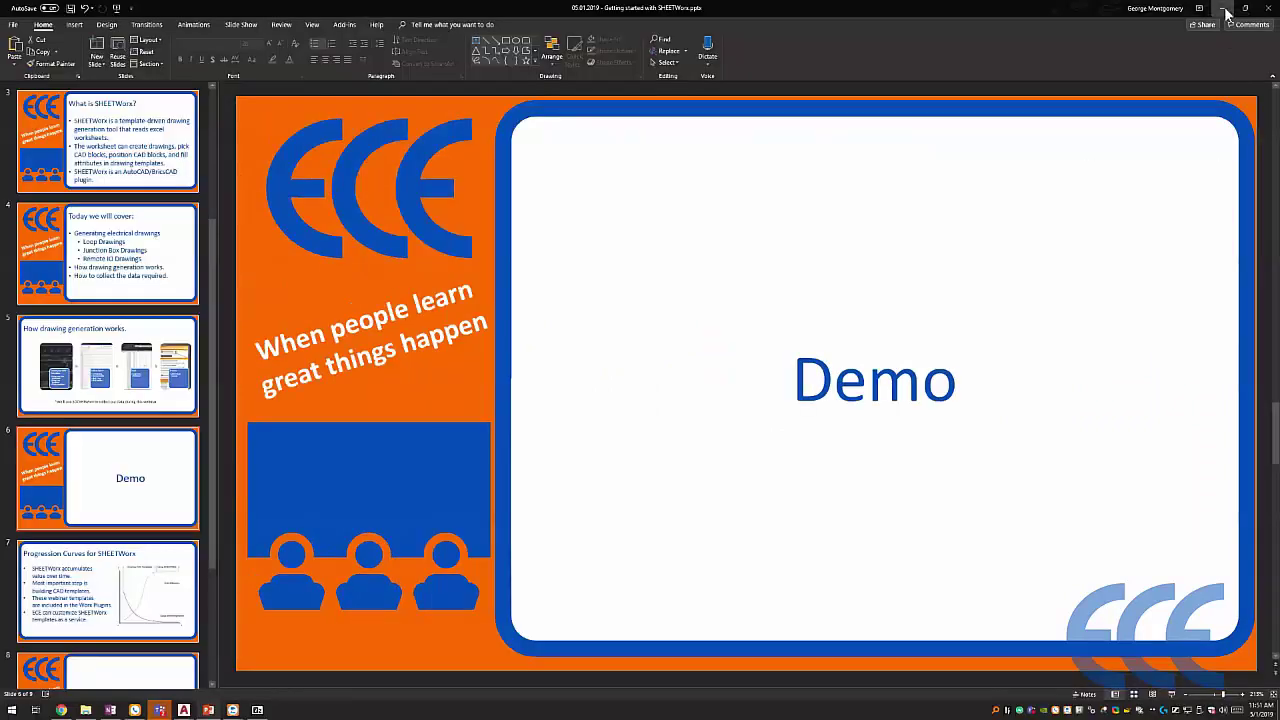
- Switch from the presentation to AutoCAD with the SHEETWorx palette and maximize its window
{"action": "key", "text": "super+d"}
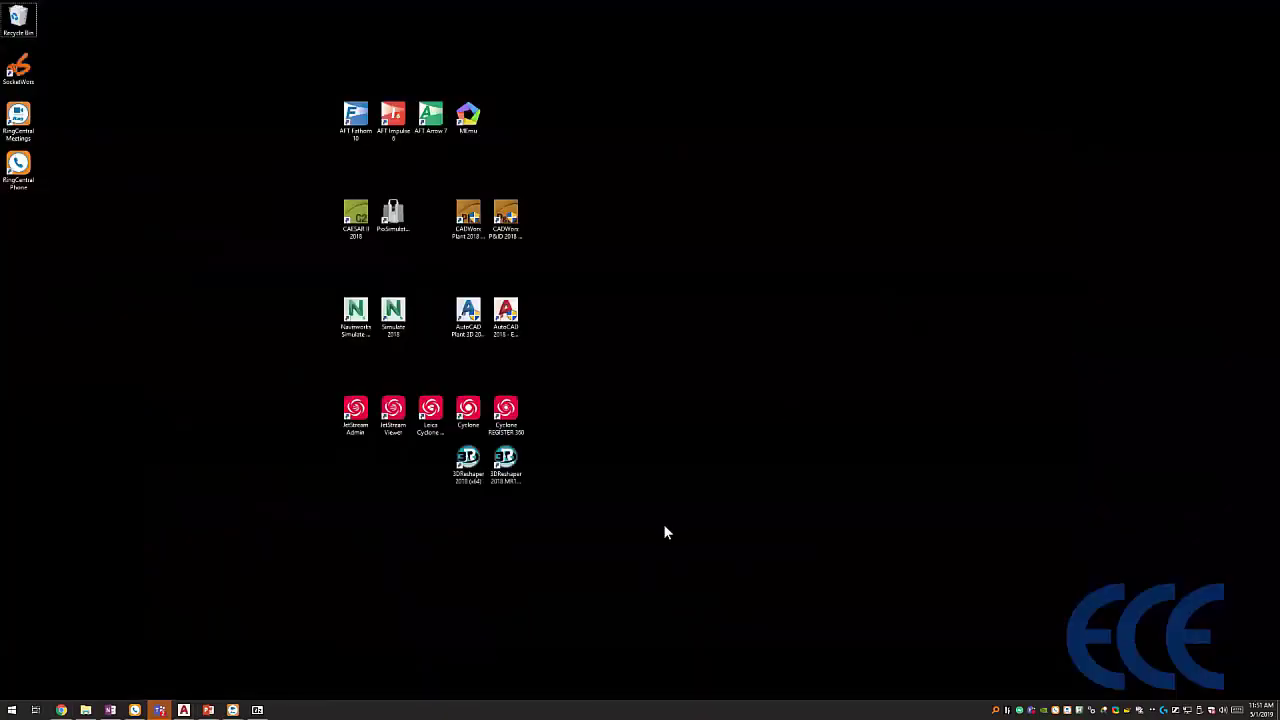
{"action": "mouse_move", "coordinate": [184, 709]}
{"action": "left_click", "coordinate": [215, 690]}
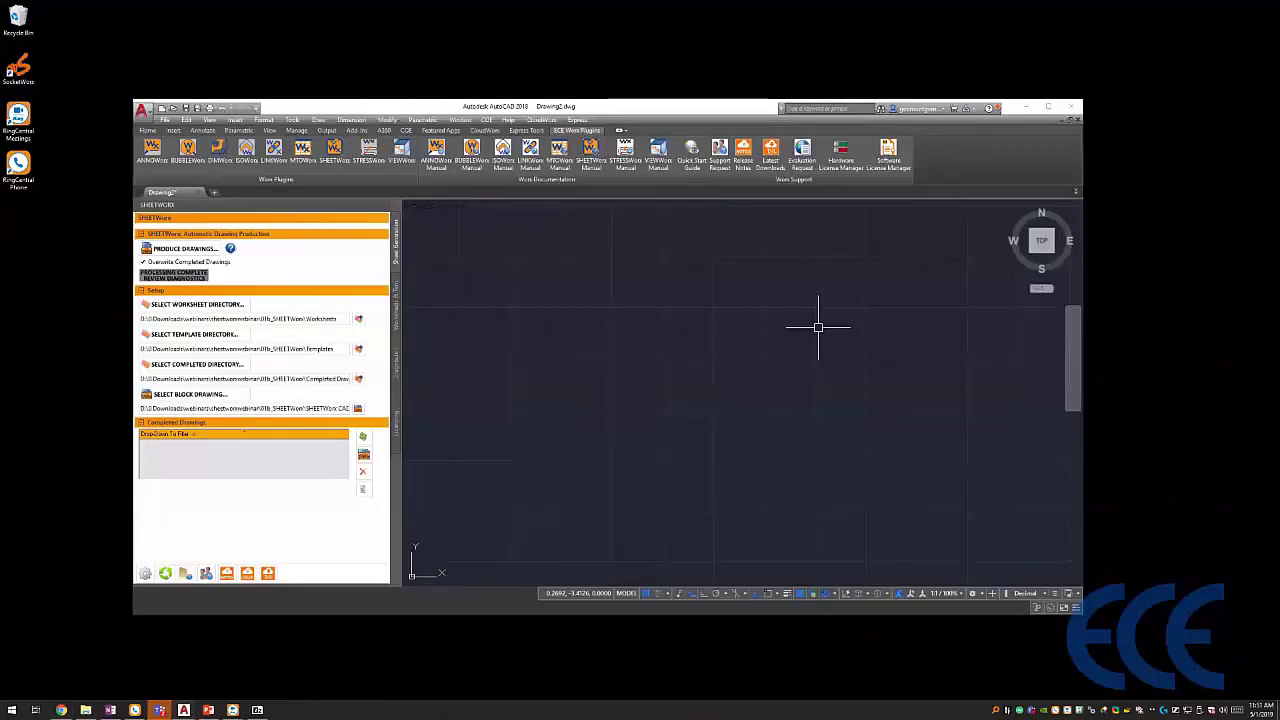
{"action": "left_click_drag", "start_coordinate": [703, 107], "coordinate": [774, 103]}
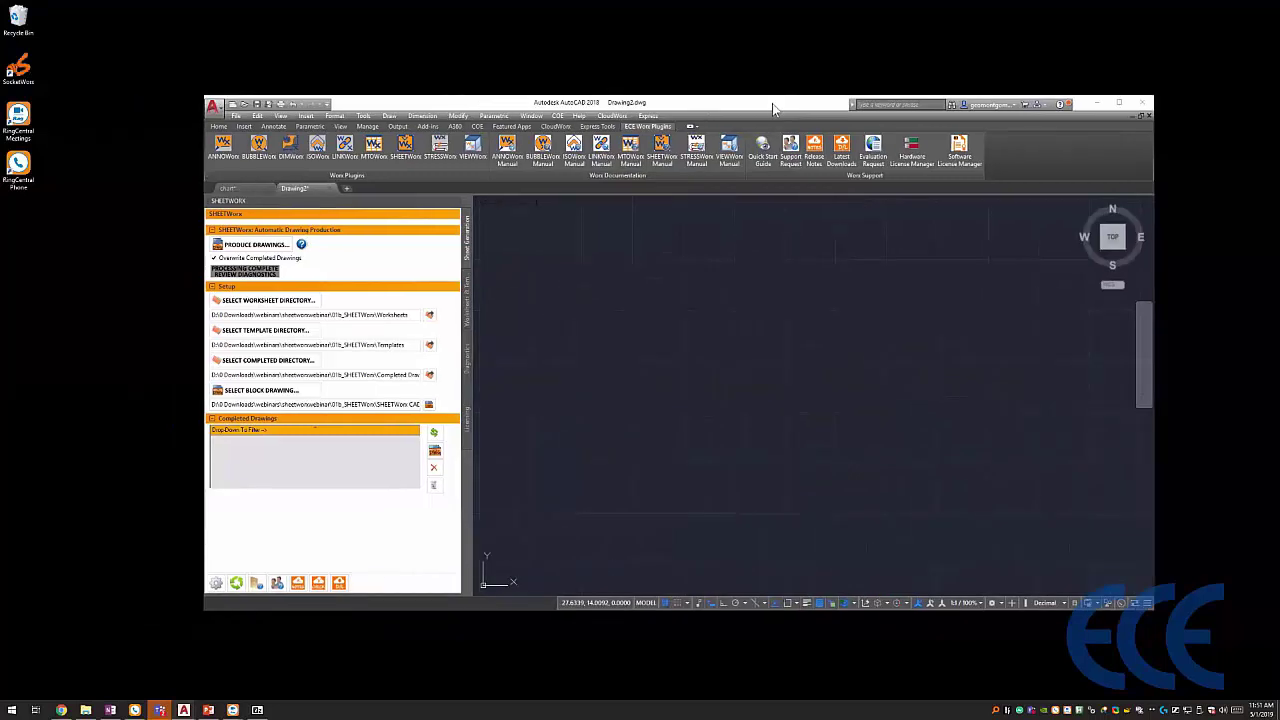
{"action": "double_click", "coordinate": [693, 110]}
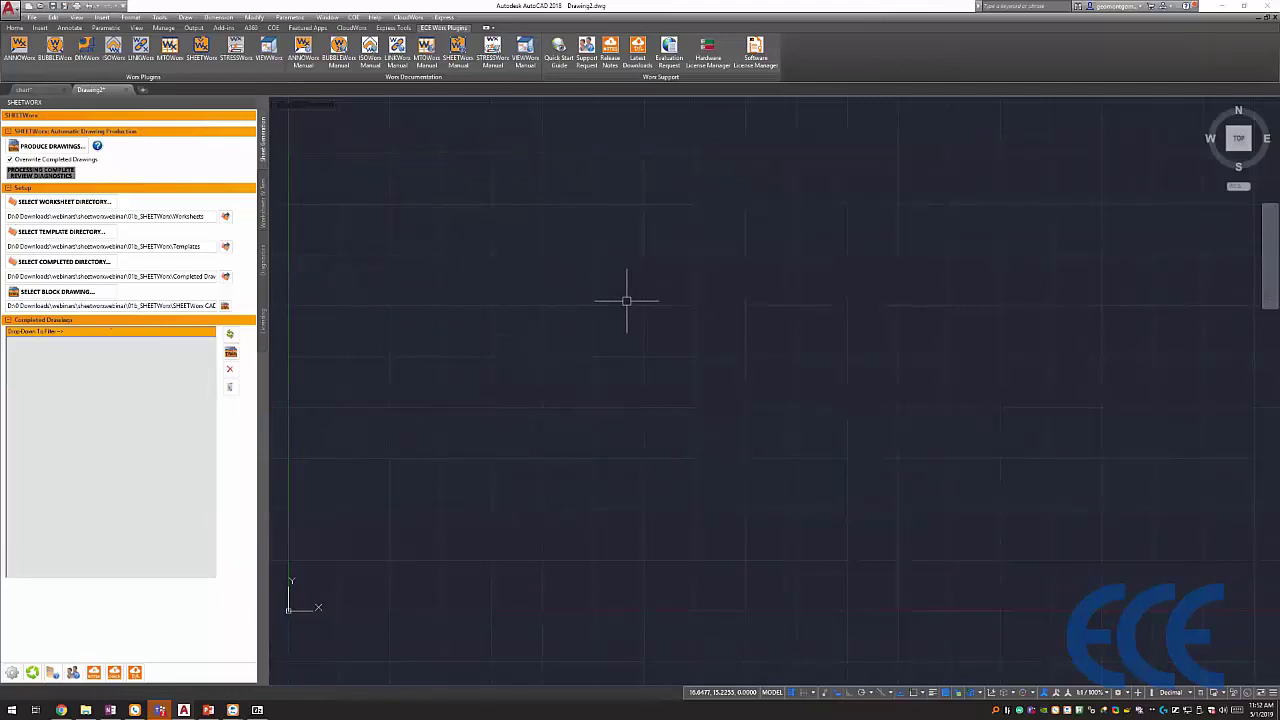
{"action": "mouse_move", "coordinate": [537, 209]}
{"action": "middle_mouse_down"}
{"action": "mouse_move", "coordinate": [574, 226]}
{"action": "mouse_move", "coordinate": [560, 234]}
{"action": "mouse_move", "coordinate": [569, 285]}
{"action": "mouse_move", "coordinate": [552, 313]}
{"action": "middle_mouse_up"}
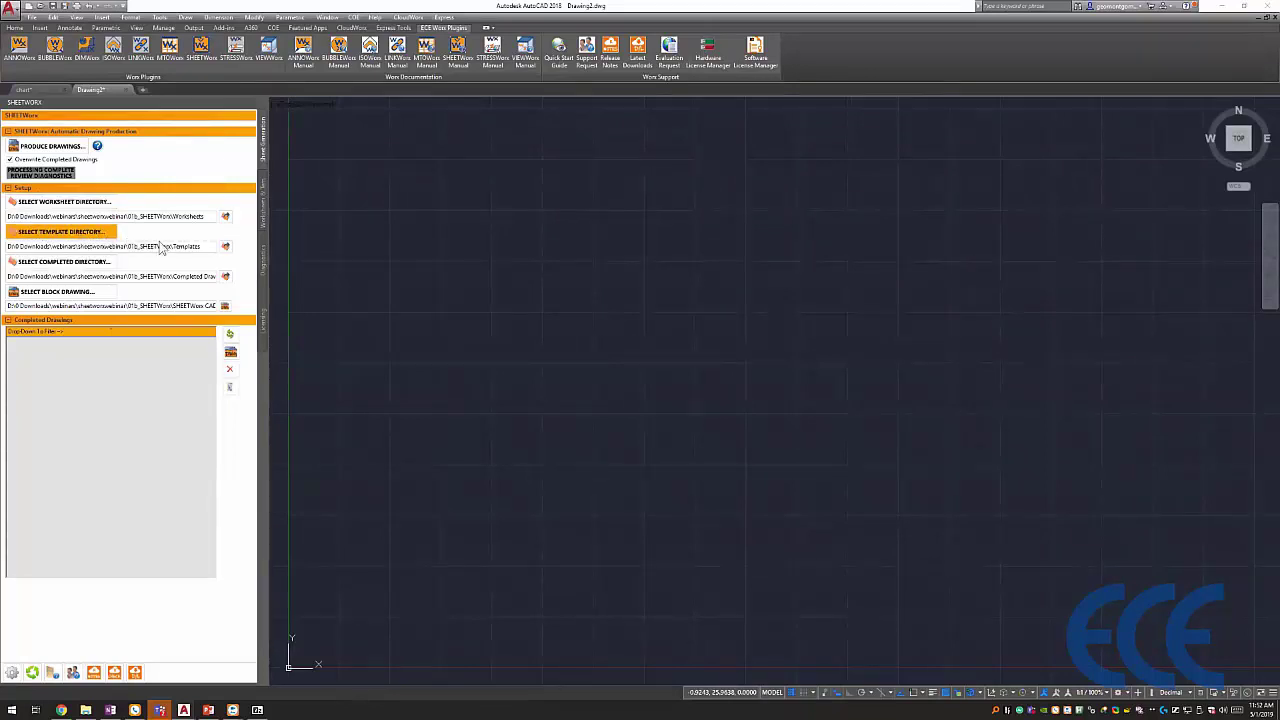
- Open the SHEETWorx template directory, look over its template drawings, close the folder and check the block drawing path
{"action": "left_click", "coordinate": [226, 248]}
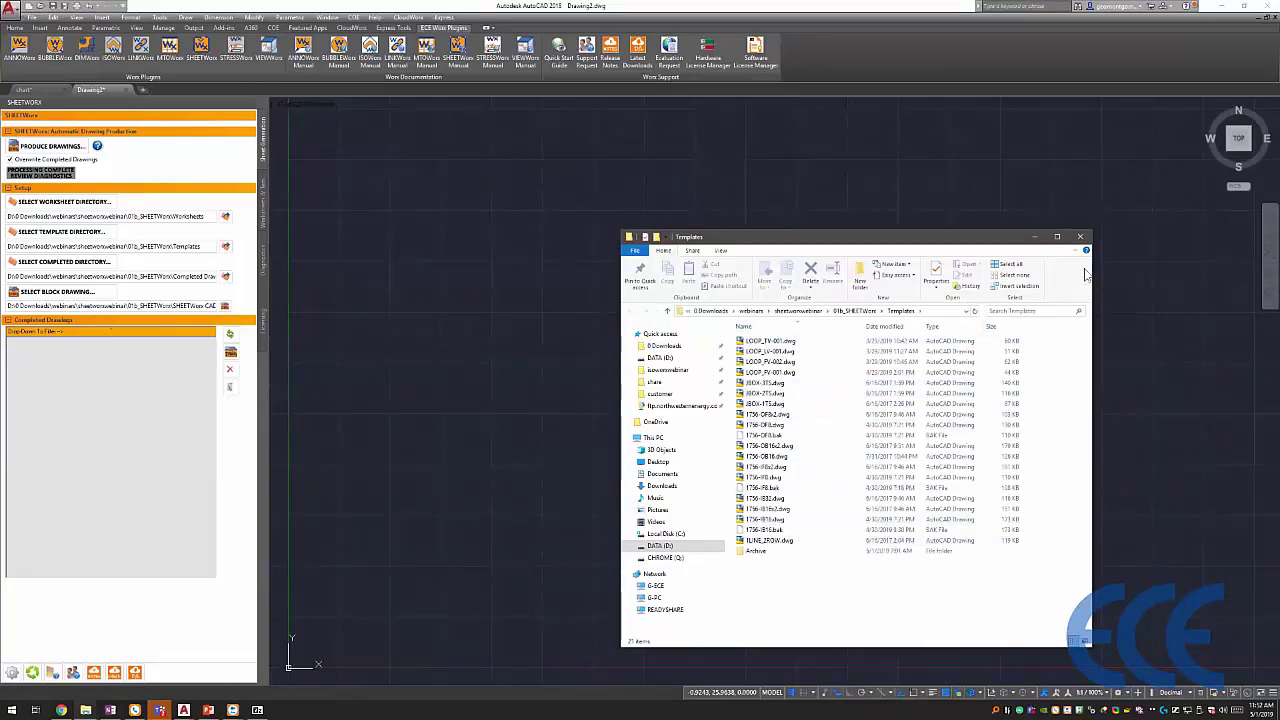
{"action": "left_click", "coordinate": [1080, 236]}
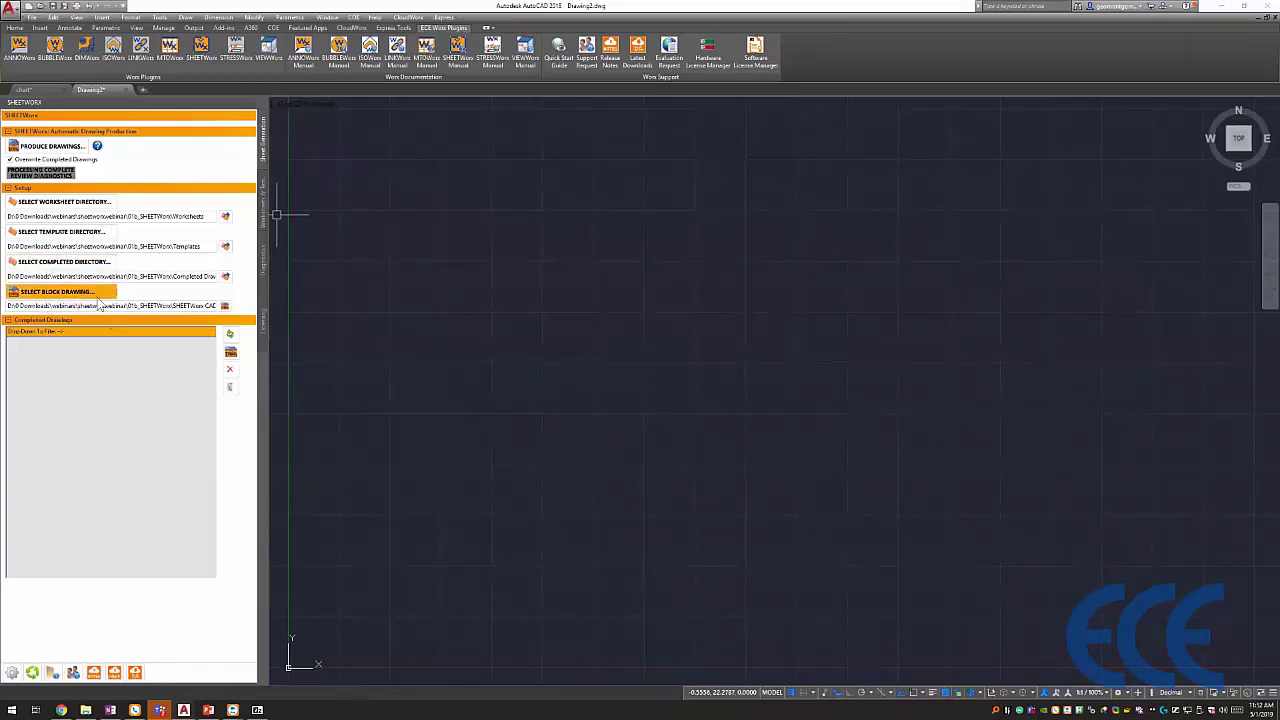
{"action": "left_click_drag", "start_coordinate": [176, 307], "coordinate": [265, 312]}
{"action": "left_click", "coordinate": [184, 305]}
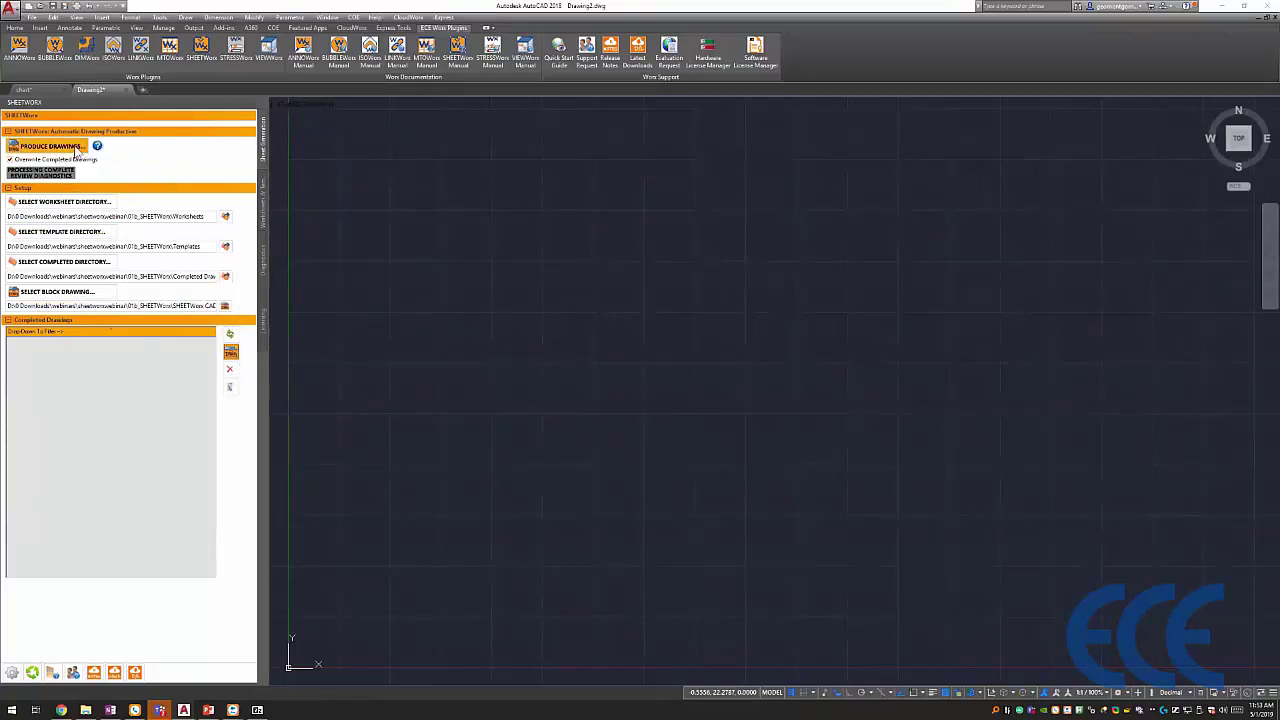
- Produce drawings from all listed worksheets, covering the junction boxes, IO cards and loops
{"action": "left_click", "coordinate": [40, 148]}
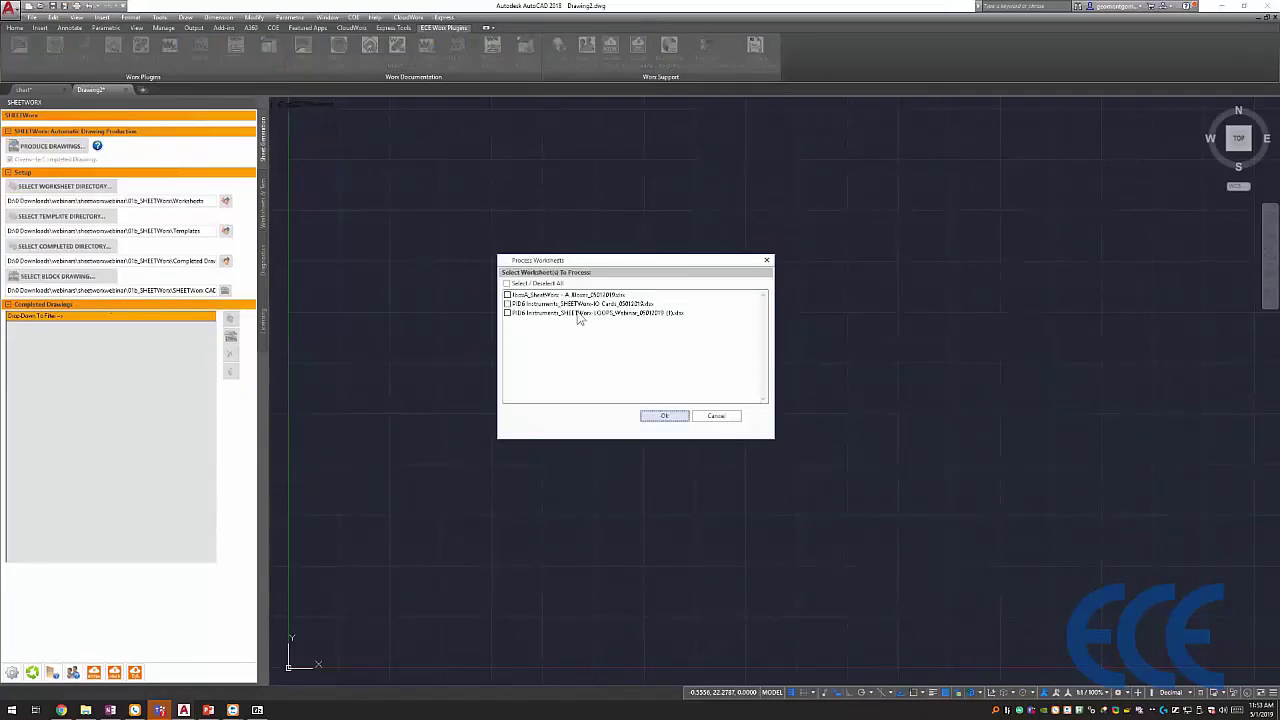
{"action": "left_click", "coordinate": [558, 284]}
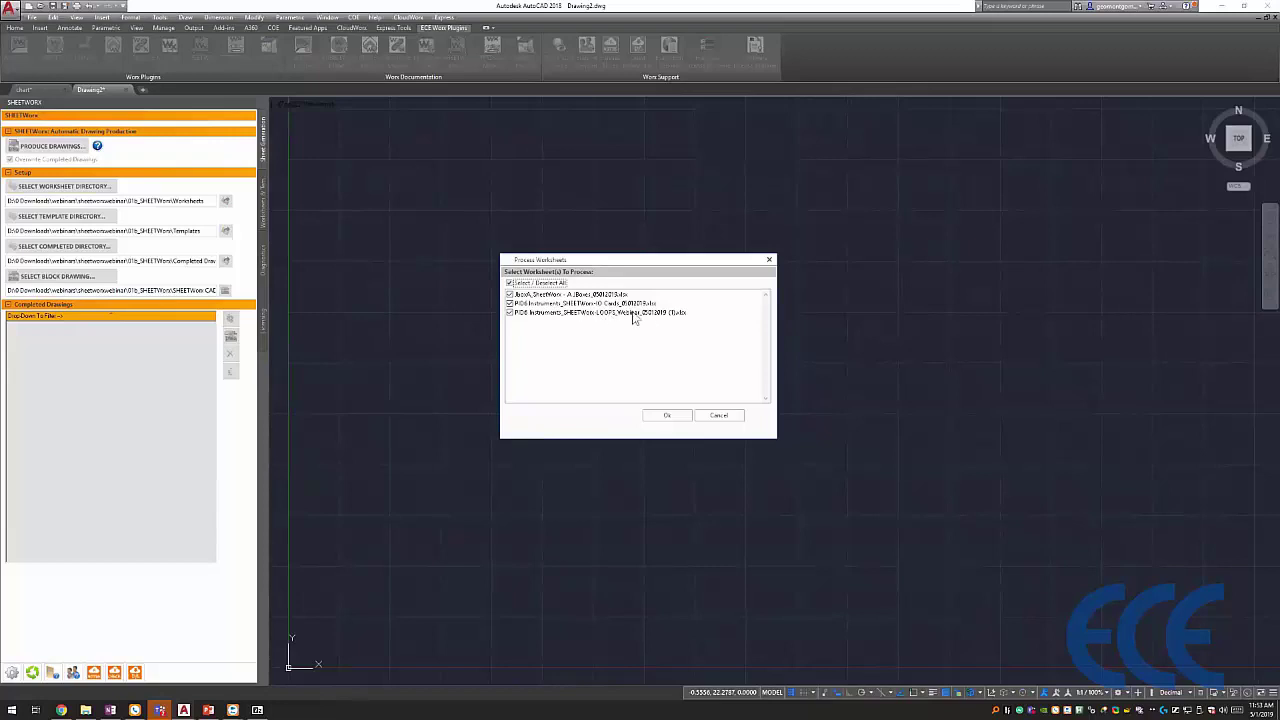
{"action": "left_click", "coordinate": [666, 415]}
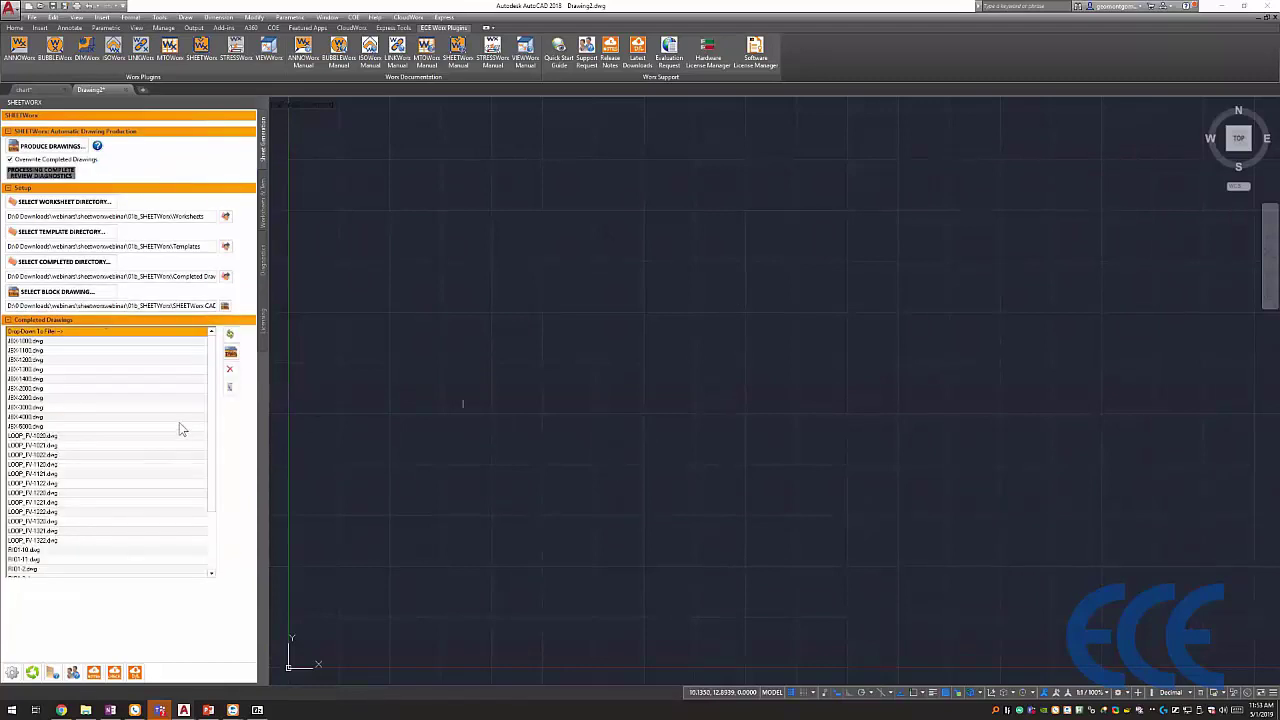
- Review the RIO, LOOP and JBX groups among the completed drawings and open JBX-1000.dwg
{"action": "scroll", "coordinate": [160, 407], "scroll_direction": "down", "scroll_amount": 1}
{"action": "scroll", "coordinate": [160, 407], "scroll_direction": "down", "scroll_amount": 2}
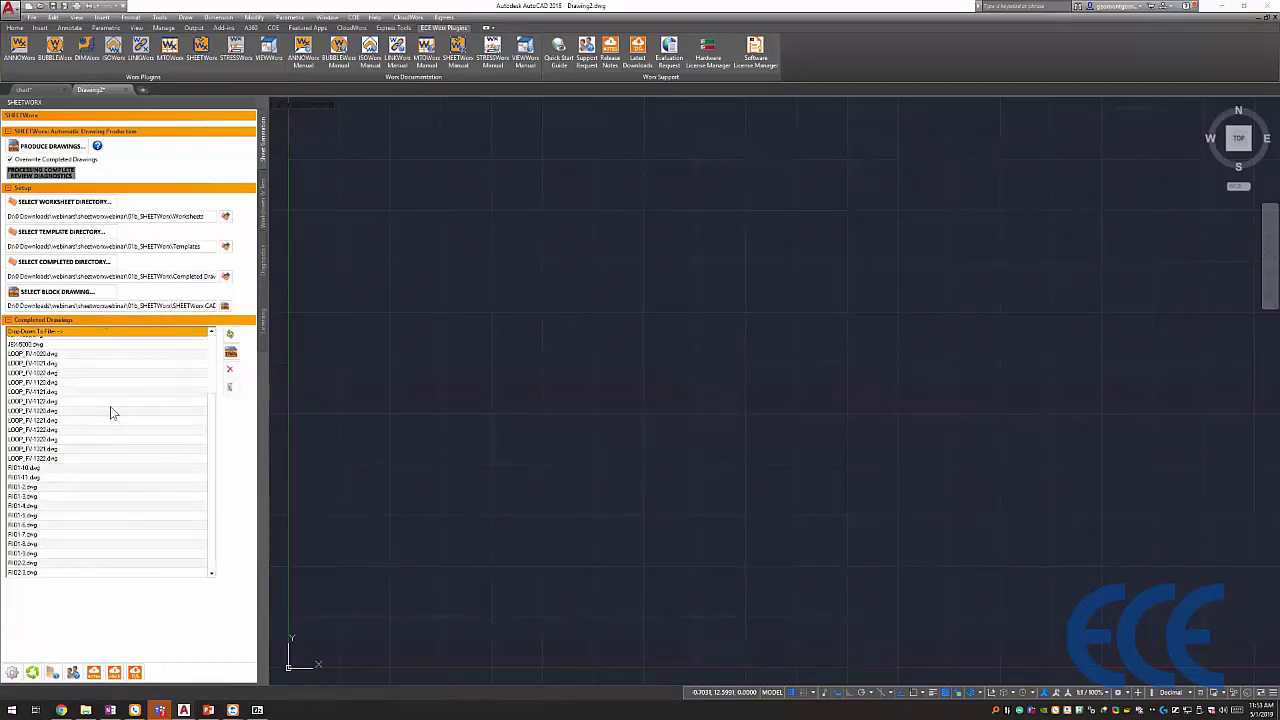
{"action": "scroll", "coordinate": [110, 406], "scroll_direction": "up", "scroll_amount": 3}
{"action": "scroll", "coordinate": [110, 406], "scroll_direction": "down", "scroll_amount": 3}
{"action": "left_click_drag", "start_coordinate": [64, 466], "coordinate": [72, 628]}
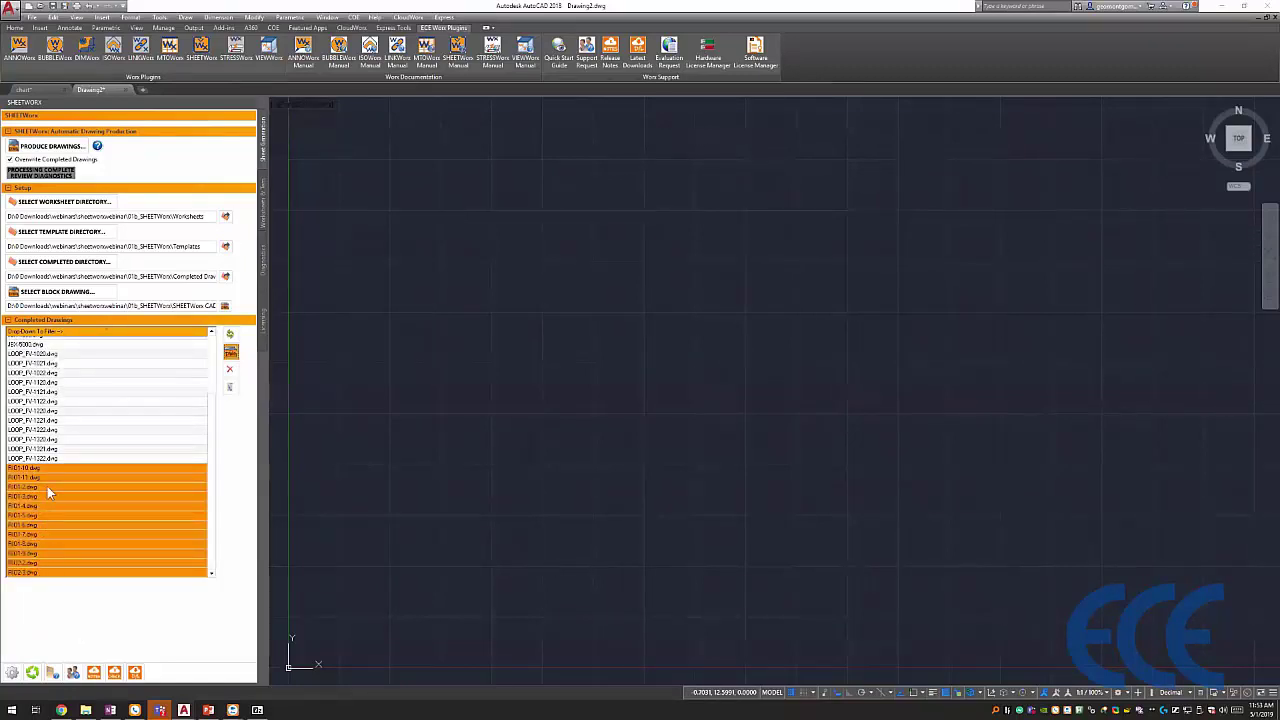
{"action": "scroll", "coordinate": [67, 445], "scroll_direction": "up", "scroll_amount": 3}
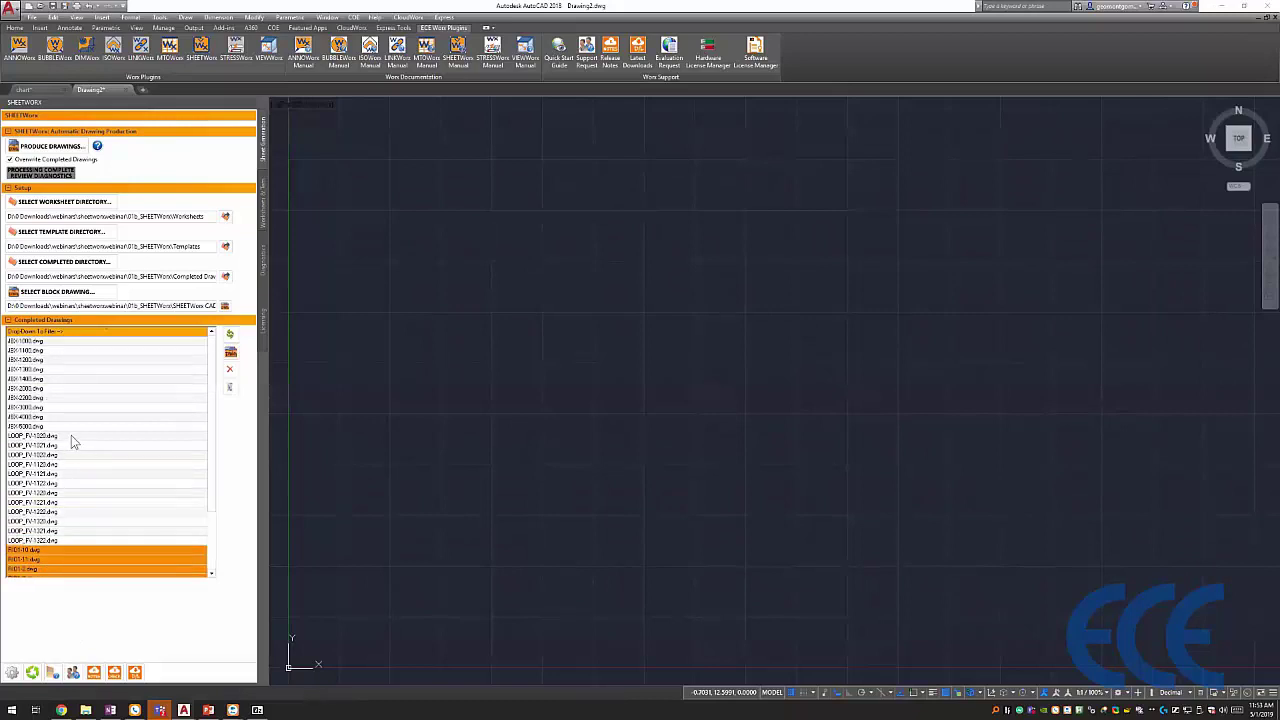
{"action": "left_click_drag", "start_coordinate": [71, 440], "coordinate": [71, 533]}
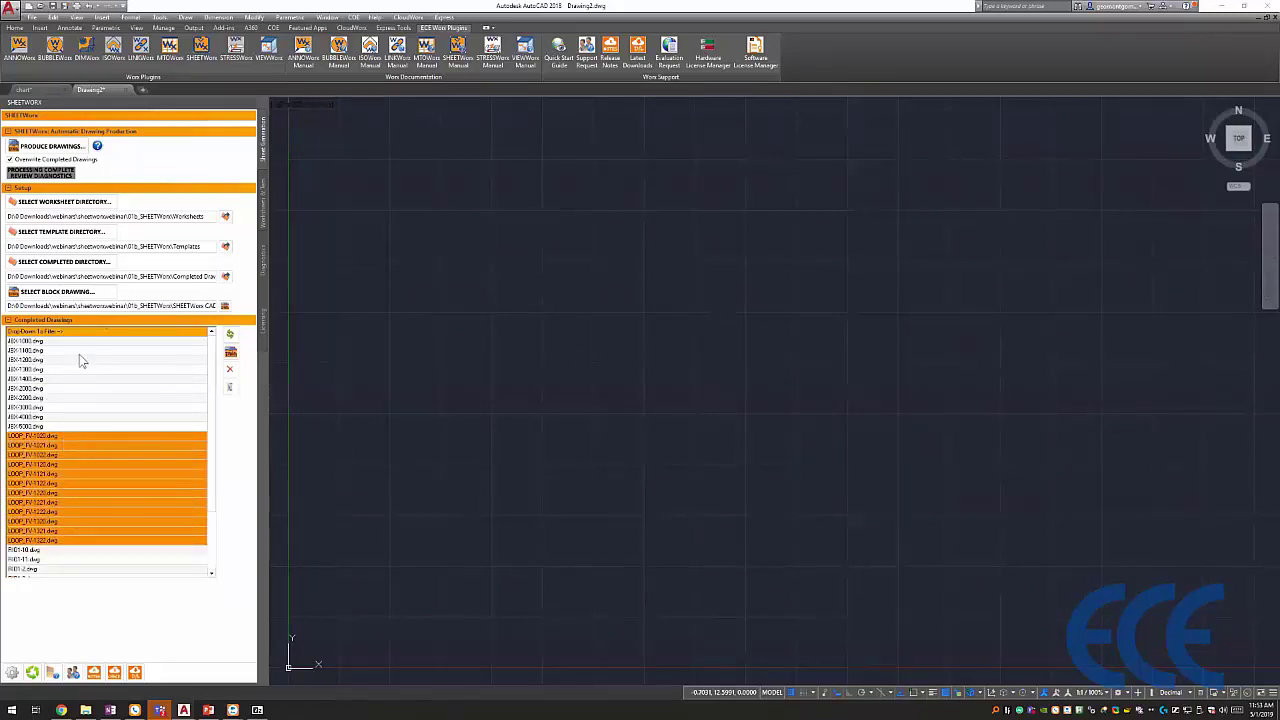
{"action": "left_click_drag", "start_coordinate": [60, 341], "coordinate": [60, 426]}
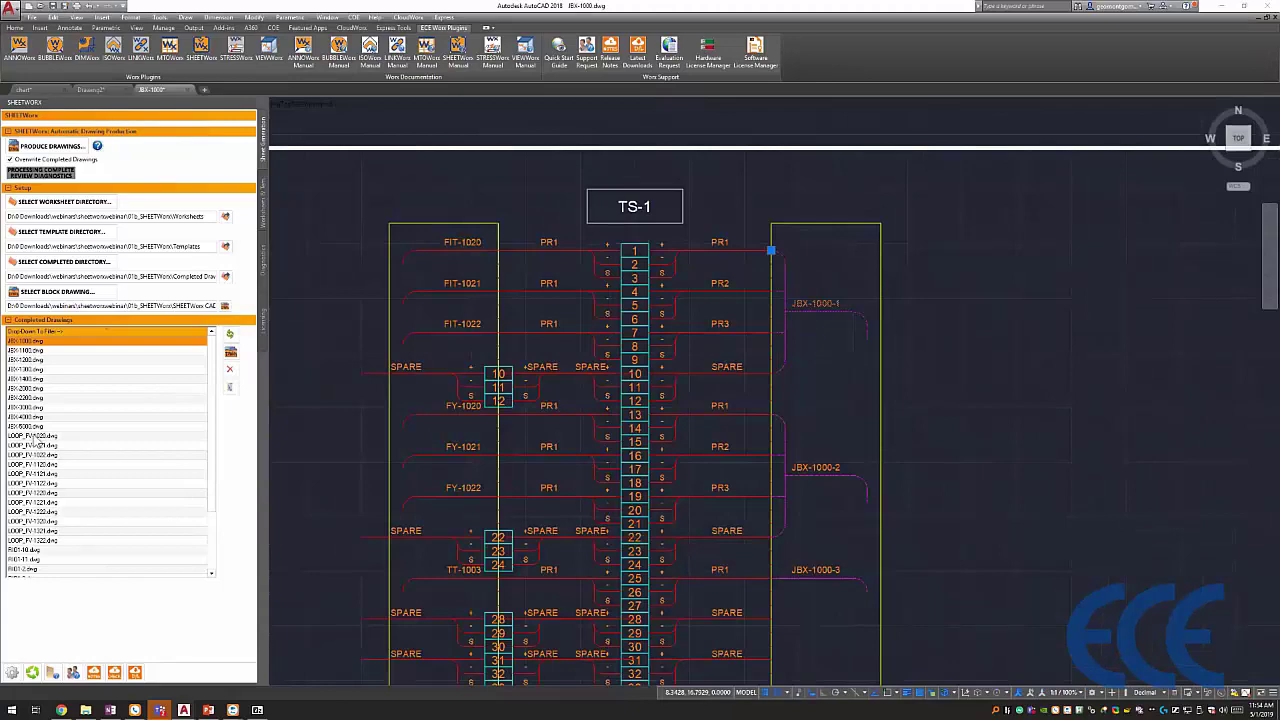
- Open the completed drawing LOOP_FV-1020.dwg and examine its instrument bubbles, terminals and the FIT-1020 cable tag
{"action": "left_click", "coordinate": [35, 437]}
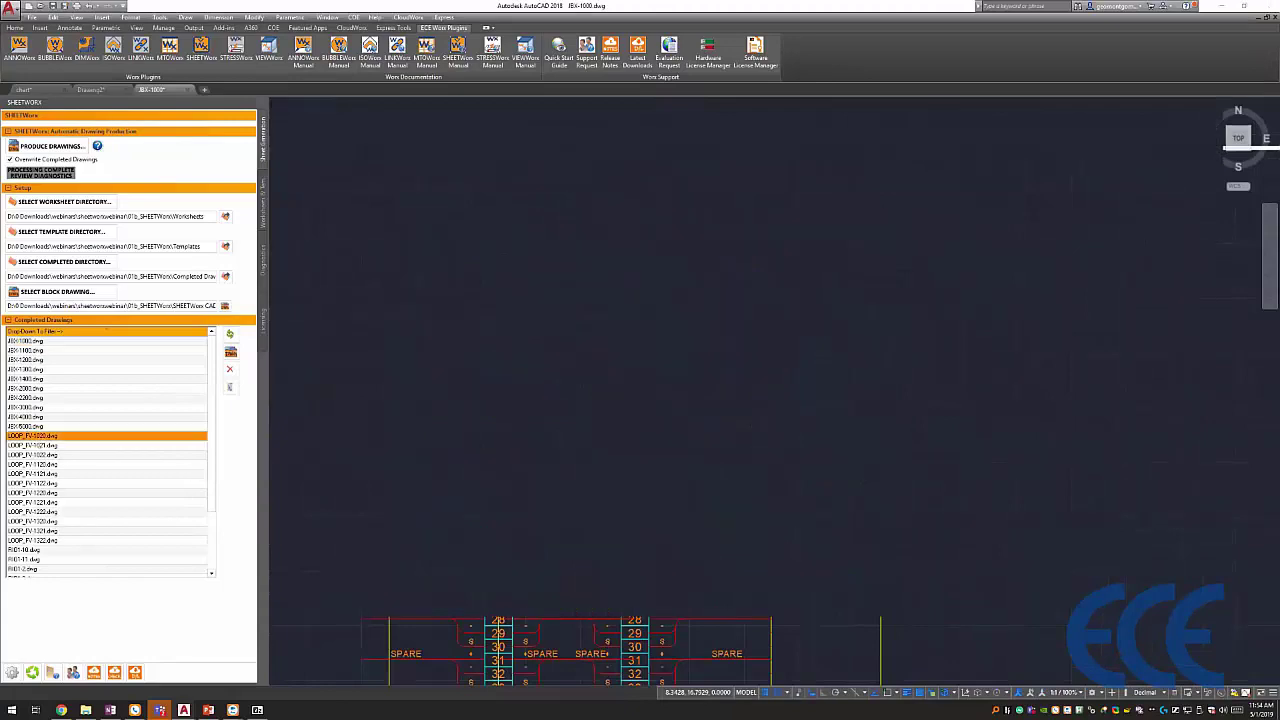
{"action": "mouse_move", "coordinate": [631, 416]}
{"action": "middle_mouse_down"}
{"action": "mouse_move", "coordinate": [642, 374]}
{"action": "mouse_move", "coordinate": [636, 389]}
{"action": "mouse_move", "coordinate": [646, 386]}
{"action": "middle_mouse_up"}
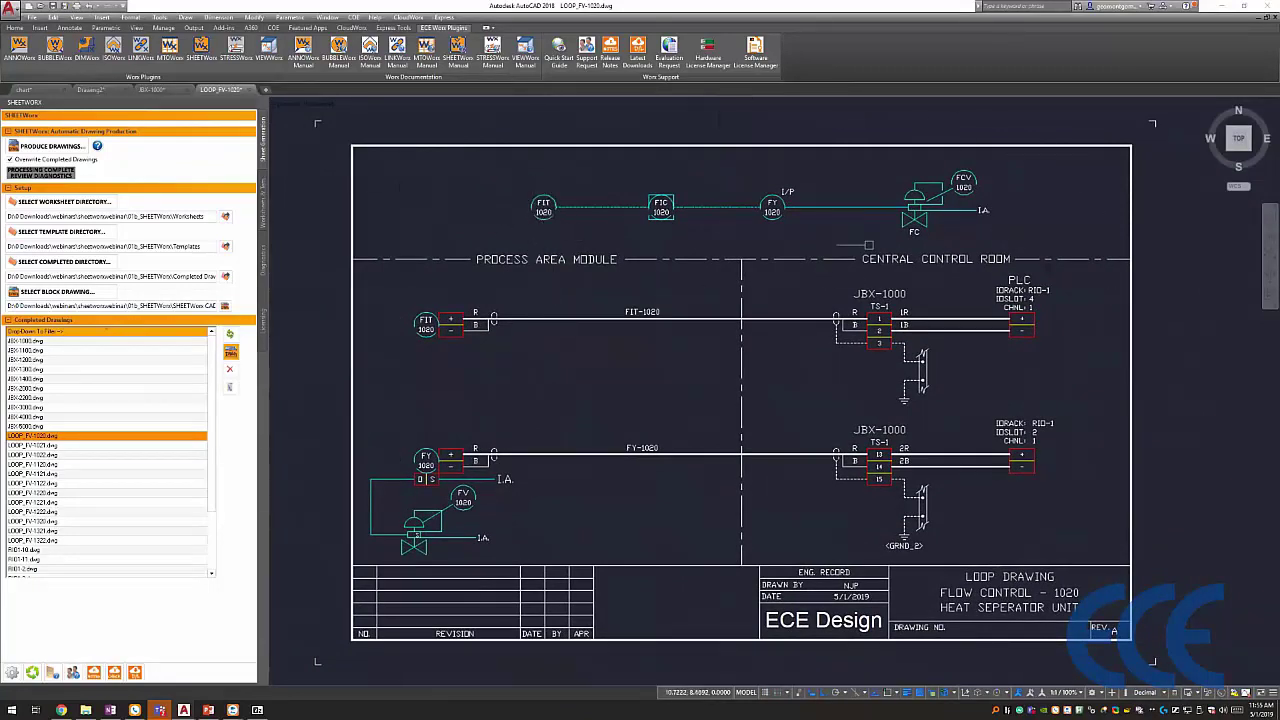
{"action": "middle_click_drag", "start_coordinate": [572, 259], "coordinate": [552, 279]}
{"action": "left_click", "coordinate": [522, 228]}
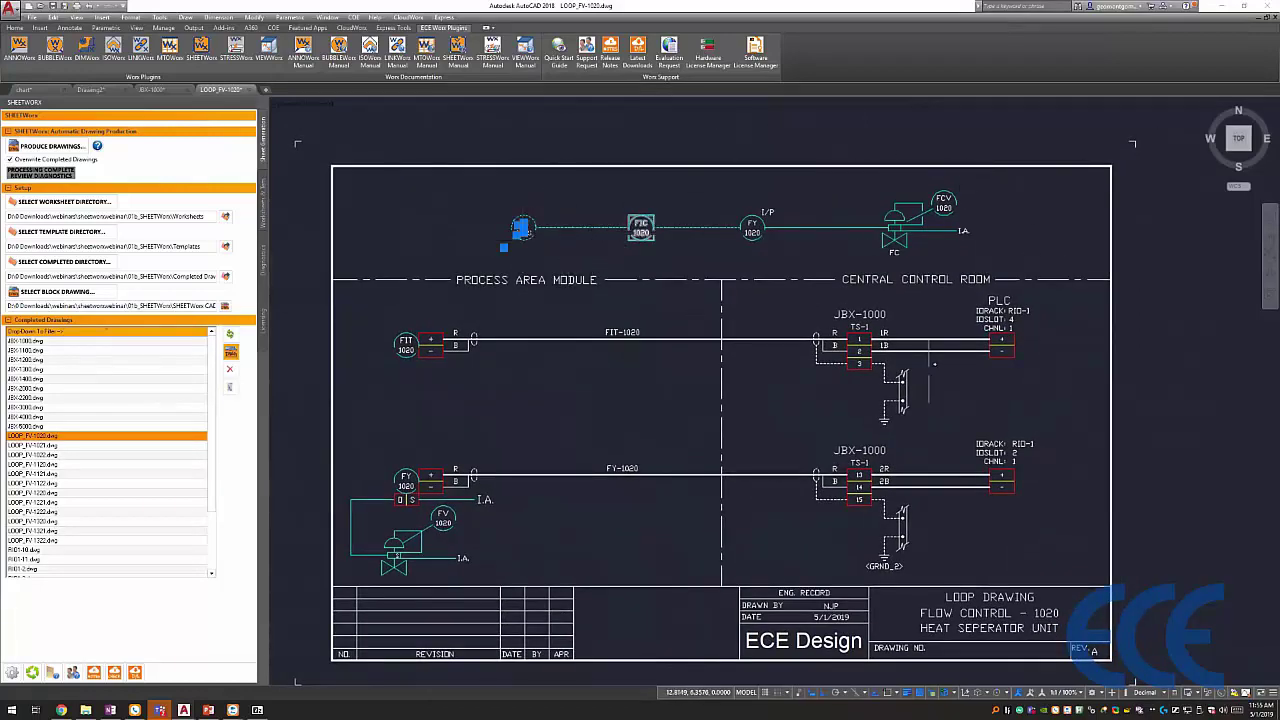
{"action": "middle_click_drag", "start_coordinate": [936, 376], "coordinate": [916, 364]}
{"action": "key", "text": "Escape"}
{"action": "middle_click_drag", "start_coordinate": [814, 334], "coordinate": [826, 331]}
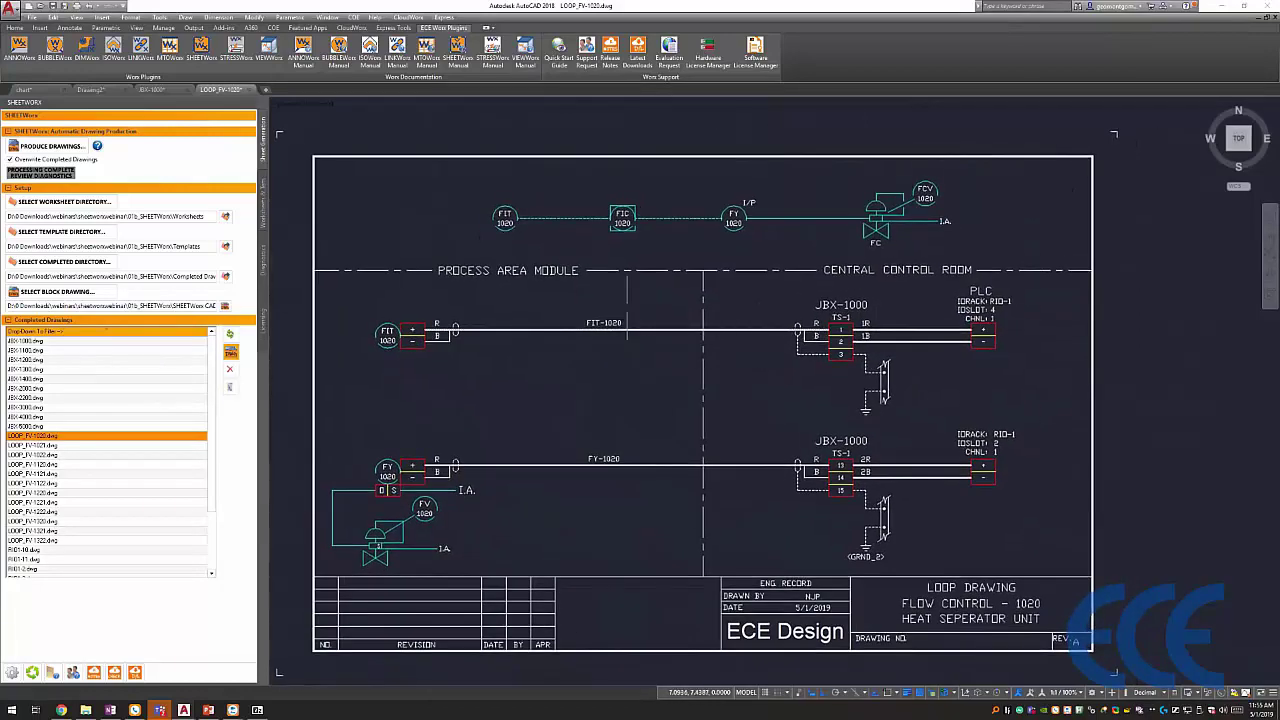
{"action": "middle_click_drag", "start_coordinate": [636, 308], "coordinate": [648, 305]}
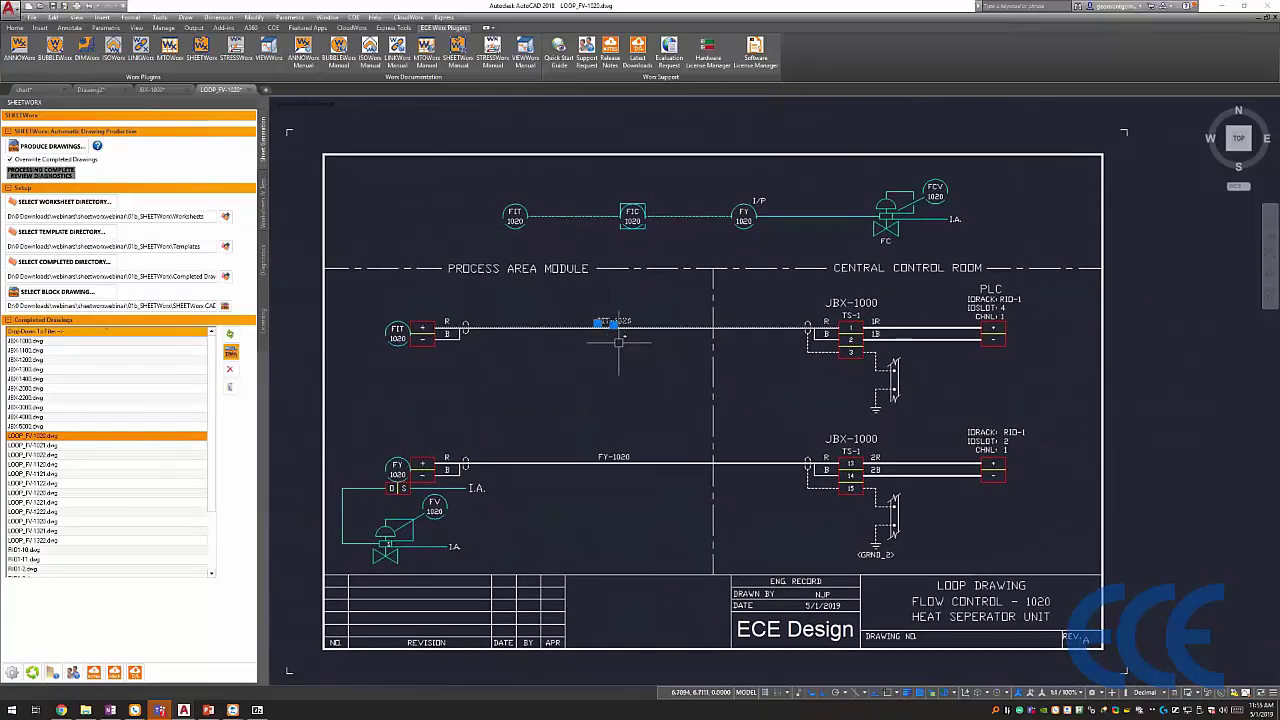
{"action": "scroll", "coordinate": [638, 350], "scroll_direction": "down", "scroll_amount": 1}
{"action": "scroll", "coordinate": [614, 405], "scroll_direction": "up", "scroll_amount": 1}
- Copy the entire loop drawing, including its border and title block, horizontally to the right of the original
{"action": "type", "text": "dxplode"}
{"action": "key", "text": "Return"}
{"action": "scroll", "coordinate": [605, 430], "scroll_direction": "down", "scroll_amount": 2}
{"action": "scroll", "coordinate": [1085, 177], "scroll_direction": "down", "scroll_amount": 1}
{"action": "left_click", "coordinate": [1134, 136]}
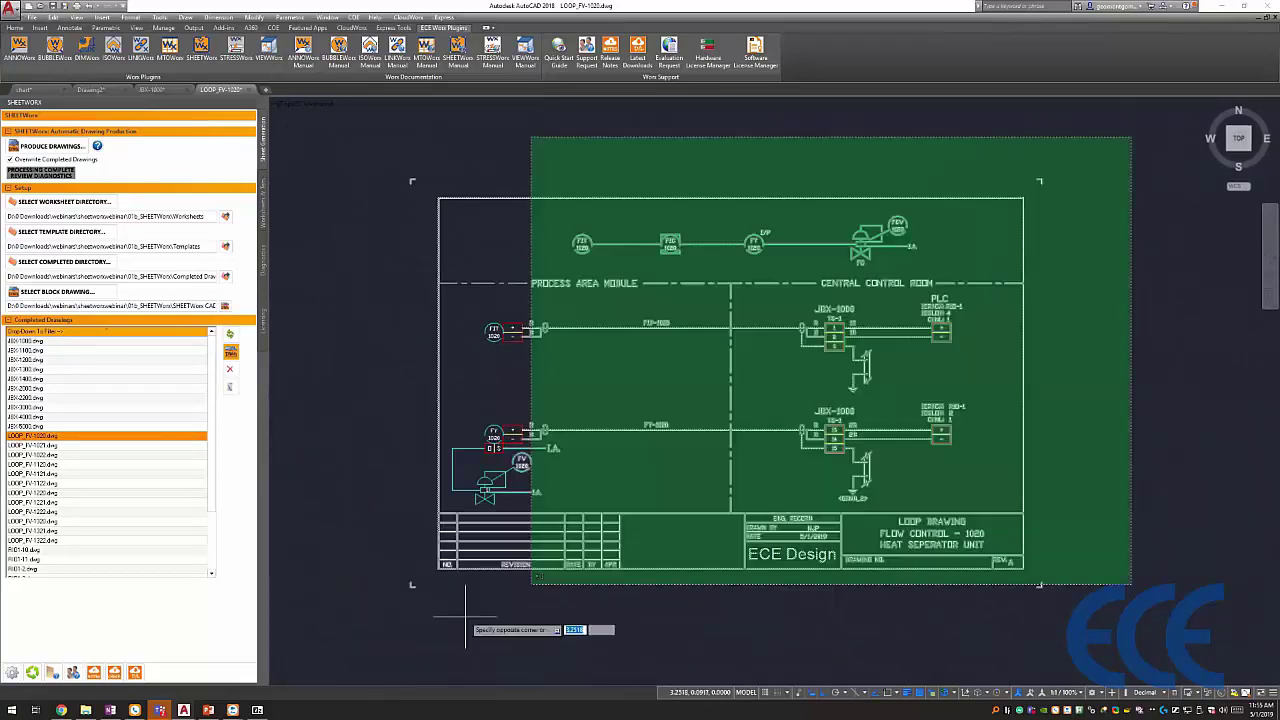
{"action": "left_click", "coordinate": [434, 608]}
{"action": "key", "text": "Return"}
{"action": "left_click", "coordinate": [626, 436]}
{"action": "middle_click_drag", "start_coordinate": [1096, 456], "coordinate": [664, 392]}
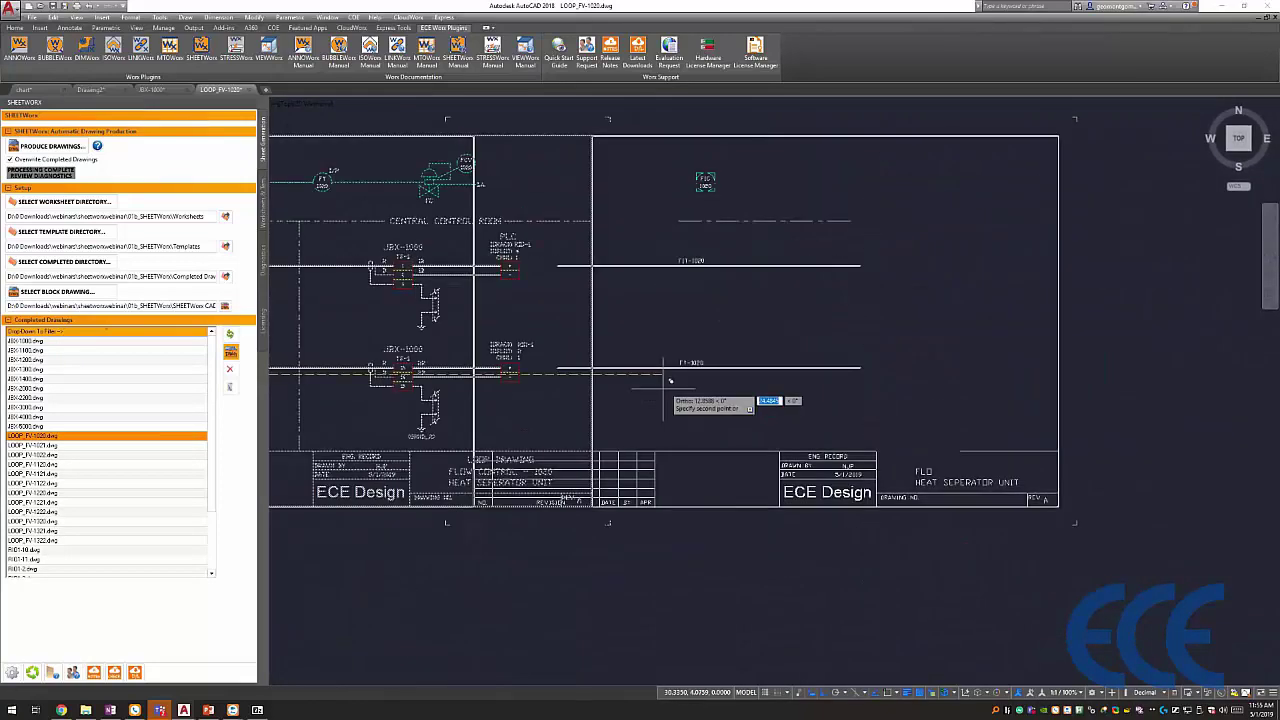
{"action": "left_click", "coordinate": [841, 382]}
{"action": "key", "text": "Return"}
- Explode all blocks in the copied loop drawing to expose their attribute tags
{"action": "middle_click_drag", "start_coordinate": [840, 291], "coordinate": [760, 347]}
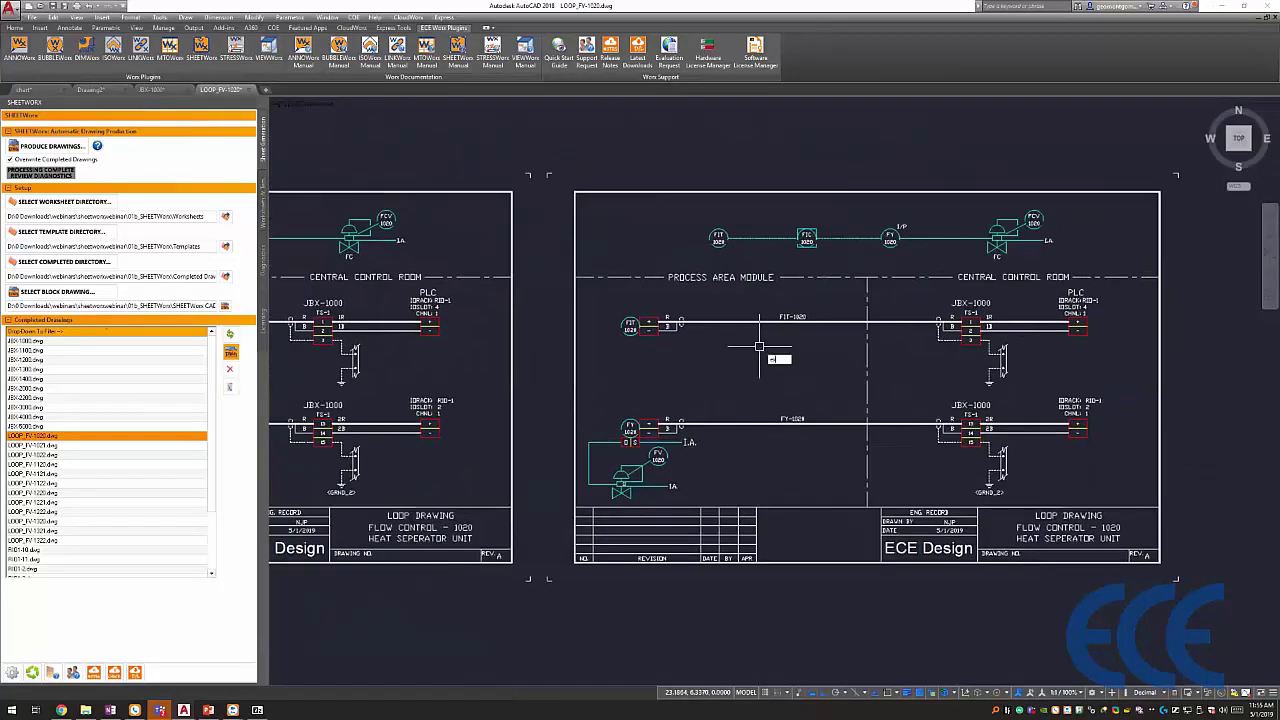
{"action": "key", "text": "Return"}
{"action": "left_click", "coordinate": [1172, 618]}
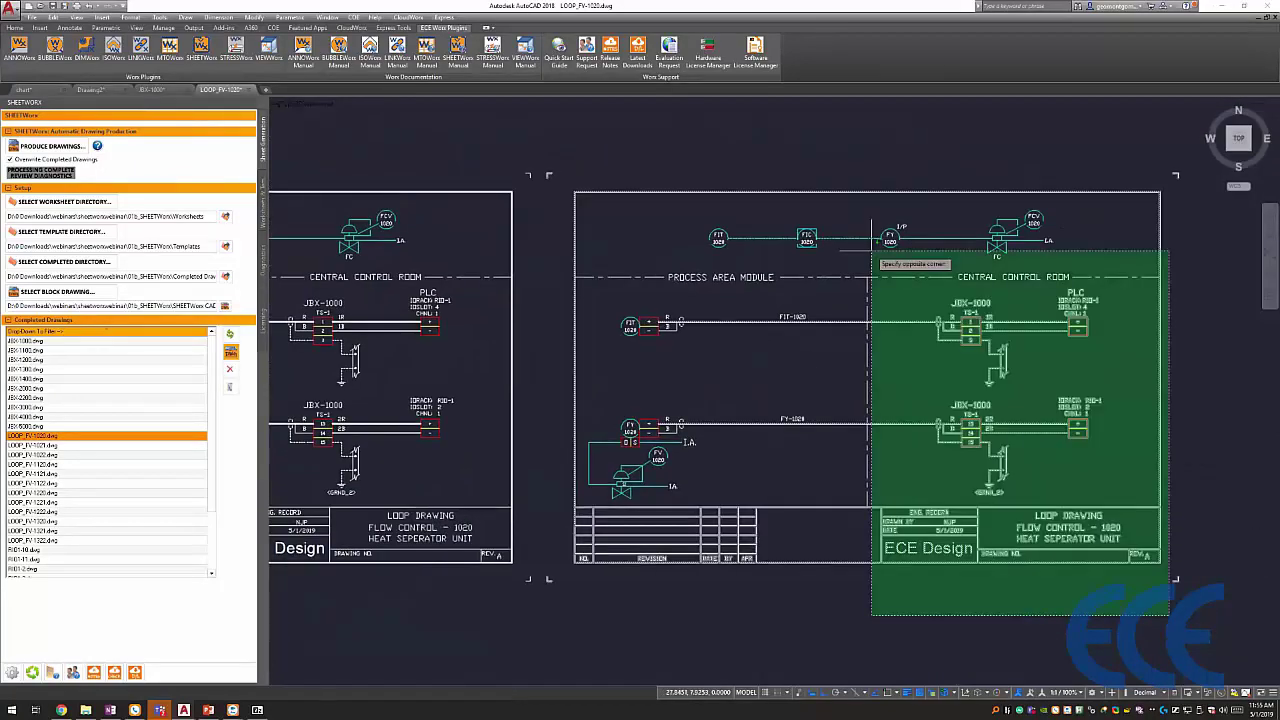
{"action": "left_click", "coordinate": [532, 126]}
{"action": "key", "text": "Return"}
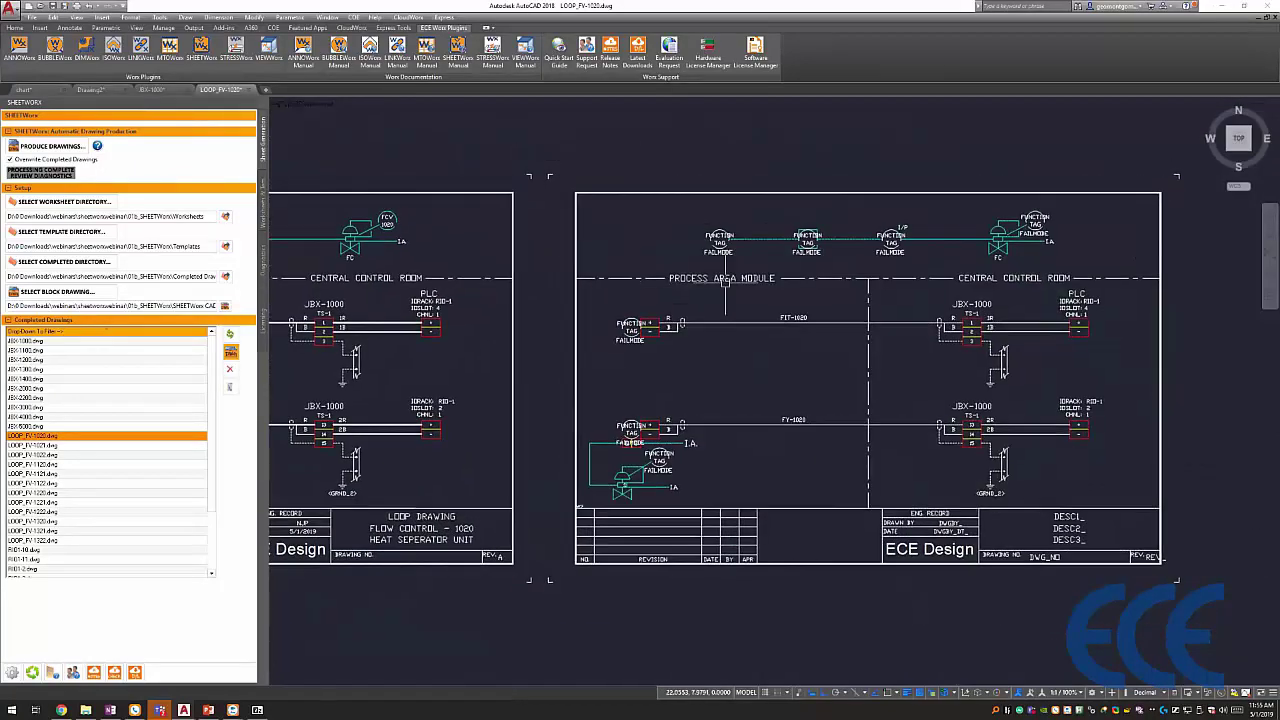
- Compare the exploded copy's attribute tags with the filled-in values in the original loop drawing
{"action": "scroll", "coordinate": [727, 263], "scroll_direction": "up", "scroll_amount": 6}
{"action": "scroll", "coordinate": [762, 266], "scroll_direction": "down", "scroll_amount": 4}
{"action": "mouse_move", "coordinate": [692, 295]}
{"action": "middle_mouse_down"}
{"action": "mouse_move", "coordinate": [612, 311]}
{"action": "mouse_move", "coordinate": [843, 275]}
{"action": "middle_mouse_up"}
{"action": "scroll", "coordinate": [843, 275], "scroll_direction": "down", "scroll_amount": 1}
{"action": "scroll", "coordinate": [843, 275], "scroll_direction": "down", "scroll_amount": 3}
{"action": "scroll", "coordinate": [954, 310], "scroll_direction": "up", "scroll_amount": 4}
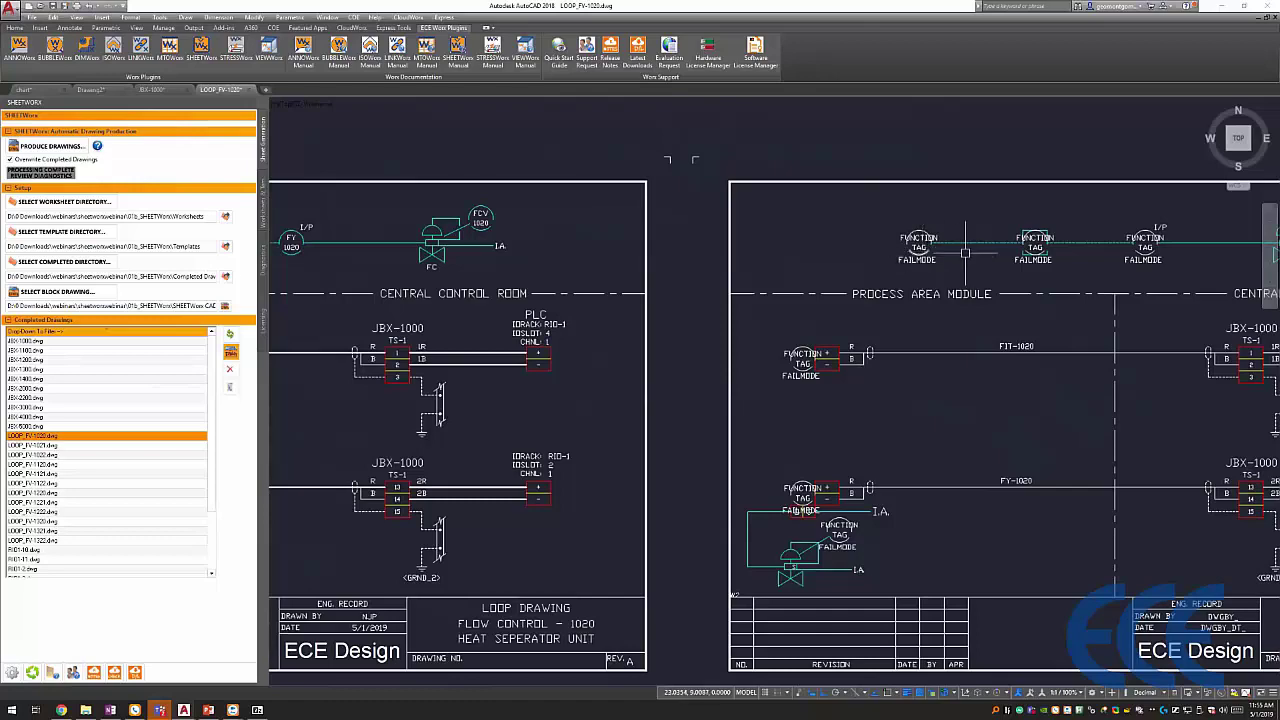
{"action": "middle_click_drag", "start_coordinate": [735, 252], "coordinate": [1095, 259]}
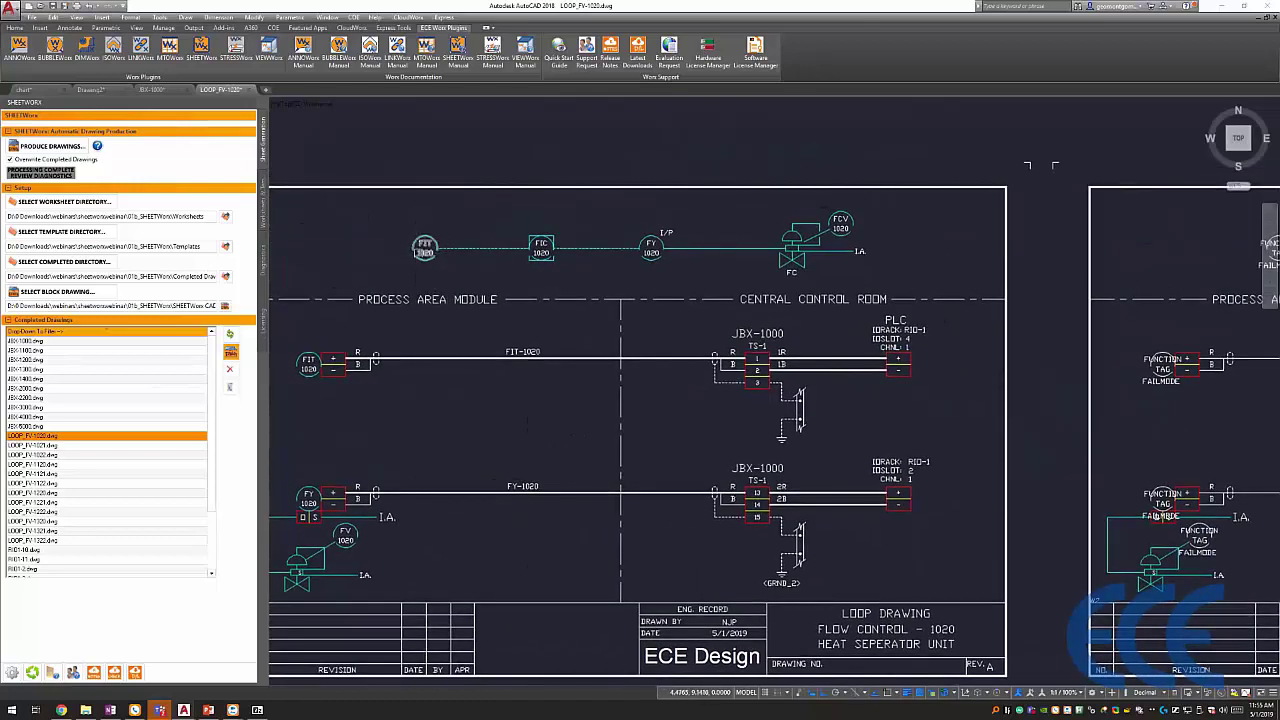
{"action": "middle_click_drag", "start_coordinate": [954, 379], "coordinate": [521, 291]}
{"action": "mouse_move", "coordinate": [922, 320]}
{"action": "middle_mouse_down"}
{"action": "mouse_move", "coordinate": [667, 318]}
{"action": "mouse_move", "coordinate": [661, 349]}
{"action": "middle_mouse_up"}
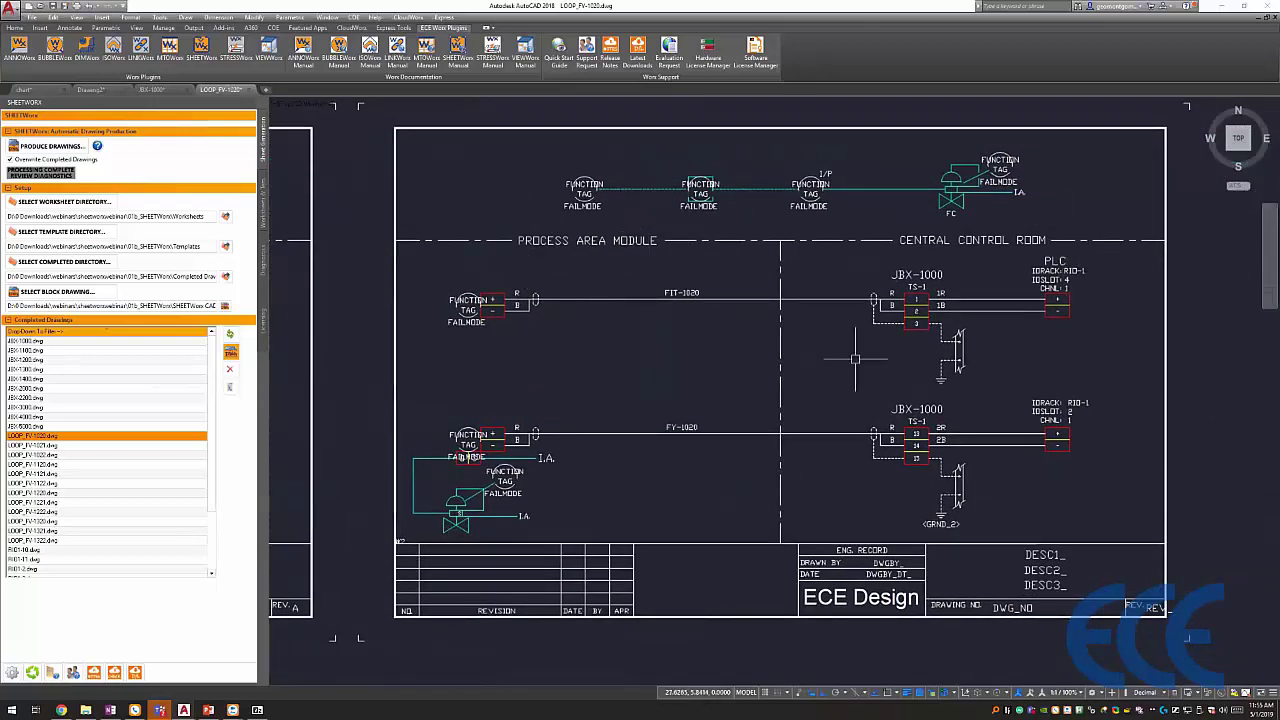
{"action": "middle_click_drag", "start_coordinate": [884, 382], "coordinate": [892, 383]}
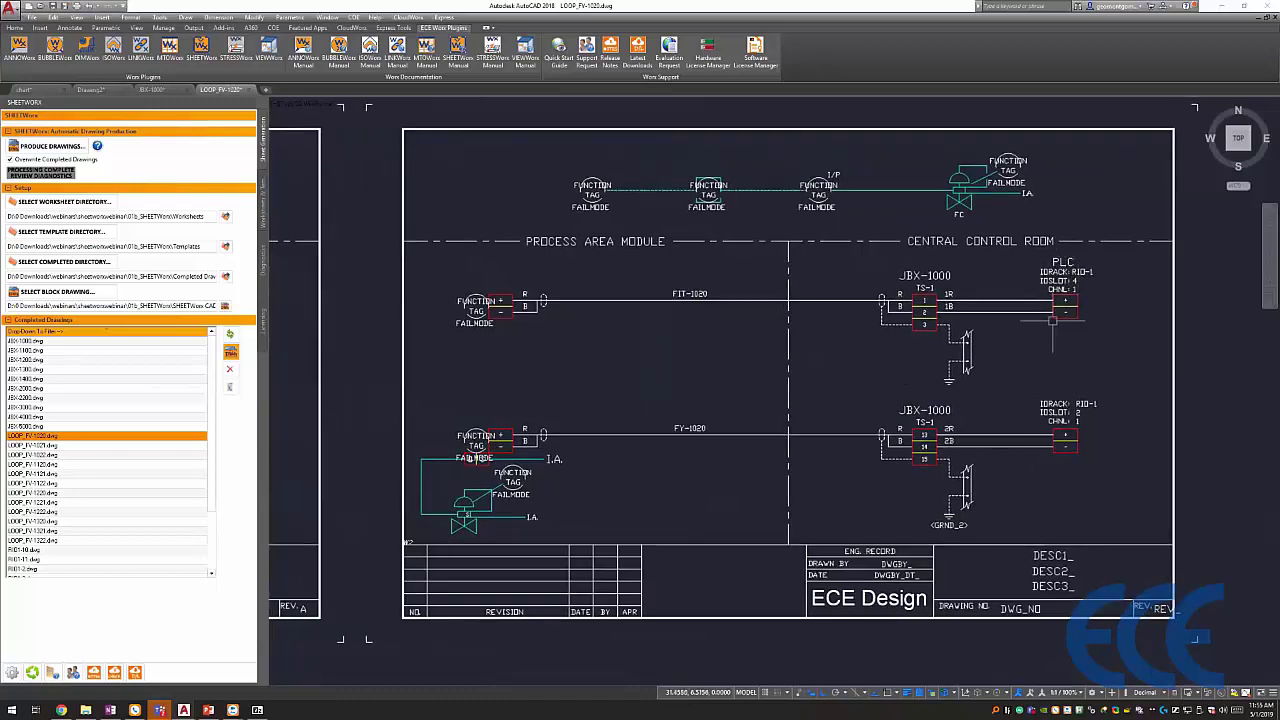
{"action": "scroll", "coordinate": [576, 406], "scroll_direction": "down", "scroll_amount": 1}
{"action": "middle_click_drag", "start_coordinate": [411, 371], "coordinate": [852, 344]}
{"action": "middle_click_drag", "start_coordinate": [574, 366], "coordinate": [811, 349]}
- Open the completed drawing RIO1-2.dwg, select the OUT-0 channel block and examine the 1756-OF8 card's wiring
{"action": "scroll", "coordinate": [43, 498], "scroll_direction": "down", "scroll_amount": 3}
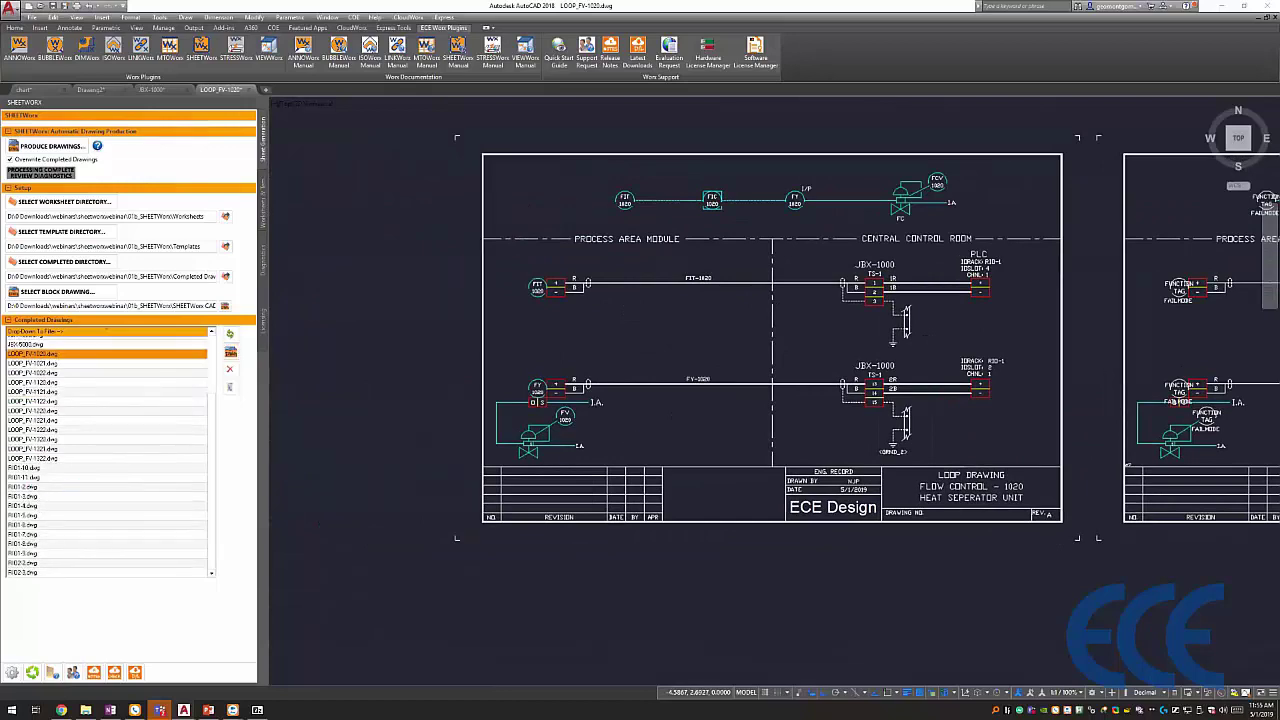
{"action": "middle_click_drag", "start_coordinate": [606, 414], "coordinate": [639, 429]}
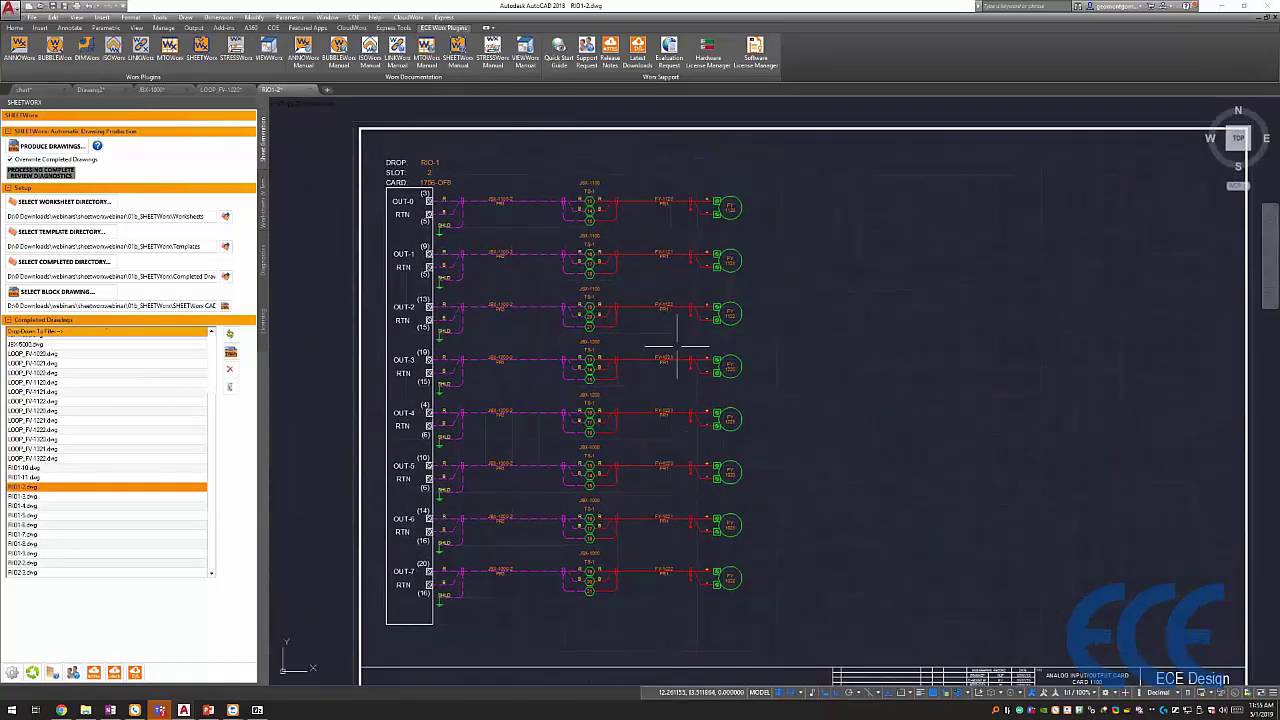
{"action": "middle_click_drag", "start_coordinate": [677, 346], "coordinate": [672, 401]}
{"action": "left_click", "coordinate": [582, 263]}
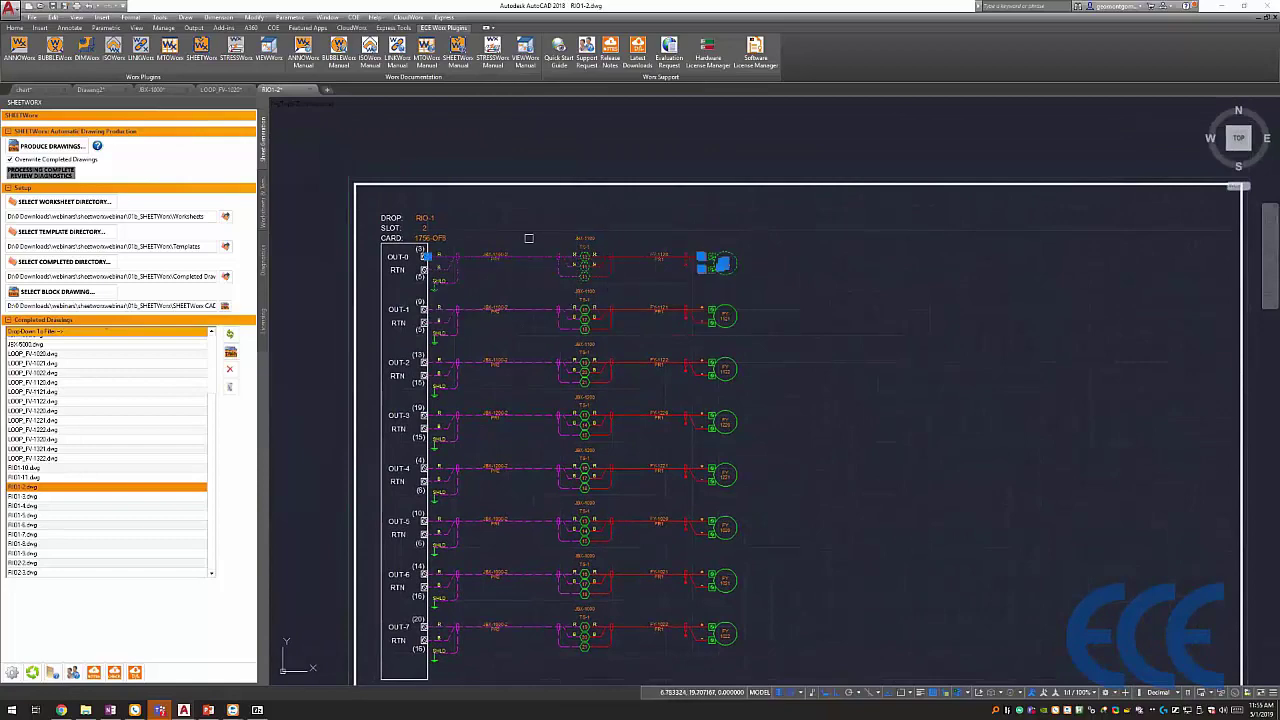
{"action": "scroll", "coordinate": [529, 238], "scroll_direction": "up", "scroll_amount": 1}
{"action": "mouse_move", "coordinate": [593, 319]}
{"action": "middle_mouse_down"}
{"action": "mouse_move", "coordinate": [685, 315]}
{"action": "mouse_move", "coordinate": [737, 330]}
{"action": "mouse_move", "coordinate": [726, 340]}
{"action": "middle_mouse_up"}
{"action": "scroll", "coordinate": [716, 392], "scroll_direction": "down", "scroll_amount": 1}
{"action": "middle_click_drag", "start_coordinate": [567, 479], "coordinate": [551, 369]}
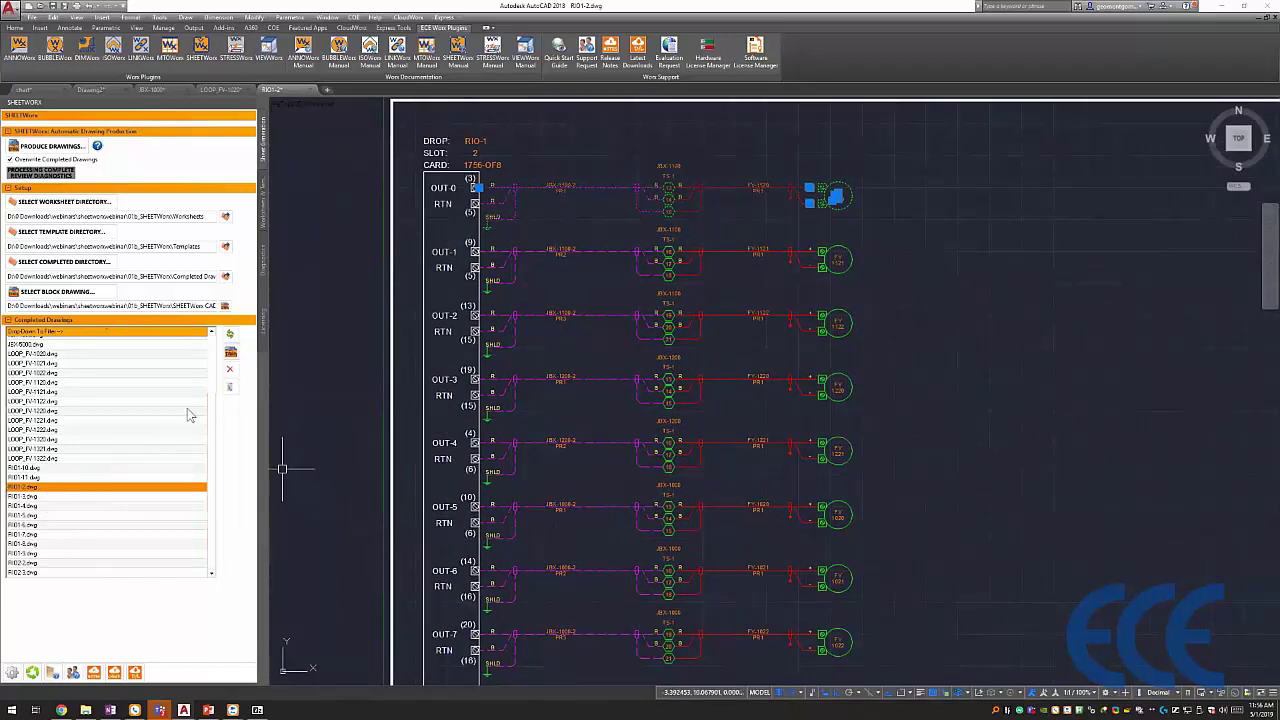
{"action": "scroll", "coordinate": [634, 231], "scroll_direction": "up", "scroll_amount": 1}
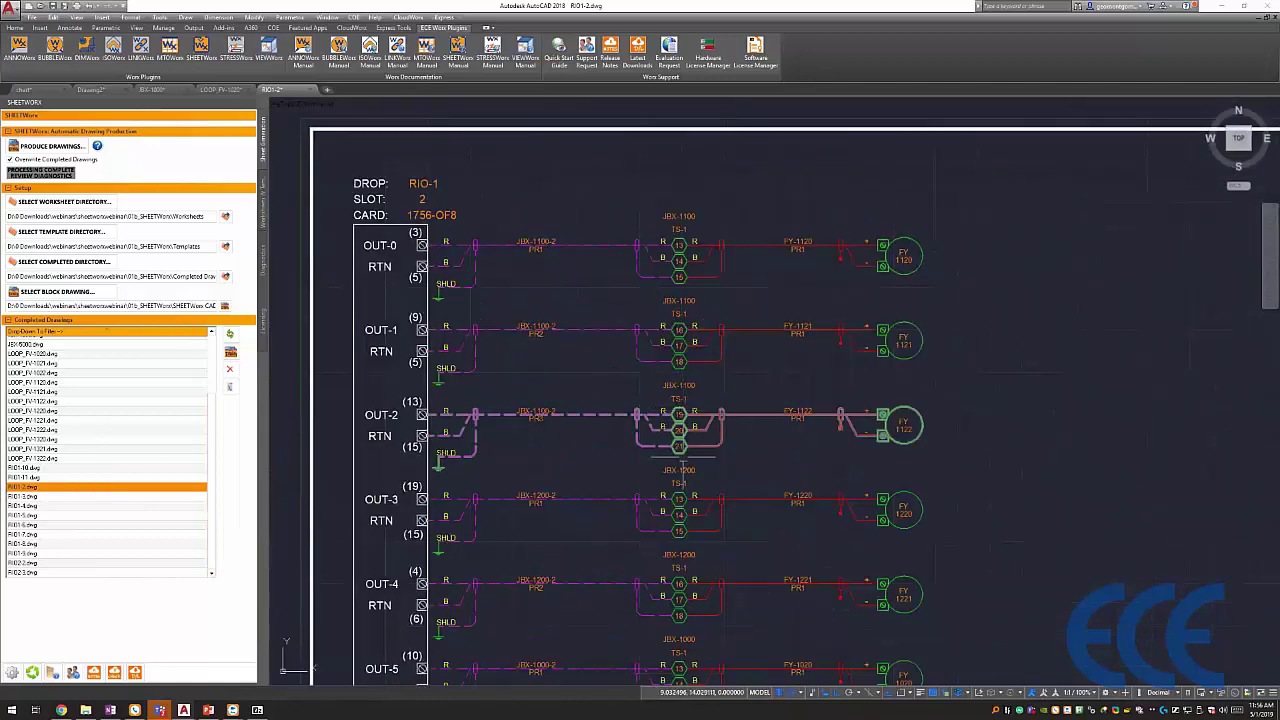
- Examine the wiring of channels OUT-1 through OUT-7 on the 1756-OF8 card down to the title block
{"action": "middle_click_drag", "start_coordinate": [1069, 481], "coordinate": [1037, 439]}
{"action": "scroll", "coordinate": [989, 377], "scroll_direction": "down", "scroll_amount": 1}
{"action": "middle_click_drag", "start_coordinate": [989, 377], "coordinate": [969, 369]}
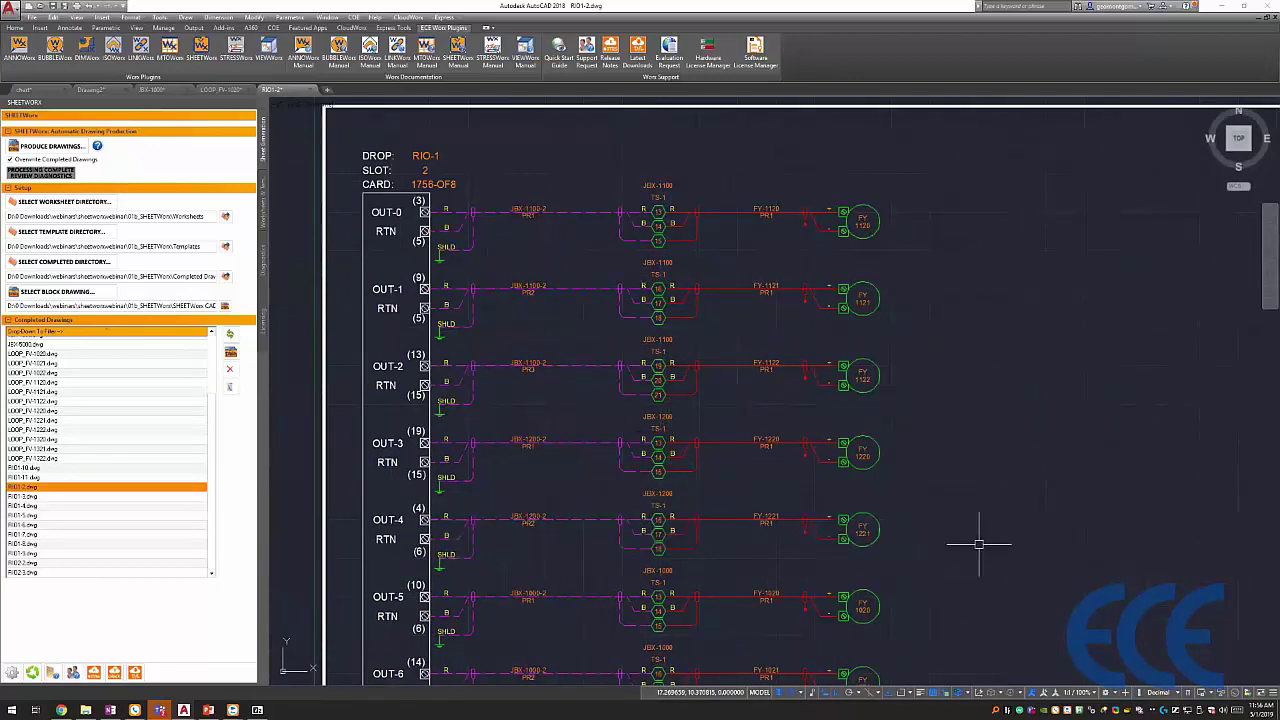
{"action": "middle_click_drag", "start_coordinate": [980, 534], "coordinate": [918, 499]}
{"action": "middle_click_drag", "start_coordinate": [769, 367], "coordinate": [758, 387]}
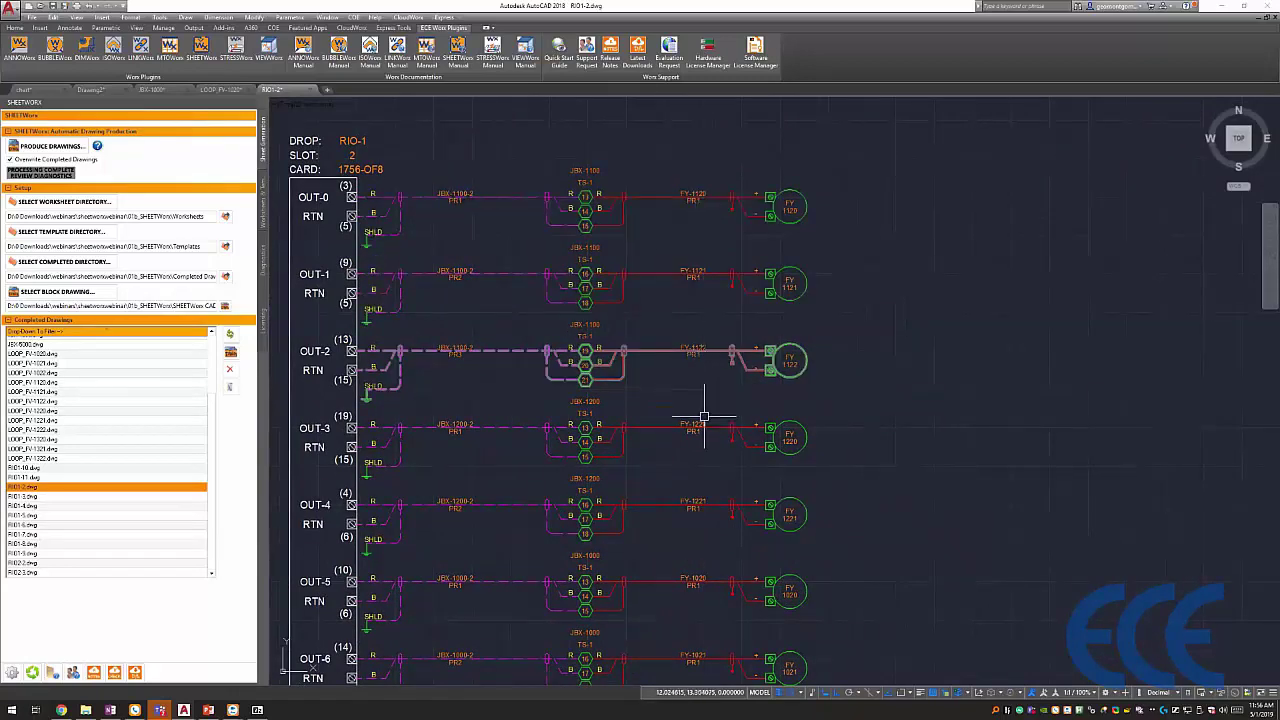
{"action": "scroll", "coordinate": [942, 480], "scroll_direction": "down", "scroll_amount": 5}
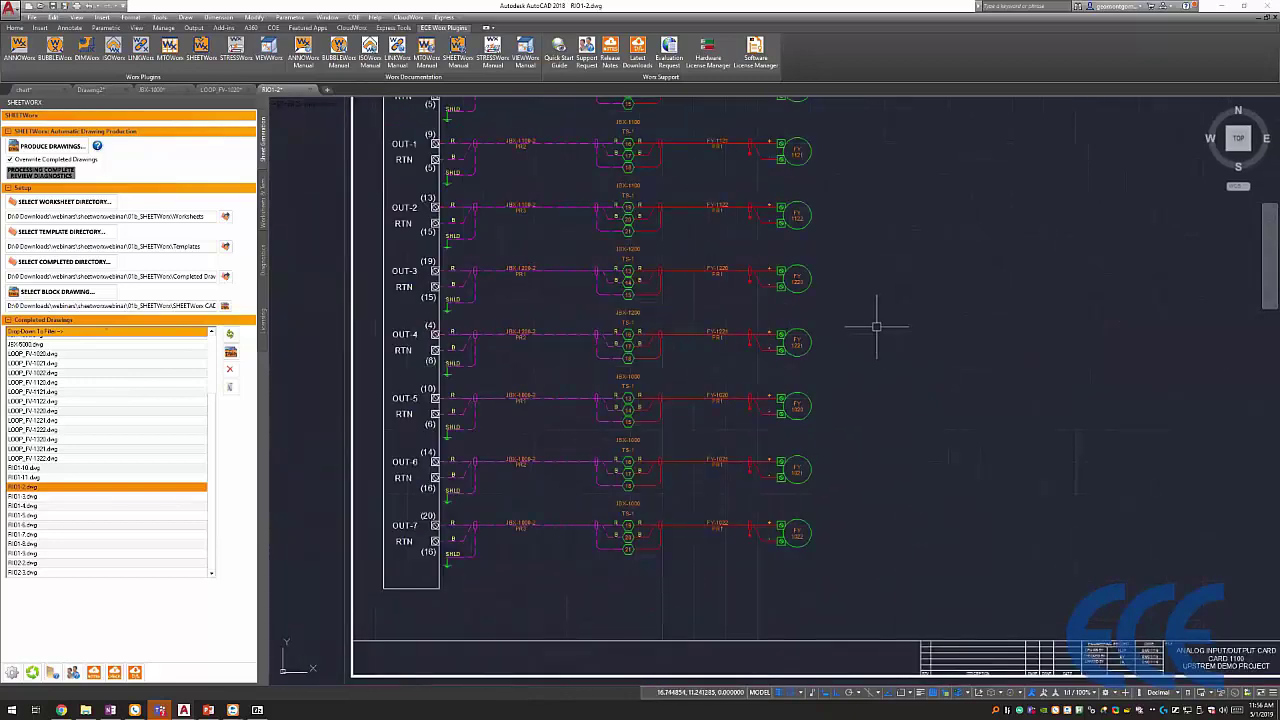
{"action": "middle_click_drag", "start_coordinate": [841, 387], "coordinate": [821, 391]}
{"action": "middle_click_drag", "start_coordinate": [909, 413], "coordinate": [901, 432]}
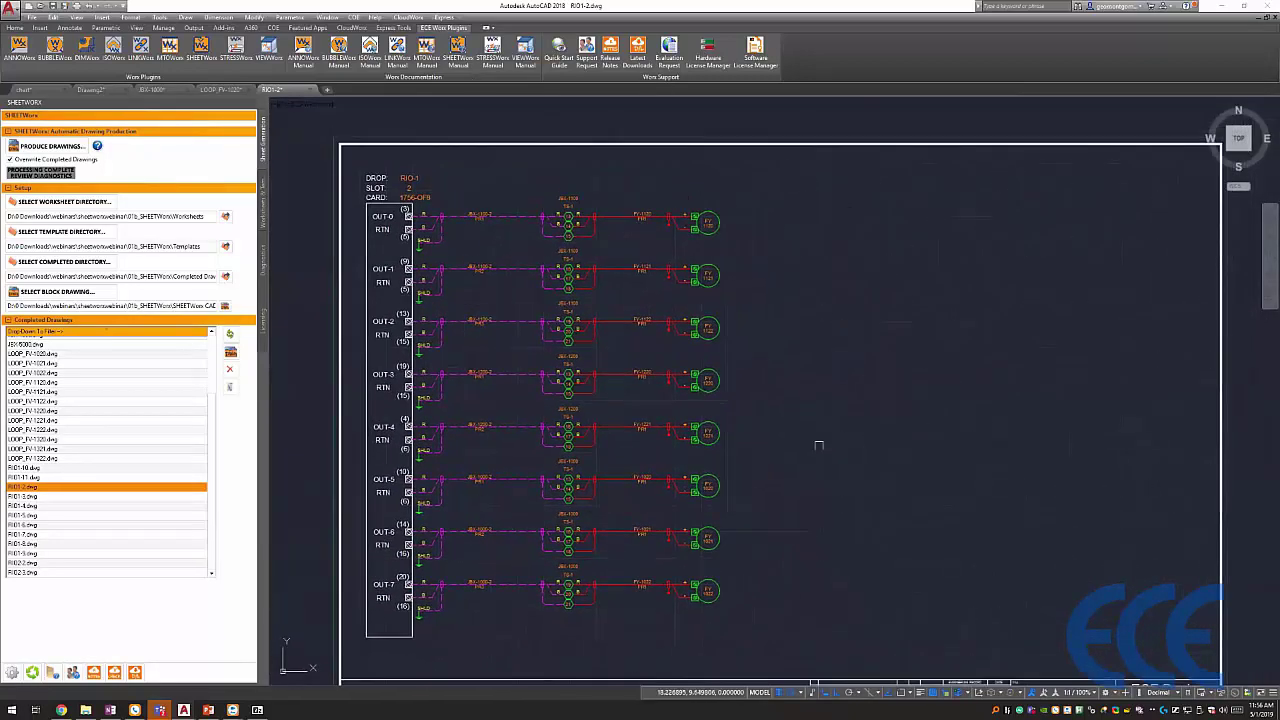
- Open the completed drawing RIO1-5.dwg and examine the input wiring of its slot 5 card
{"action": "left_click", "coordinate": [28, 526]}
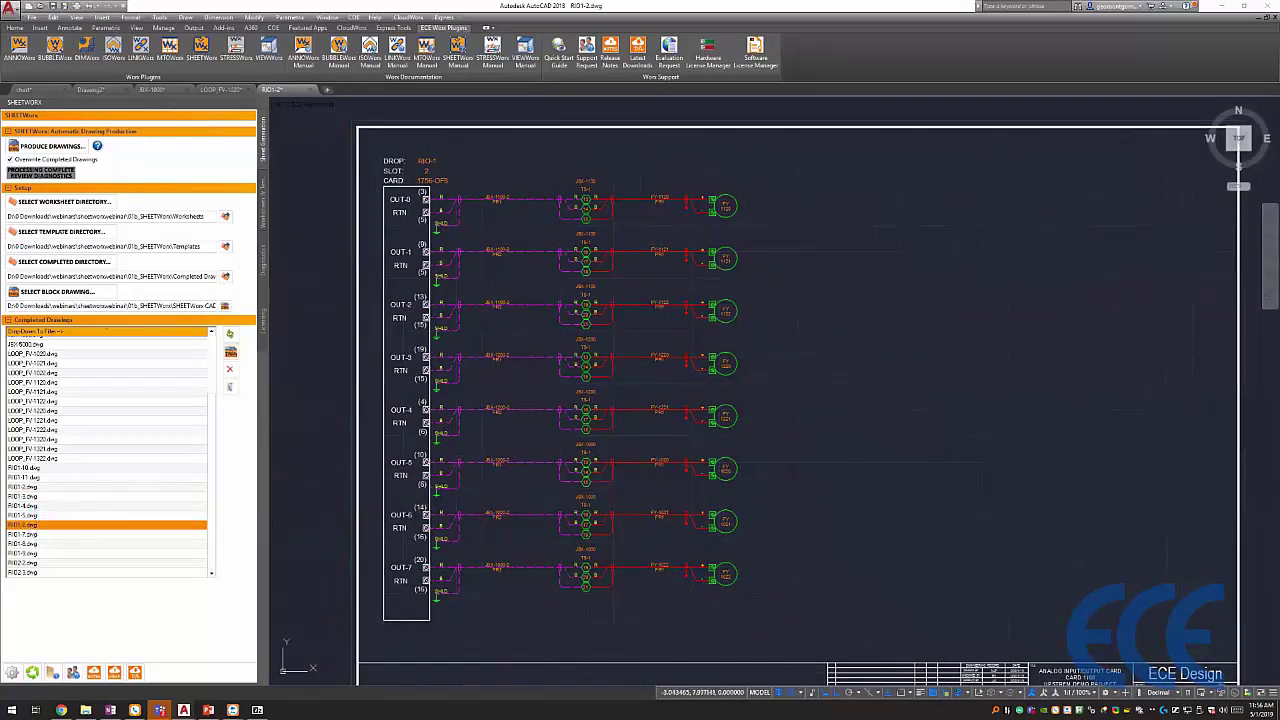
{"action": "double_click", "coordinate": [28, 515]}
{"action": "middle_click_drag", "start_coordinate": [580, 423], "coordinate": [651, 405]}
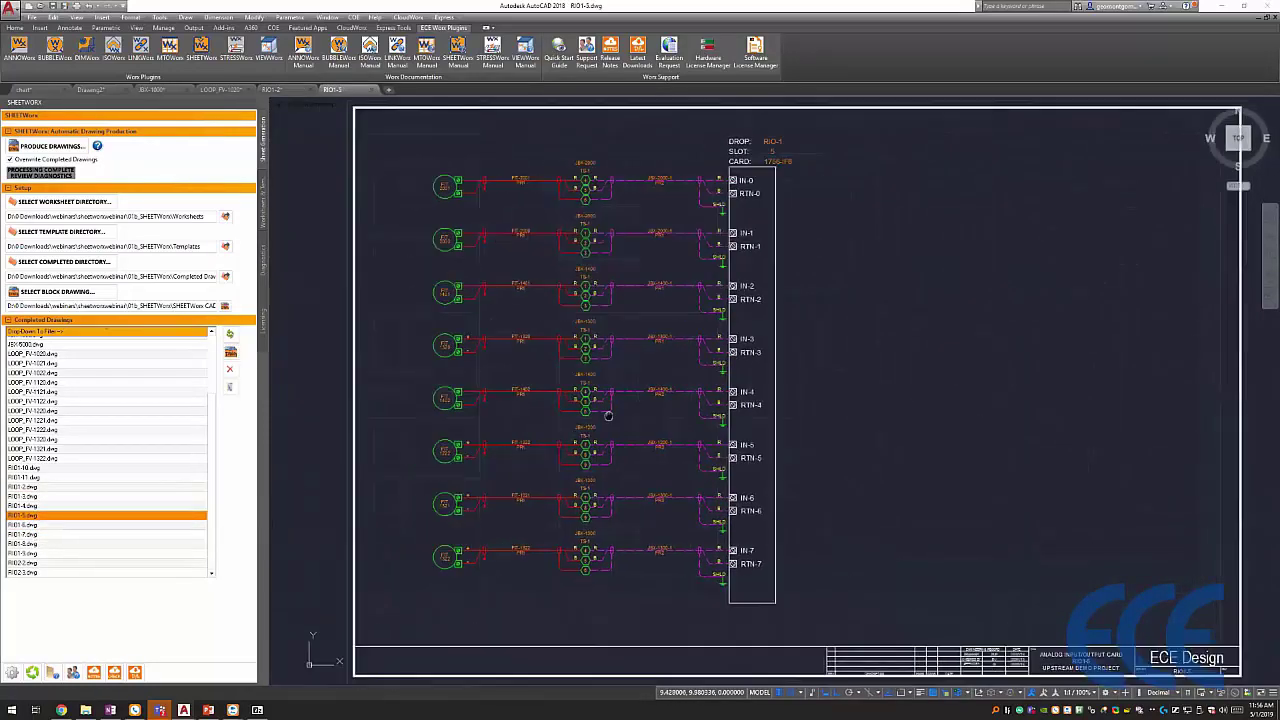
{"action": "middle_click_drag", "start_coordinate": [947, 455], "coordinate": [909, 449]}
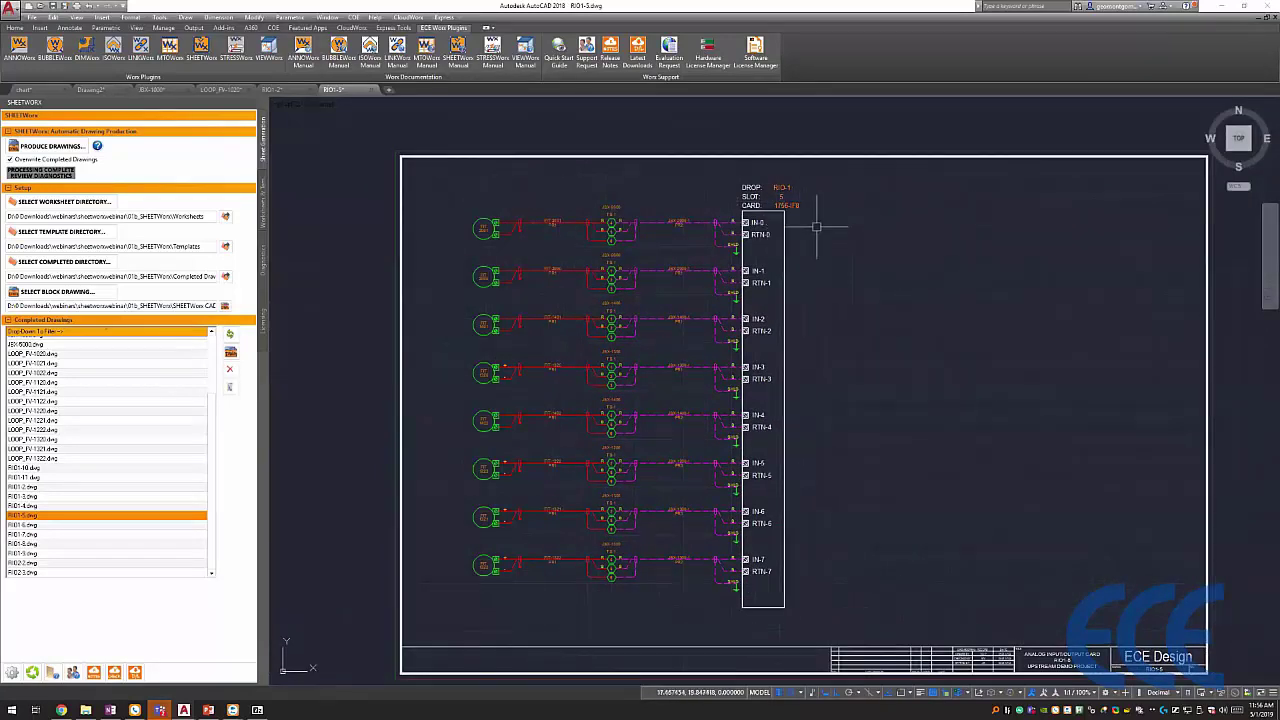
{"action": "middle_click_drag", "start_coordinate": [817, 308], "coordinate": [813, 300]}
- Open the completed drawing RIO1-8.dwg and compare its wired channels IN-0 and IN-1 with the empty channels below
{"action": "left_click", "coordinate": [31, 545]}
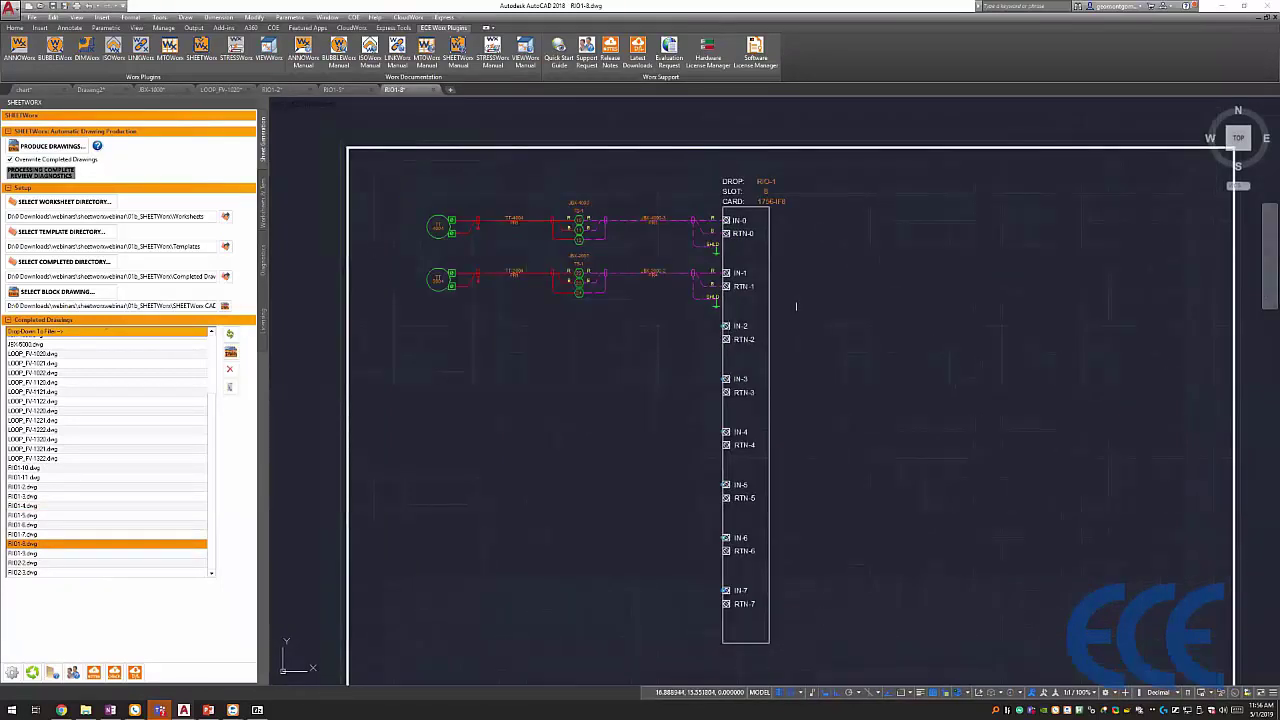
{"action": "middle_click_drag", "start_coordinate": [671, 312], "coordinate": [725, 309]}
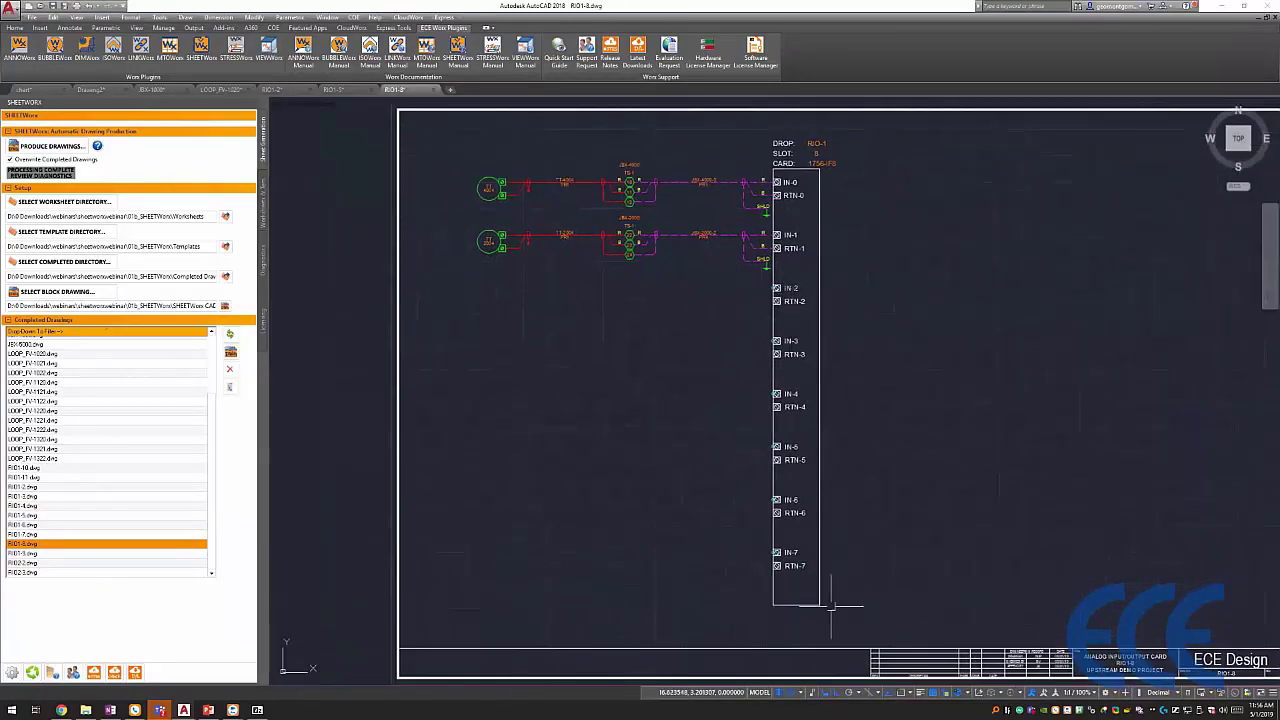
{"action": "mouse_move", "coordinate": [763, 366]}
{"action": "middle_mouse_down"}
{"action": "mouse_move", "coordinate": [760, 411]}
{"action": "mouse_move", "coordinate": [790, 453]}
{"action": "middle_mouse_up"}
{"action": "middle_click_drag", "start_coordinate": [655, 376], "coordinate": [623, 331]}
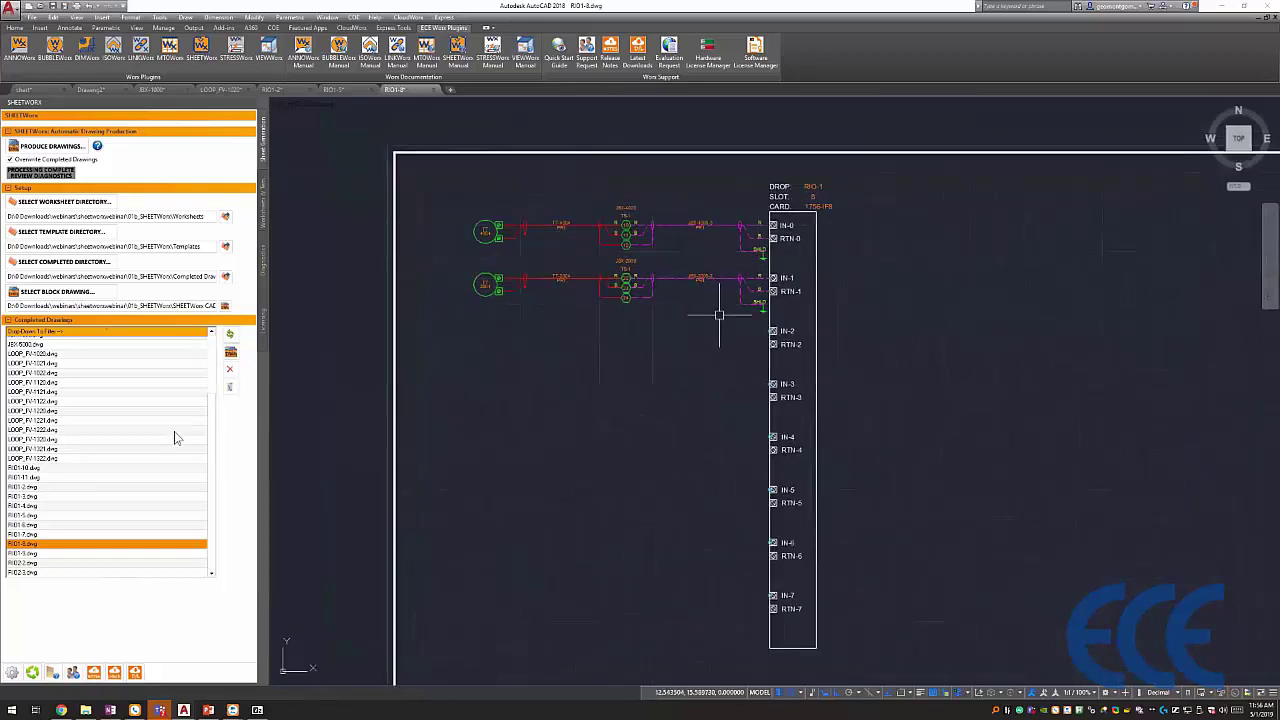
{"action": "scroll", "coordinate": [48, 362], "scroll_direction": "up", "scroll_amount": 3}
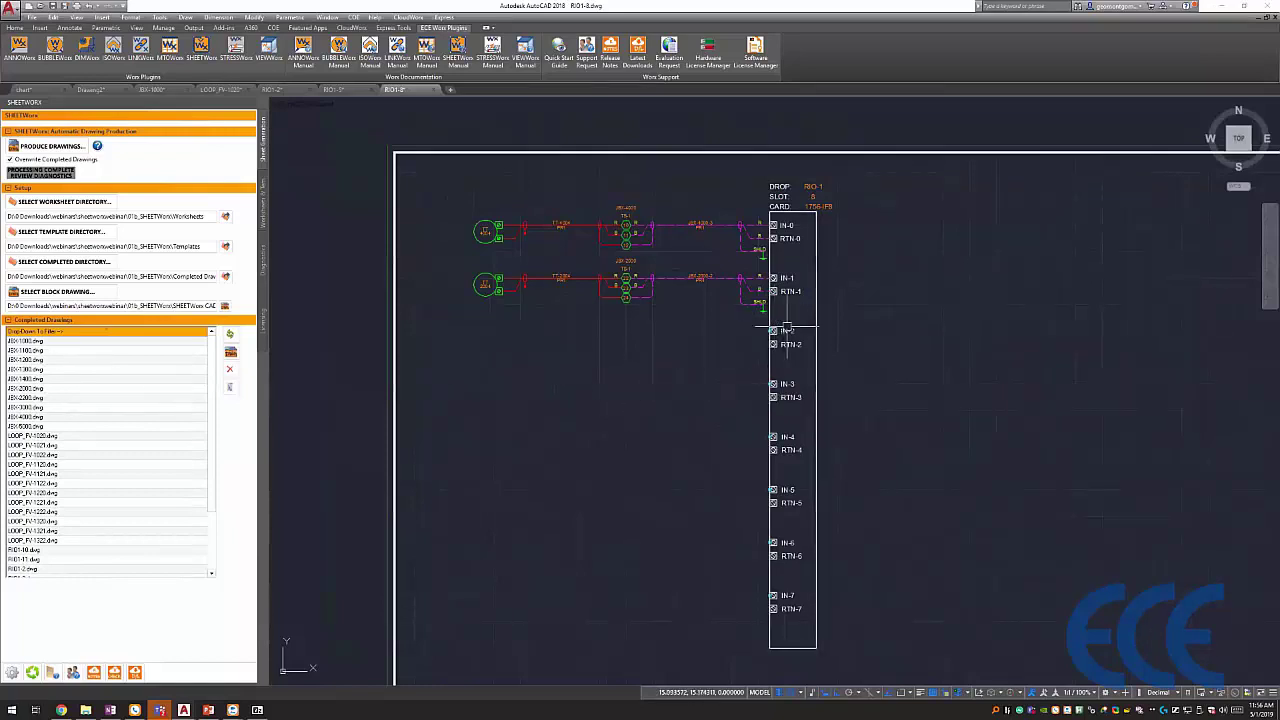
- Select the small circular position block at terminal IN-2 and display its properties
{"action": "scroll", "coordinate": [748, 322], "scroll_direction": "up", "scroll_amount": 5}
{"action": "scroll", "coordinate": [748, 320], "scroll_direction": "up", "scroll_amount": 3}
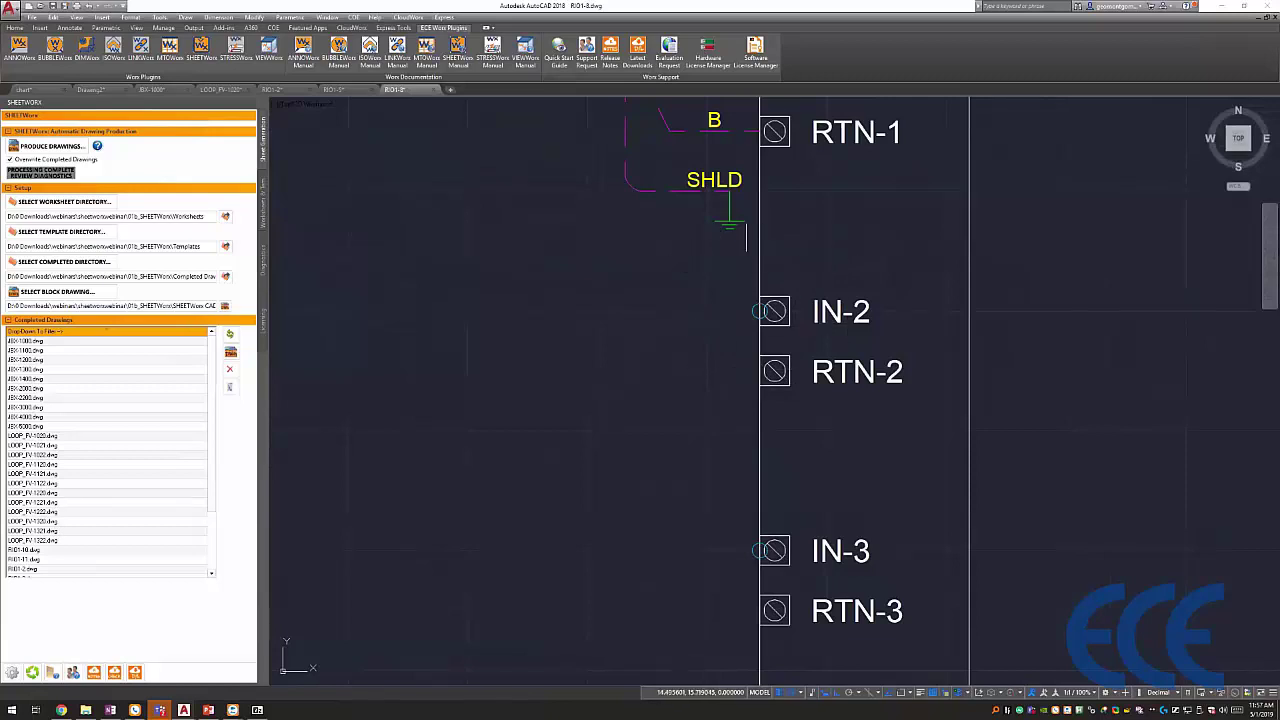
{"action": "scroll", "coordinate": [790, 300], "scroll_direction": "up", "scroll_amount": 4}
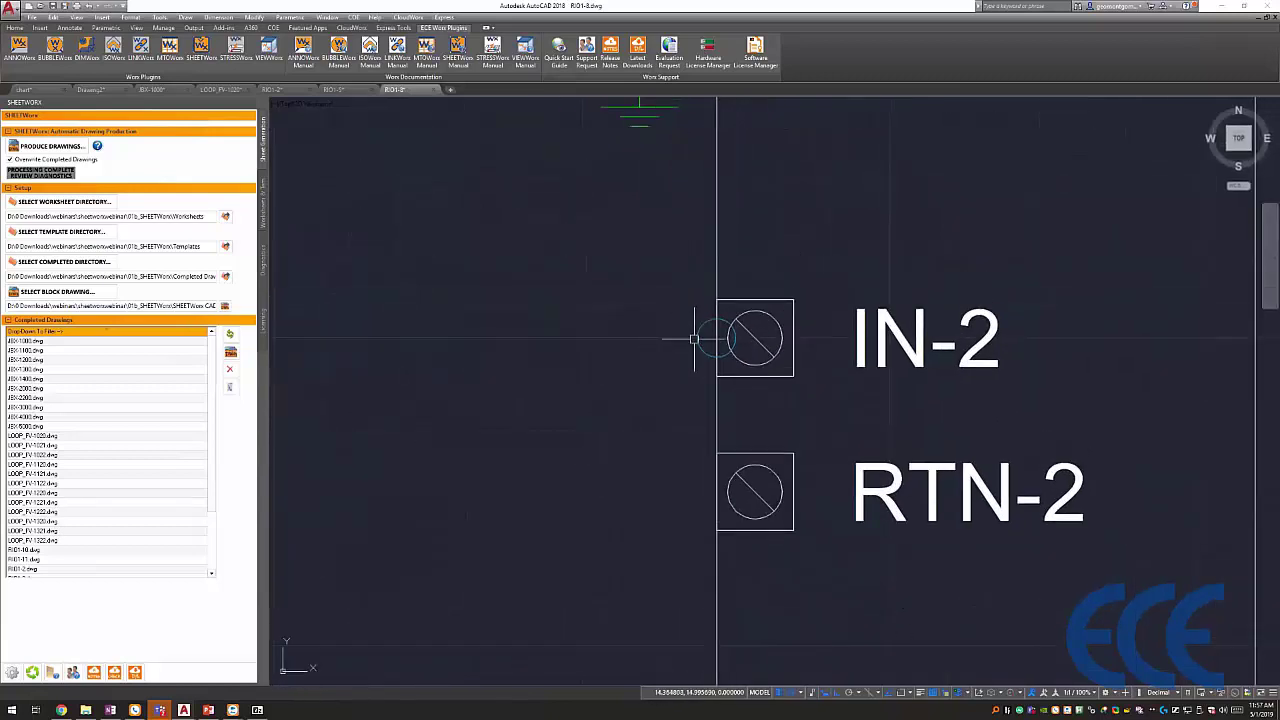
{"action": "left_click", "coordinate": [699, 337]}
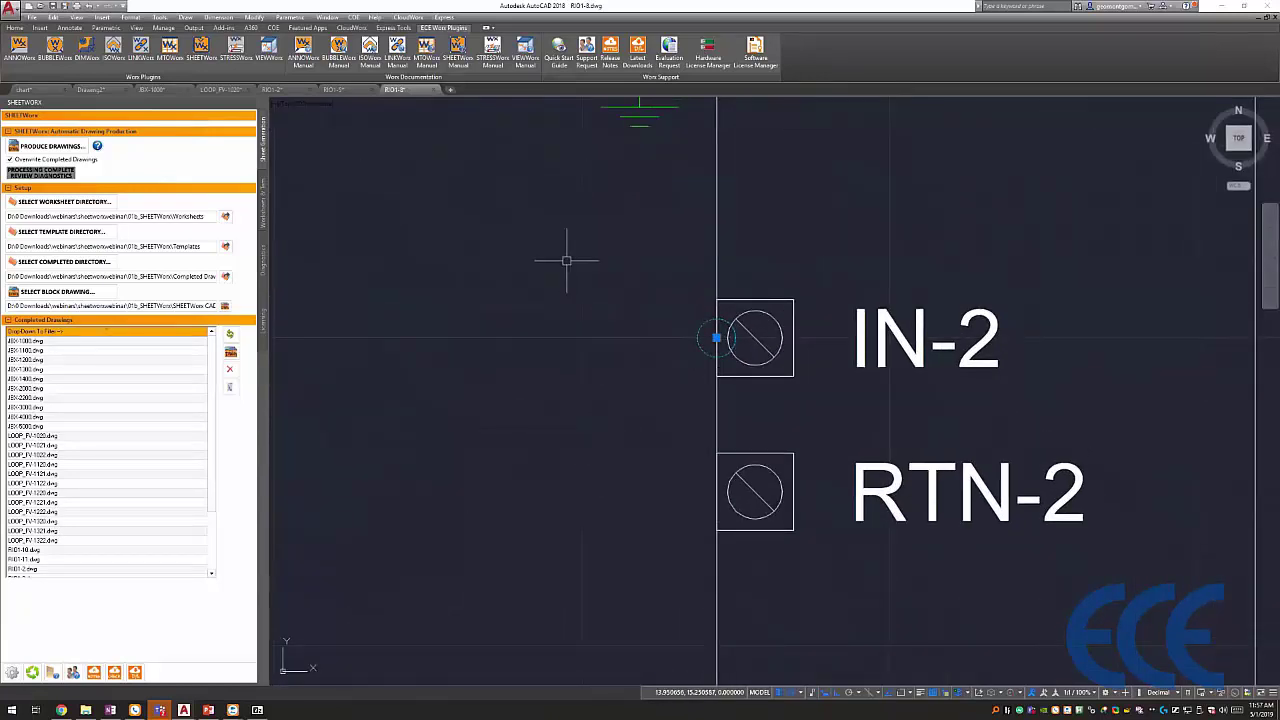
{"action": "key", "text": "Return"}
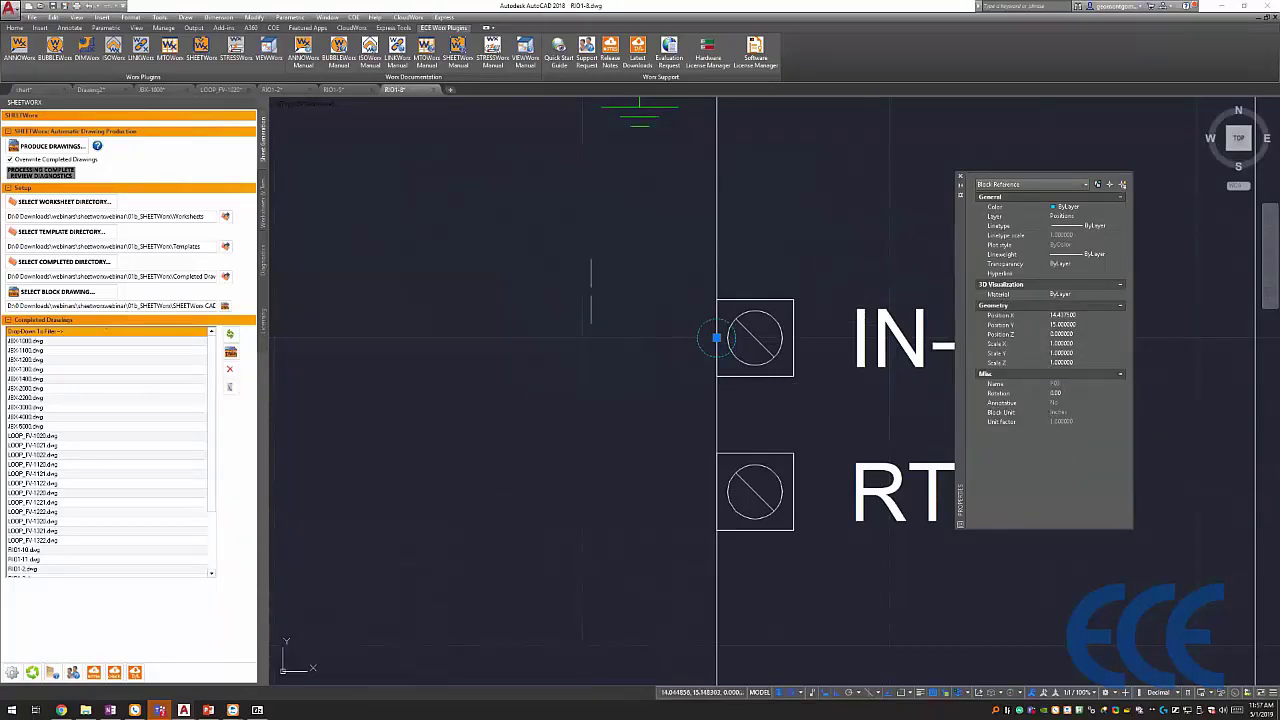
- Review the entire RIO1-8 sheet, including the position blocks on the unused channels IN-2 to IN-7
{"action": "scroll", "coordinate": [477, 329], "scroll_direction": "down", "scroll_amount": 3}
{"action": "mouse_move", "coordinate": [477, 329]}
{"action": "middle_mouse_down"}
{"action": "mouse_move", "coordinate": [520, 395]}
{"action": "mouse_move", "coordinate": [652, 314]}
{"action": "middle_mouse_up"}
{"action": "scroll", "coordinate": [560, 363], "scroll_direction": "down", "scroll_amount": 2}
{"action": "scroll", "coordinate": [606, 352], "scroll_direction": "down", "scroll_amount": 6}
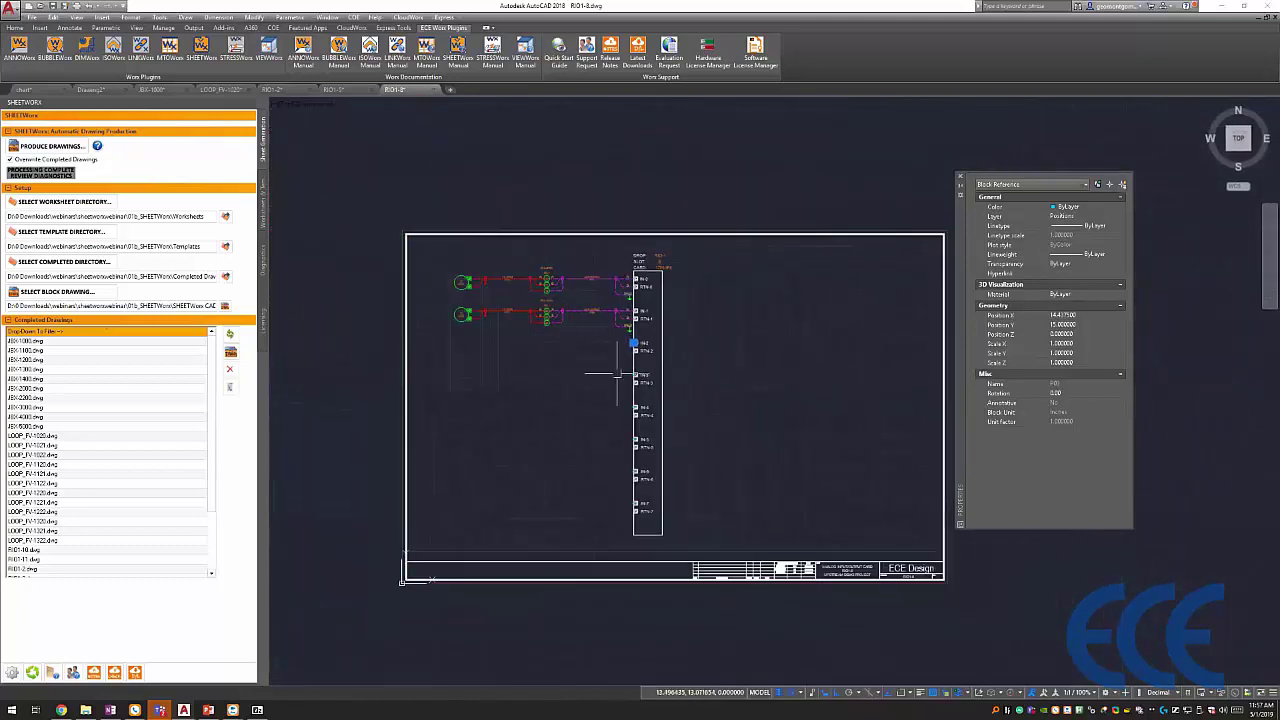
{"action": "middle_click_drag", "start_coordinate": [609, 371], "coordinate": [548, 335]}
{"action": "scroll", "coordinate": [686, 335], "scroll_direction": "down", "scroll_amount": 1}
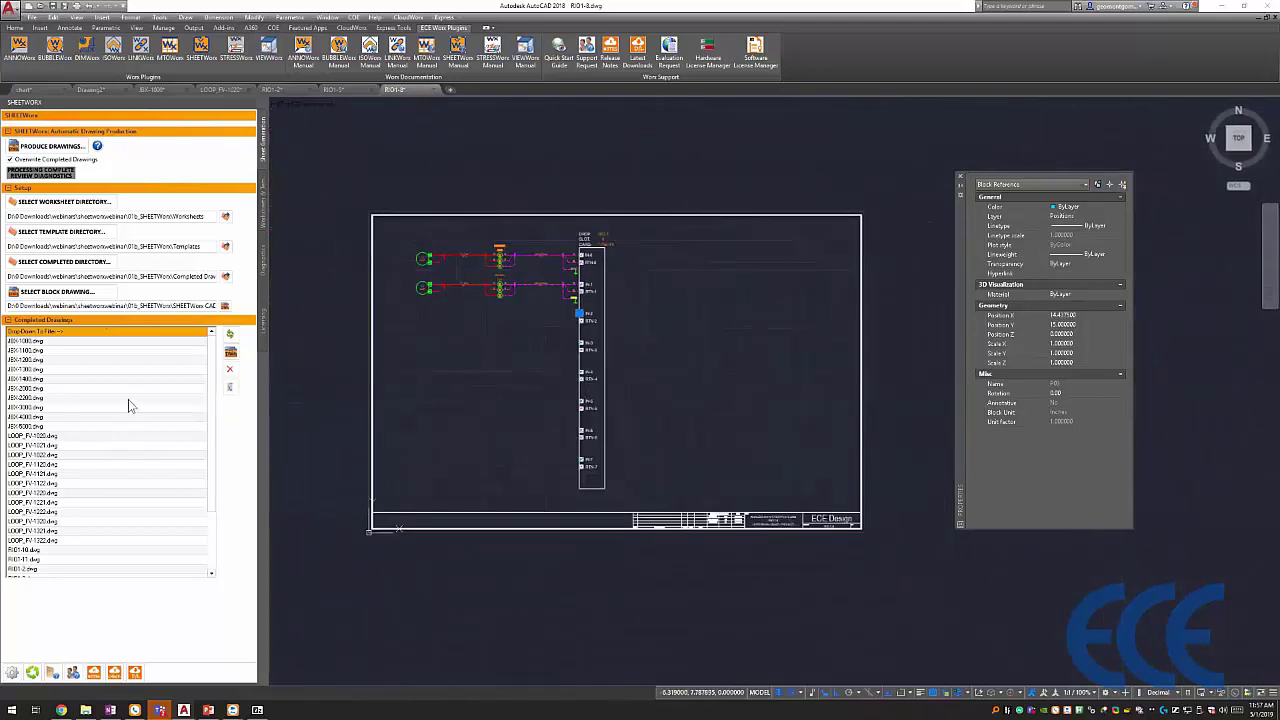
{"action": "scroll", "coordinate": [128, 398], "scroll_direction": "down", "scroll_amount": 2}
{"action": "scroll", "coordinate": [128, 398], "scroll_direction": "up", "scroll_amount": 2}
{"action": "scroll", "coordinate": [477, 350], "scroll_direction": "down", "scroll_amount": 1}
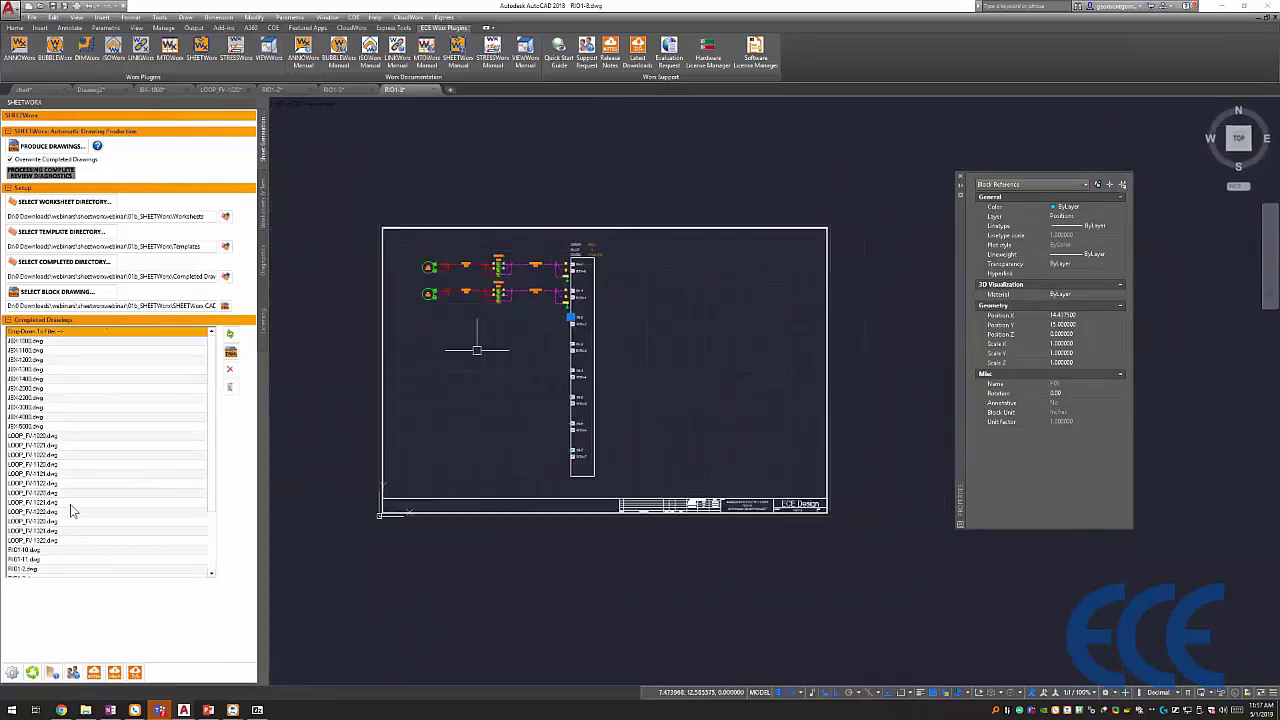
- Open the completed drawings LOOP_FV-1122.dwg and LOOP_FV-1222.dwg and examine the entire 1222 flow control loop
{"action": "double_click", "coordinate": [35, 483]}
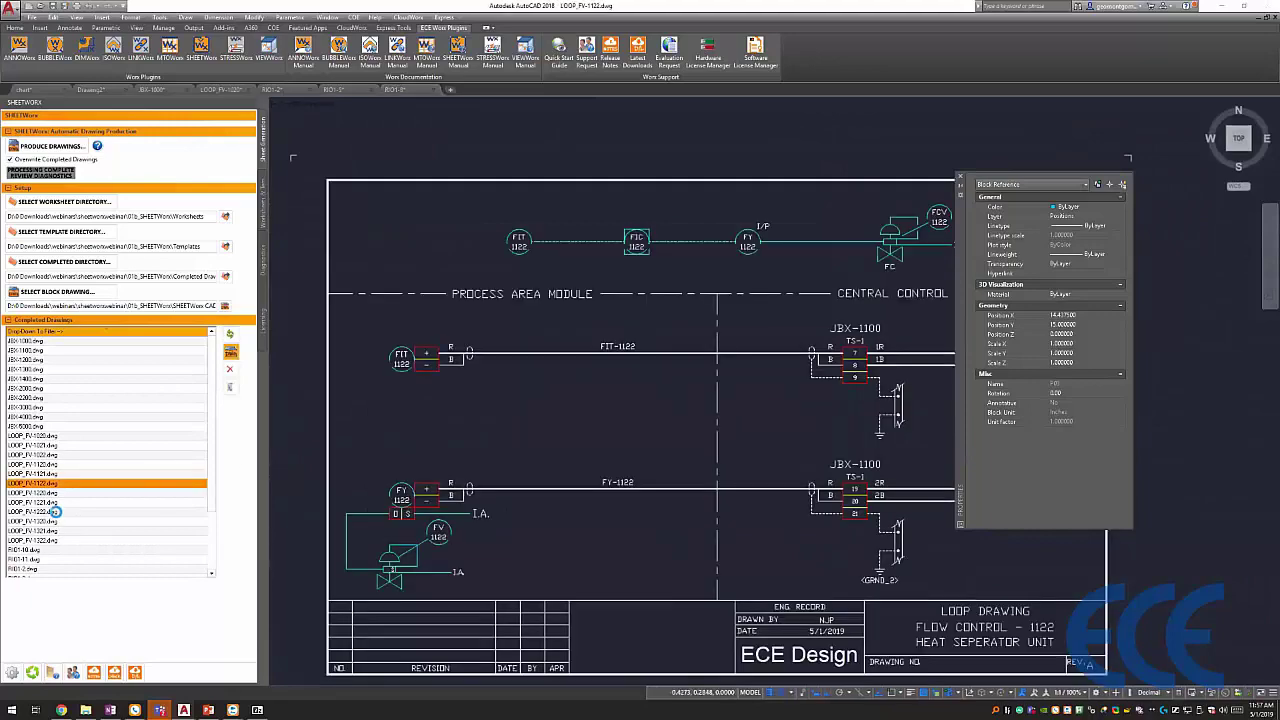
{"action": "double_click", "coordinate": [30, 510]}
{"action": "scroll", "coordinate": [623, 397], "scroll_direction": "down", "scroll_amount": 2}
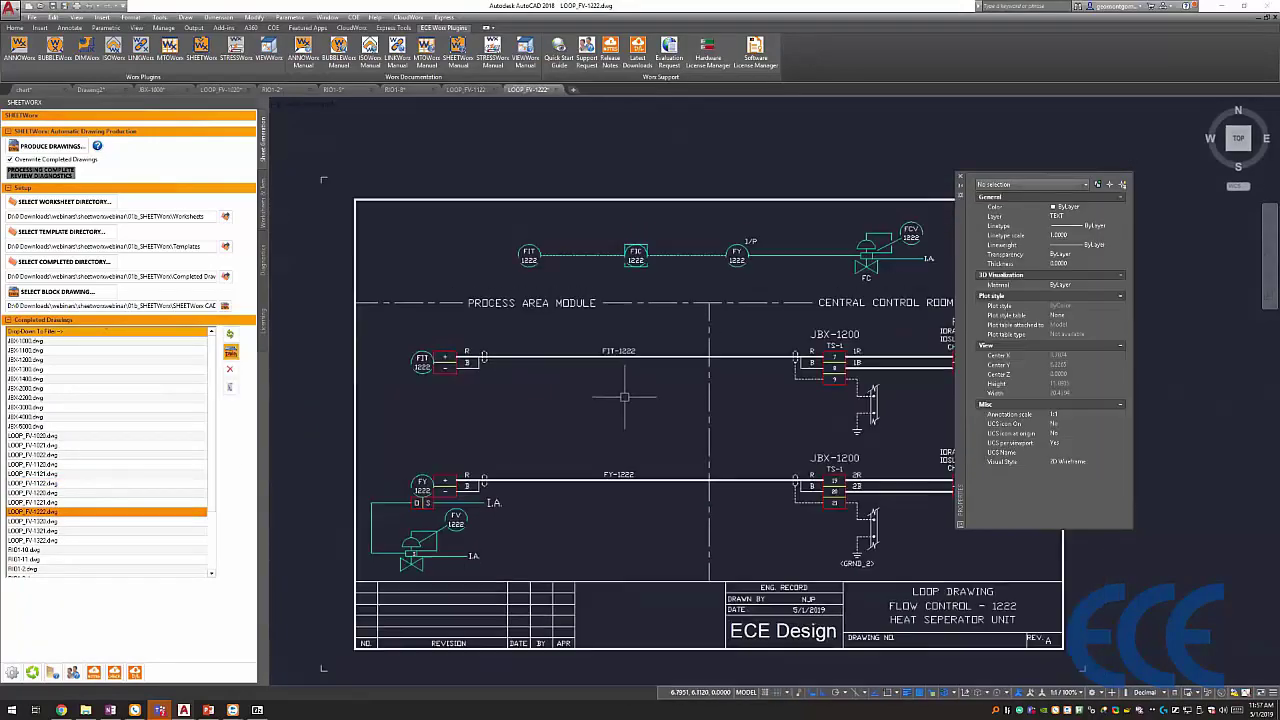
{"action": "middle_click_drag", "start_coordinate": [623, 440], "coordinate": [555, 424]}
{"action": "scroll", "coordinate": [545, 426], "scroll_direction": "down", "scroll_amount": 1}
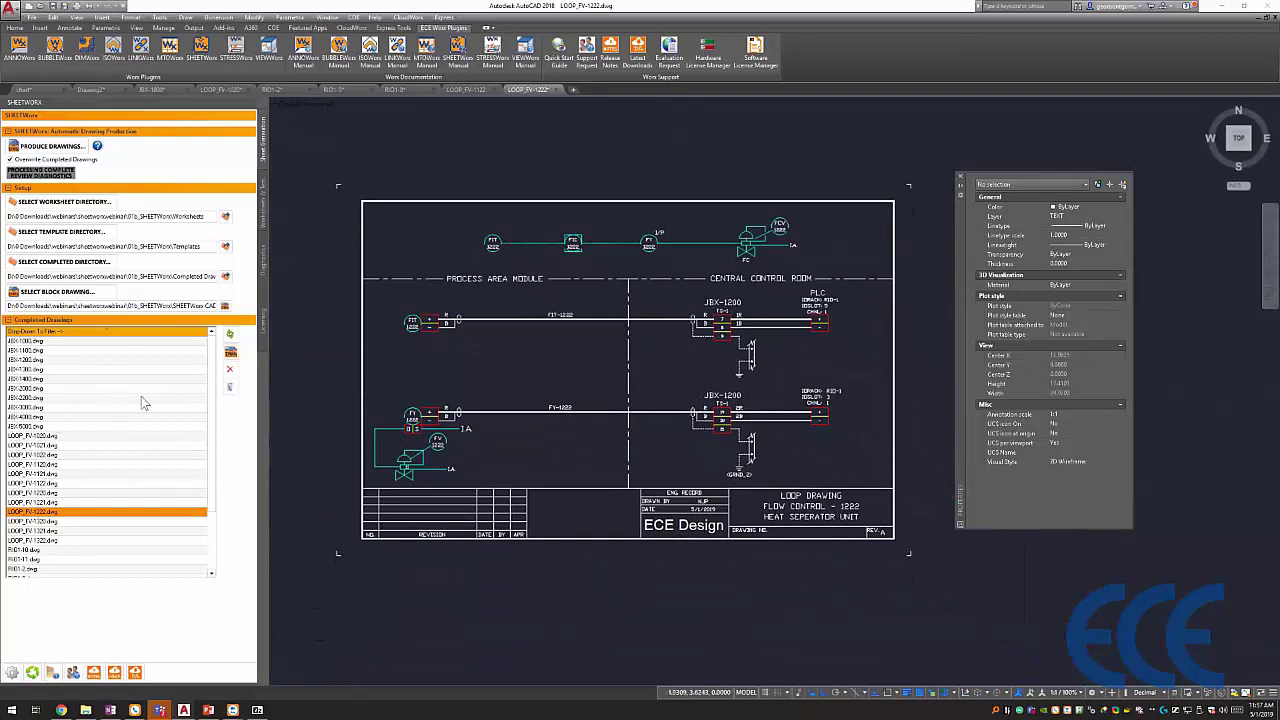
{"action": "scroll", "coordinate": [175, 401], "scroll_direction": "down", "scroll_amount": 3}
{"action": "scroll", "coordinate": [175, 401], "scroll_direction": "up", "scroll_amount": 3}
{"action": "scroll", "coordinate": [541, 367], "scroll_direction": "up", "scroll_amount": 1}
{"action": "middle_click_drag", "start_coordinate": [541, 367], "coordinate": [580, 368]}
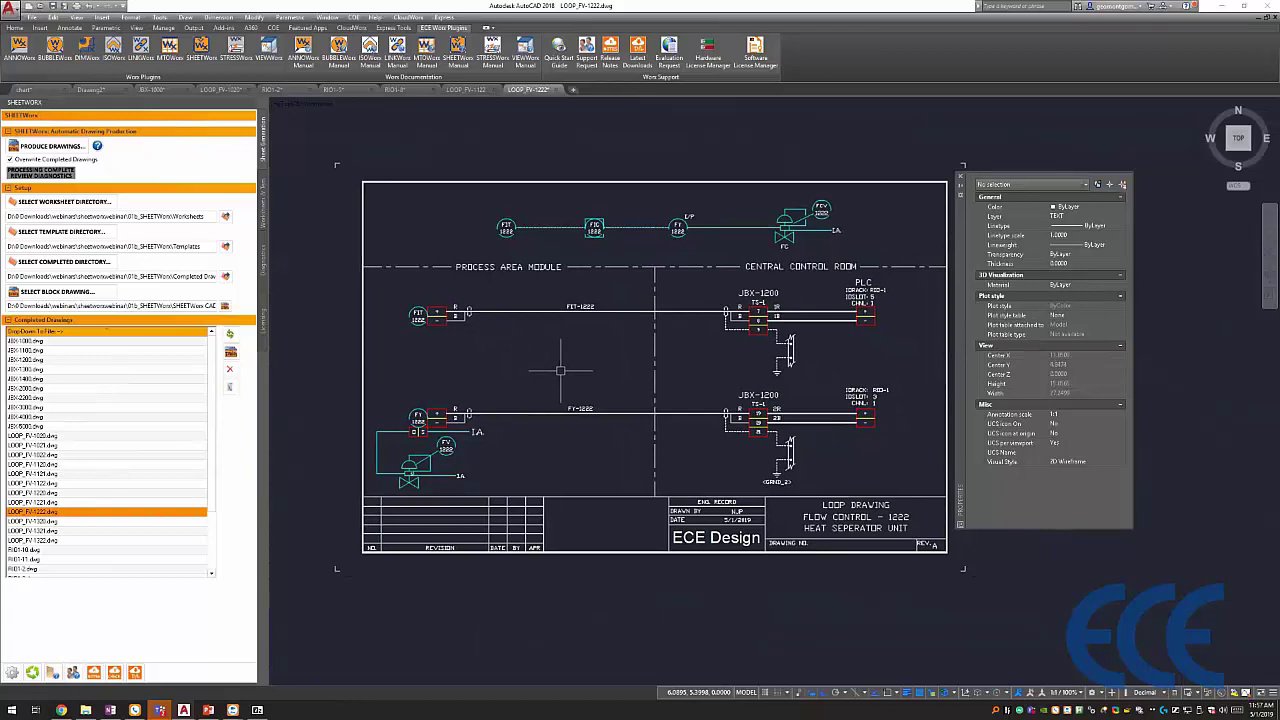
{"action": "mouse_move", "coordinate": [600, 365]}
{"action": "middle_mouse_down"}
{"action": "mouse_move", "coordinate": [579, 376]}
{"action": "mouse_move", "coordinate": [589, 372]}
{"action": "middle_mouse_up"}
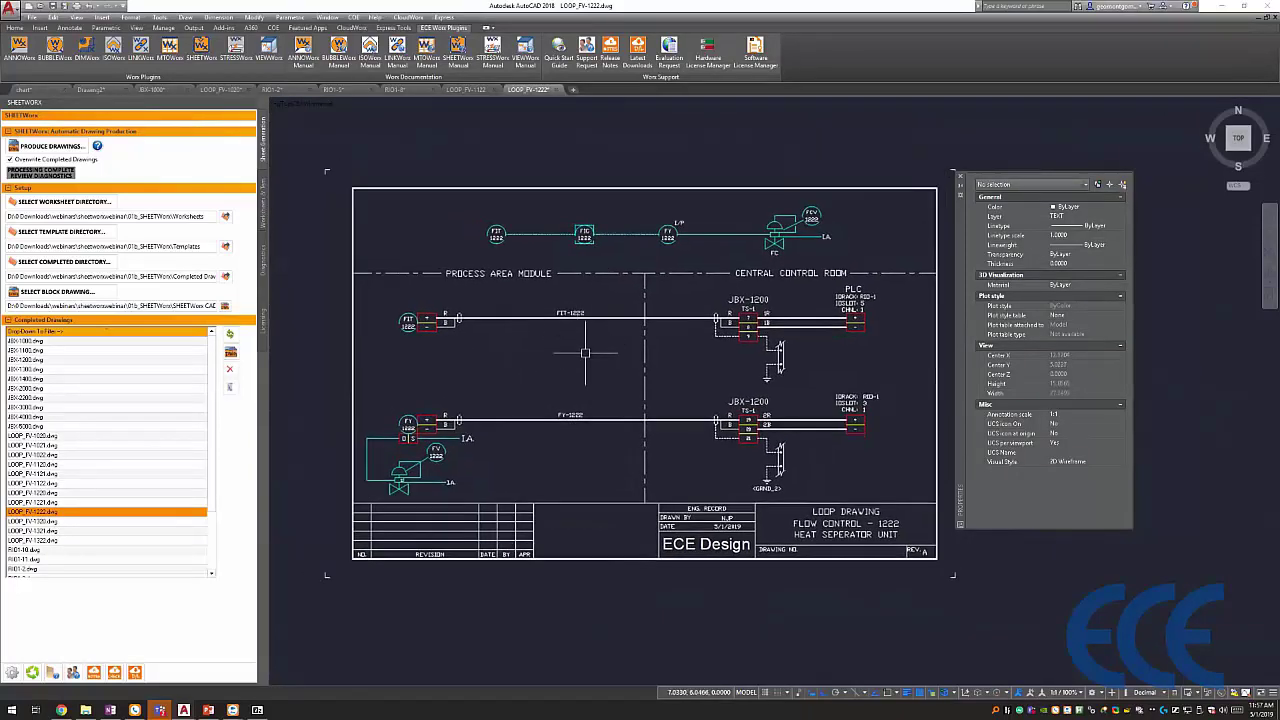
{"action": "middle_click_drag", "start_coordinate": [612, 372], "coordinate": [586, 367]}
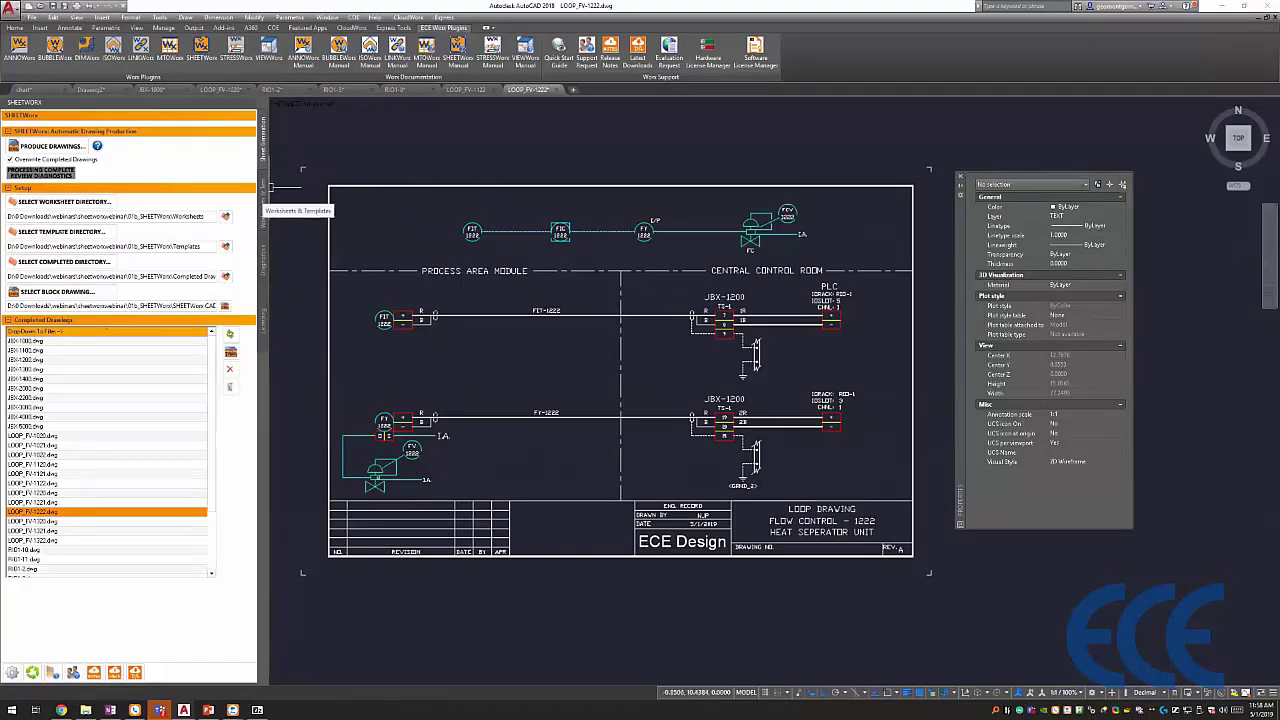
- Open the SHEETWorx LOOPS webinar worksheet in Excel
{"action": "left_click", "coordinate": [264, 190]}
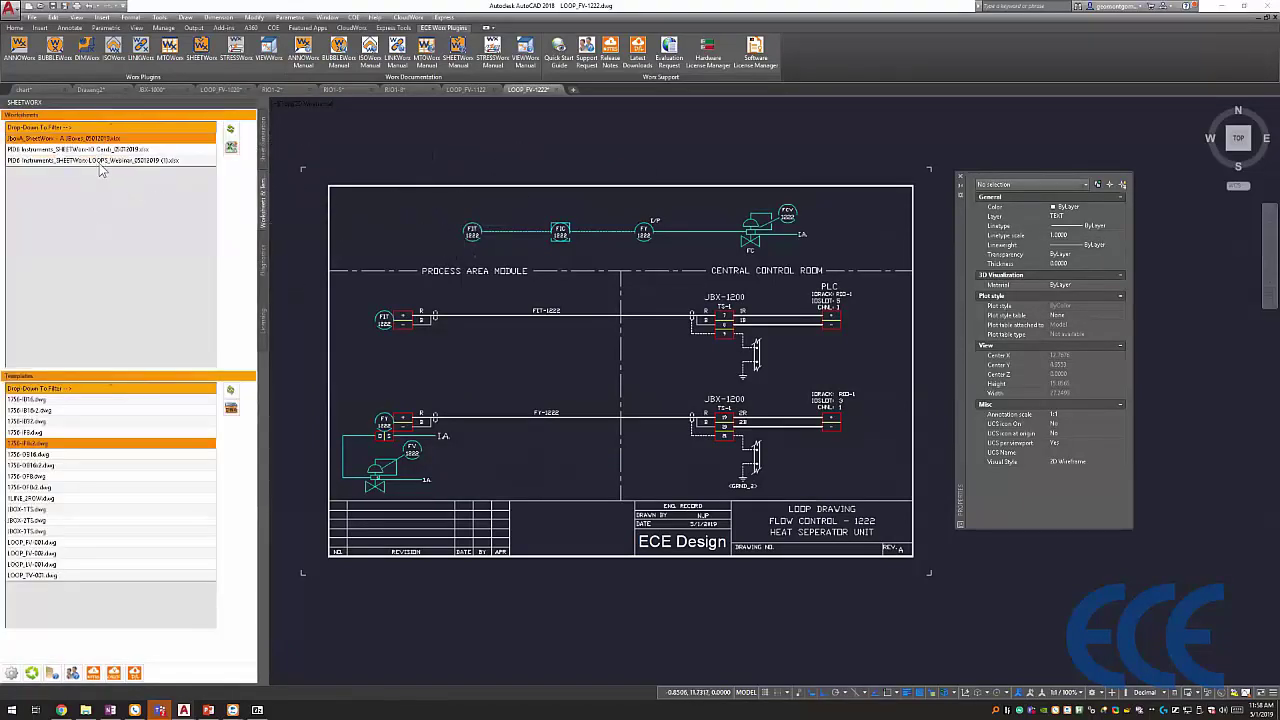
{"action": "left_click", "coordinate": [151, 161]}
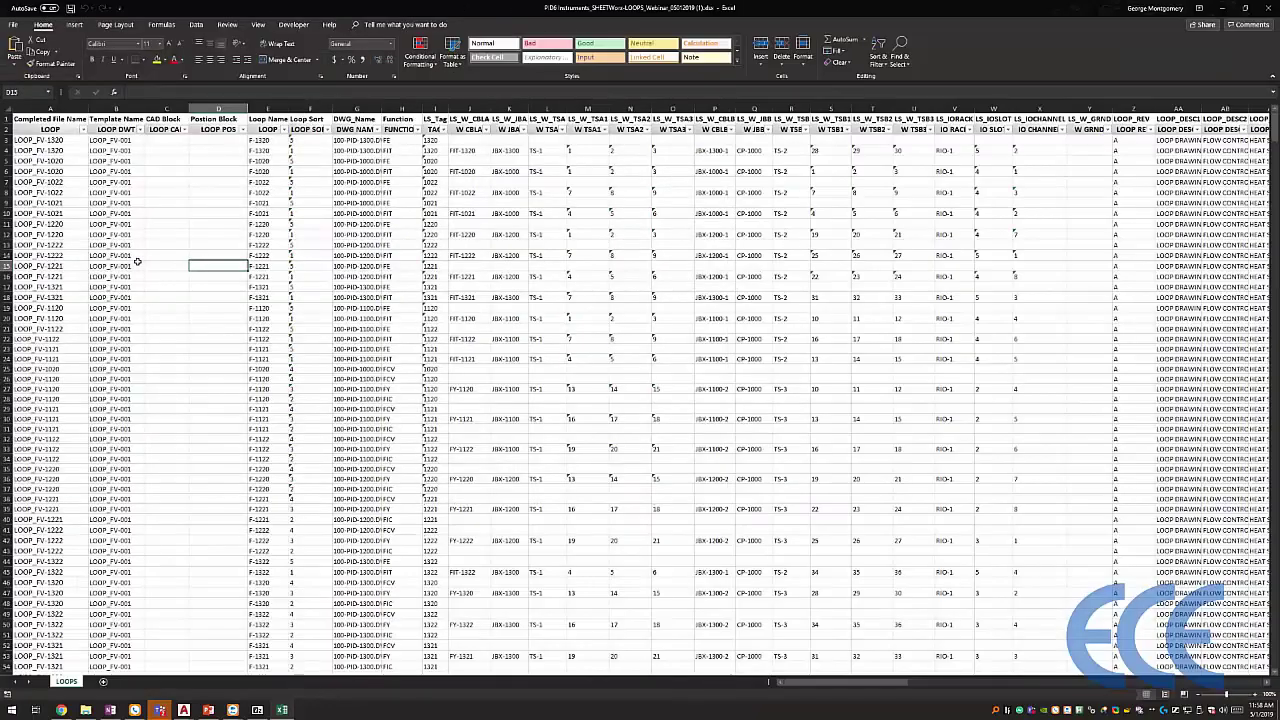
{"action": "left_click", "coordinate": [138, 256]}
- Filter the Completed File Name column to show only LOOP_FV-1120
{"action": "key", "text": "ctrl+Home"}
{"action": "key", "text": "Down"}
{"action": "key", "text": "alt+Down"}
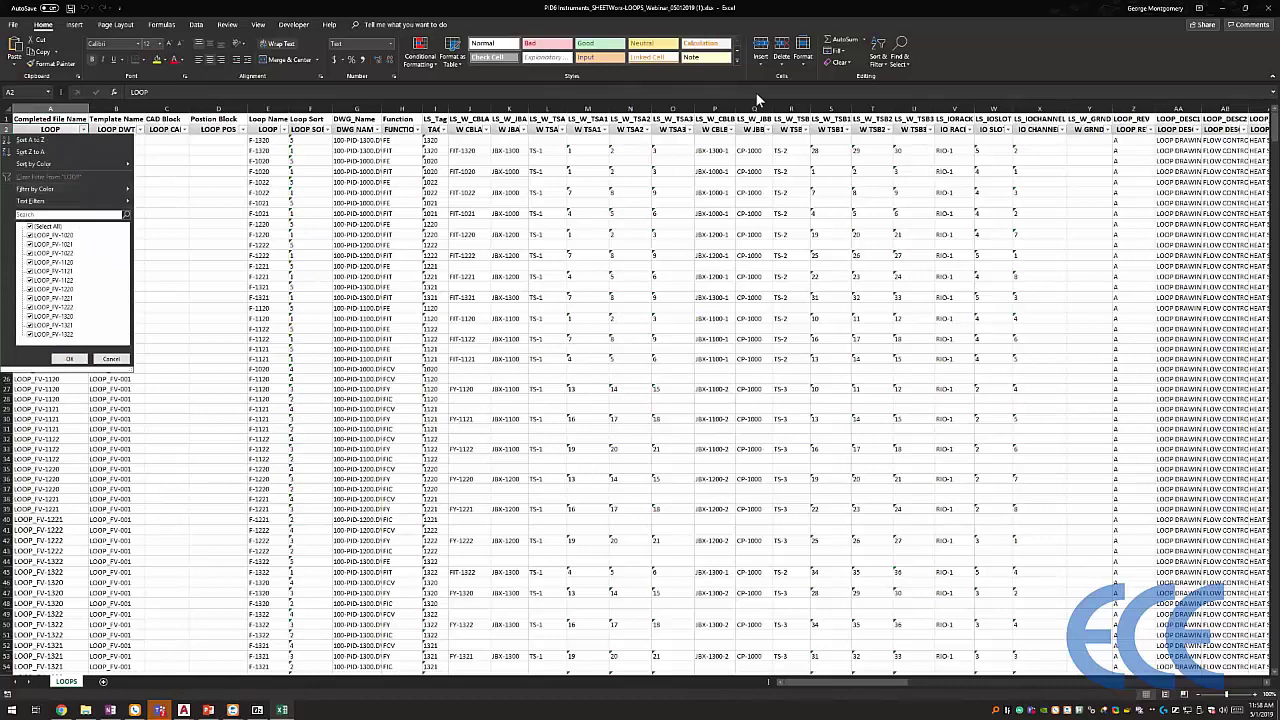
{"action": "left_click", "coordinate": [30, 262]}
{"action": "left_click", "coordinate": [82, 358]}
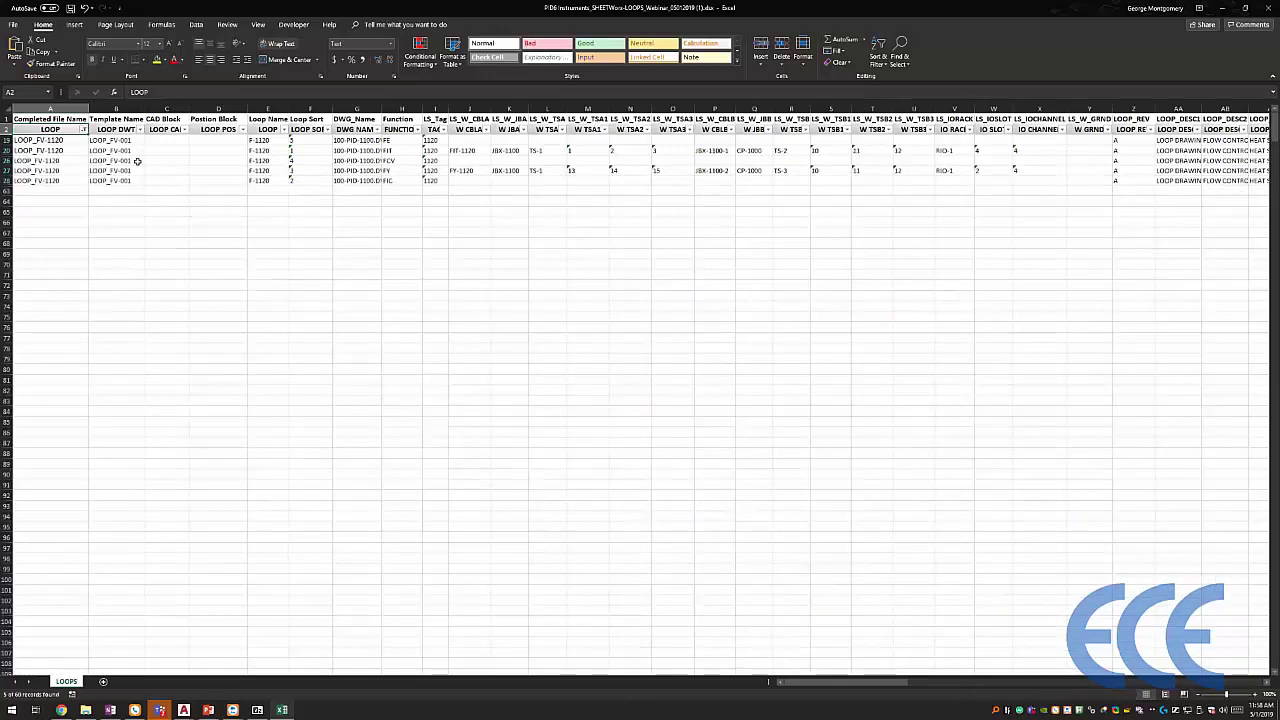
- Select a LOOP_FV-001 template name cell and reduce the Excel window to sit beside the AutoCAD drawing
{"action": "left_click", "coordinate": [177, 256]}
{"action": "left_click", "coordinate": [137, 161]}
{"action": "double_click", "coordinate": [530, 12]}
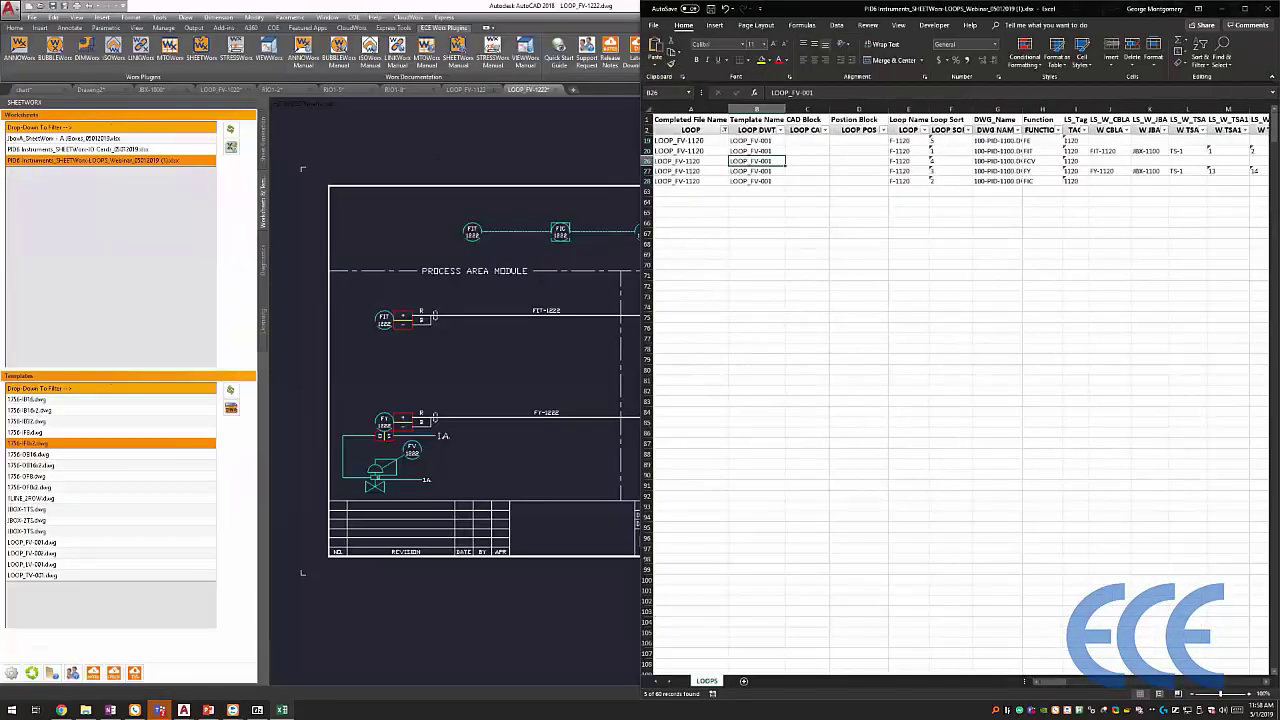
- Switch to AutoCAD, open the completed drawing LOOP_FV-1120.dwg and fit its loop in view
{"action": "left_click", "coordinate": [424, 136]}
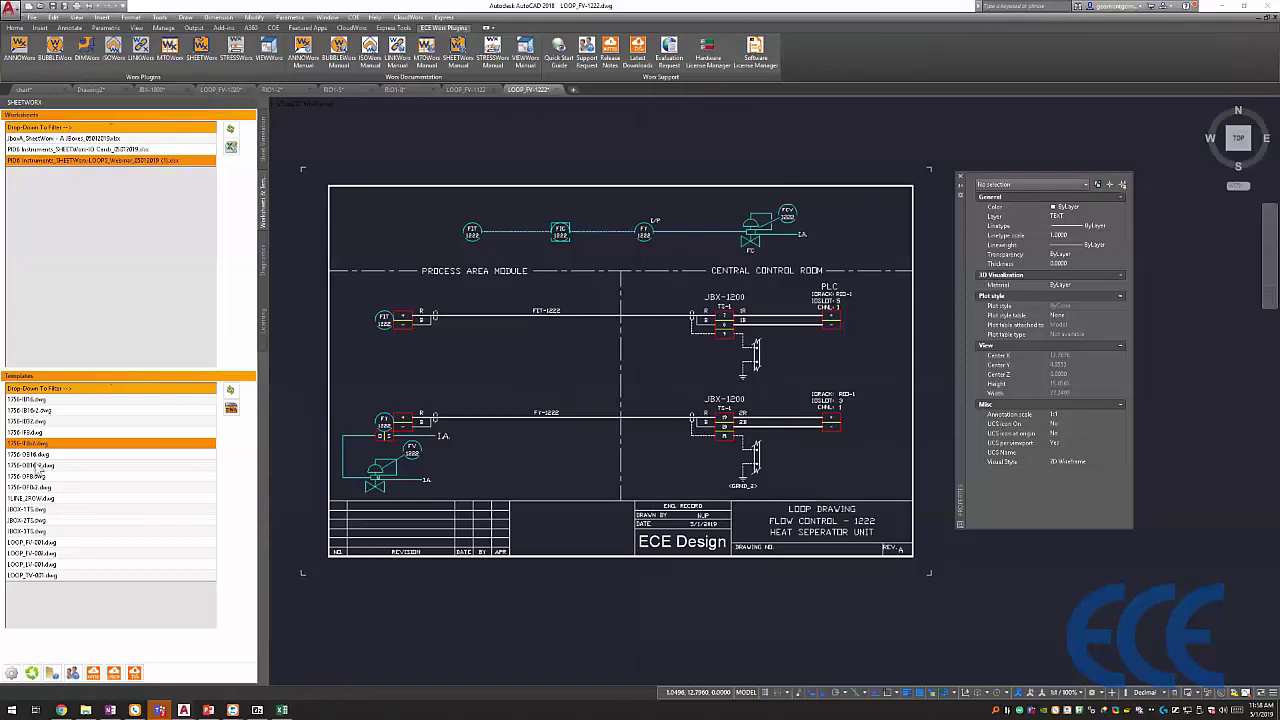
{"action": "left_click", "coordinate": [263, 158]}
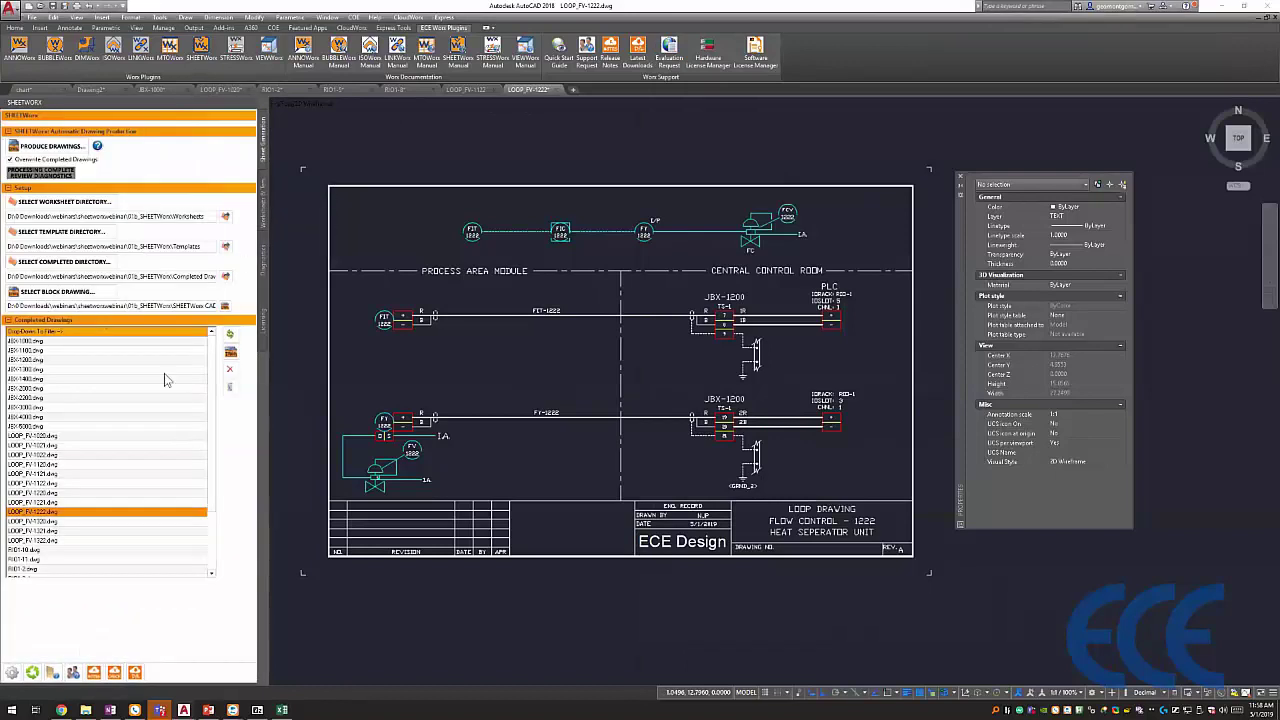
{"action": "double_click", "coordinate": [47, 466]}
{"action": "scroll", "coordinate": [608, 374], "scroll_direction": "down", "scroll_amount": 1}
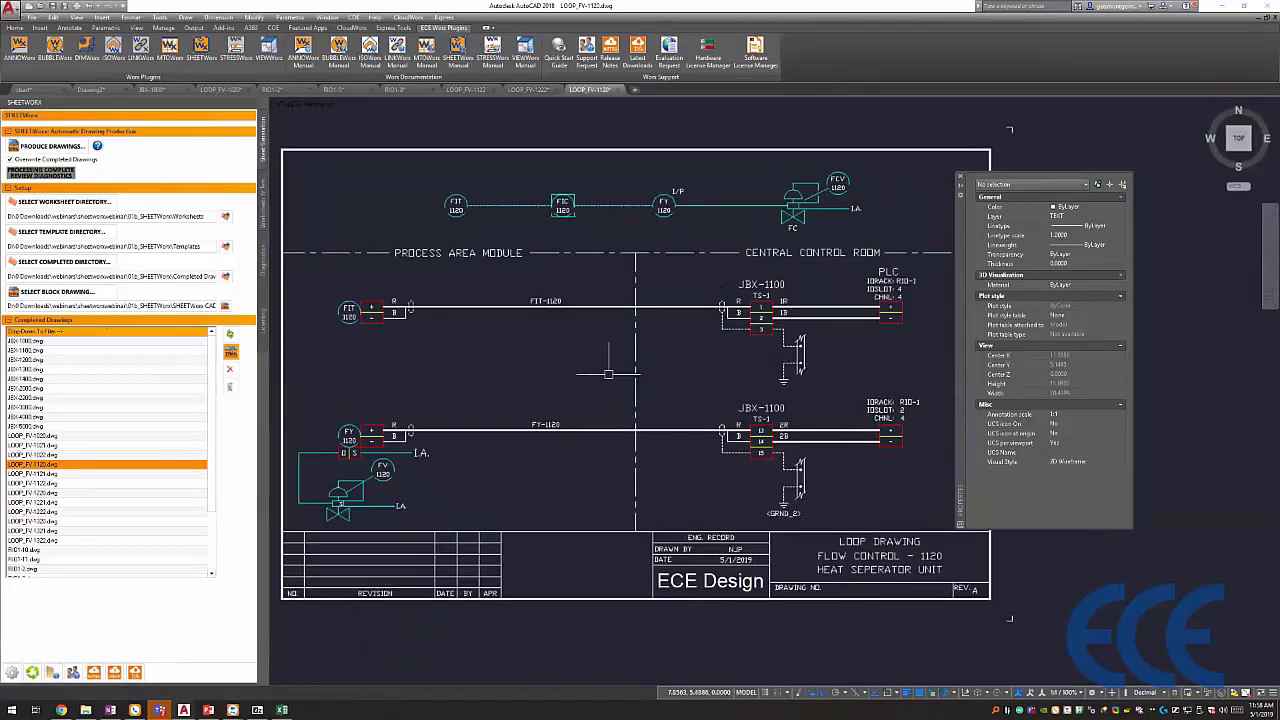
{"action": "scroll", "coordinate": [608, 374], "scroll_direction": "down", "scroll_amount": 1}
{"action": "mouse_move", "coordinate": [631, 393]}
{"action": "middle_mouse_down"}
{"action": "mouse_move", "coordinate": [614, 417]}
{"action": "mouse_move", "coordinate": [581, 412]}
{"action": "middle_mouse_up"}
{"action": "scroll", "coordinate": [581, 389], "scroll_direction": "up", "scroll_amount": 1}
- Return to the Excel worksheet and read across the first LOOP_FV-1120 row from the Loop Name column to compare it with the drawing
{"action": "left_click", "coordinate": [281, 709]}
{"action": "left_click", "coordinate": [886, 159]}
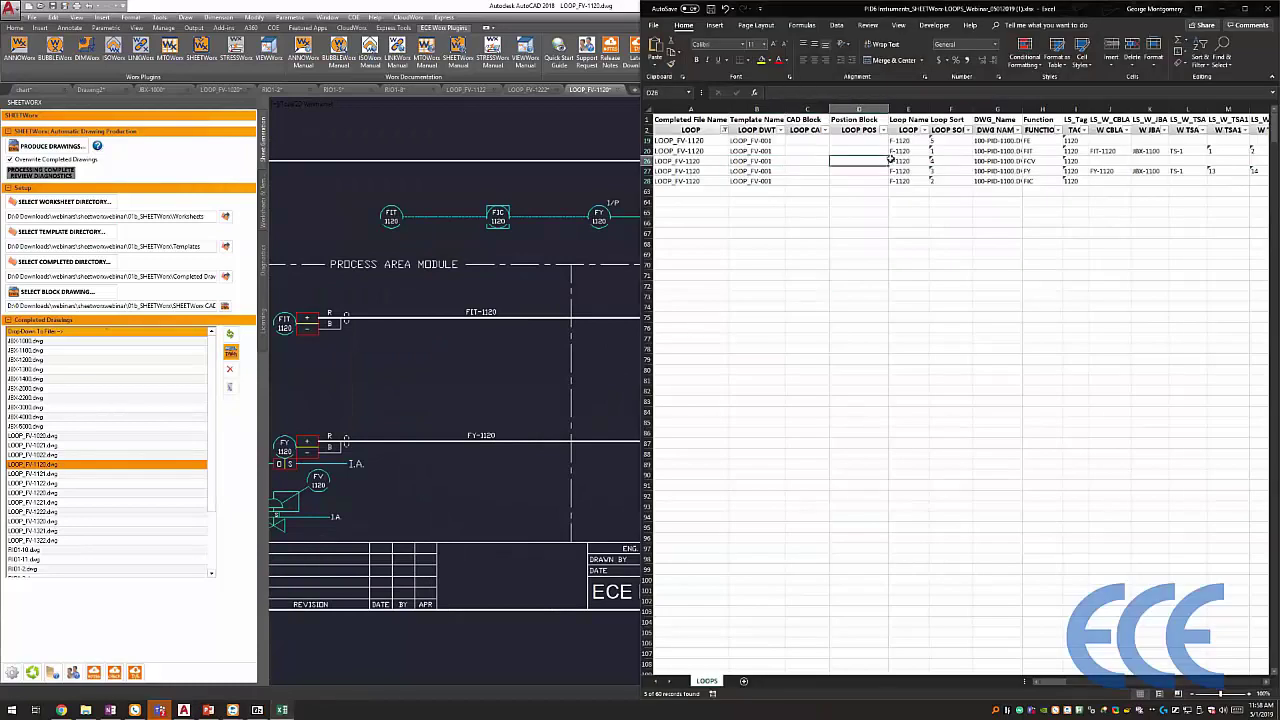
{"action": "left_click", "coordinate": [890, 159]}
{"action": "key", "text": "Up"}
{"action": "key", "text": "Up"}
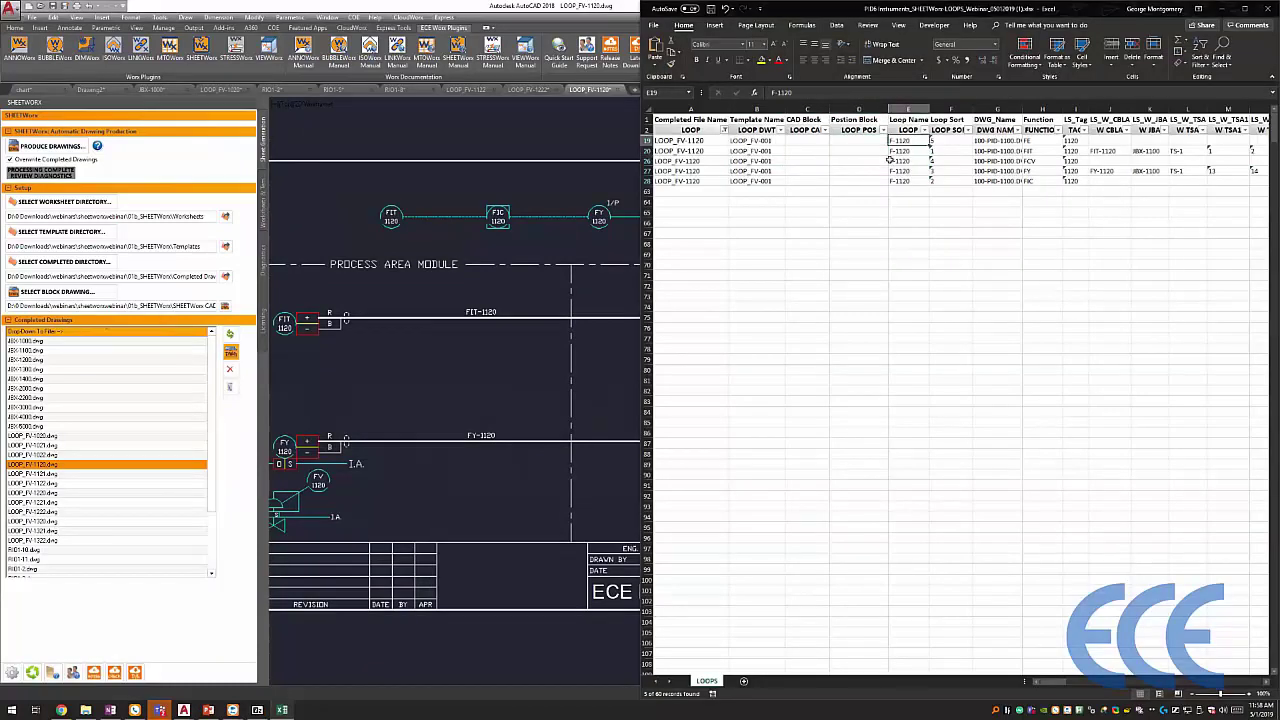
{"action": "key", "text": "Right"}
{"action": "key", "text": "Right"}
{"action": "key", "text": "Right"}
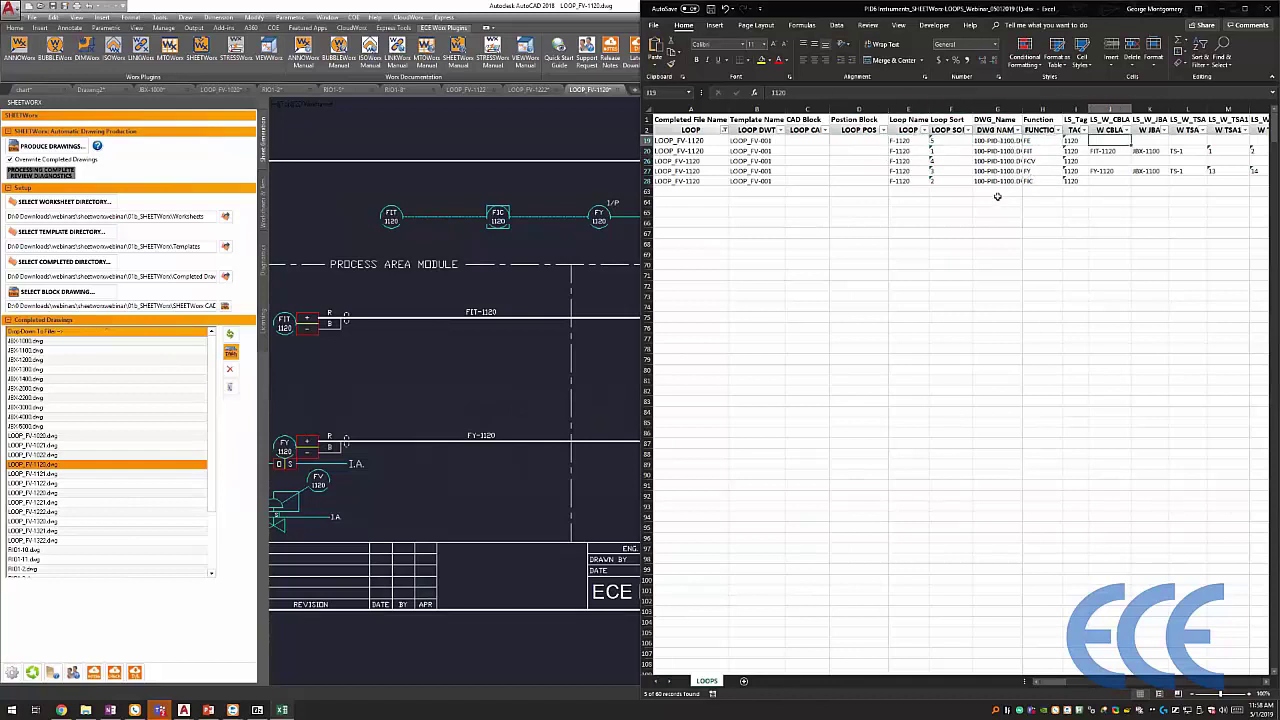
- Select the Function values of the LOOP_FV-1120 rows to compare them with the instrument bubbles in the drawing
{"action": "key", "text": "Right"}
{"action": "key", "text": "Right"}
{"action": "key", "text": "Right"}
{"action": "left_click", "coordinate": [1000, 133]}
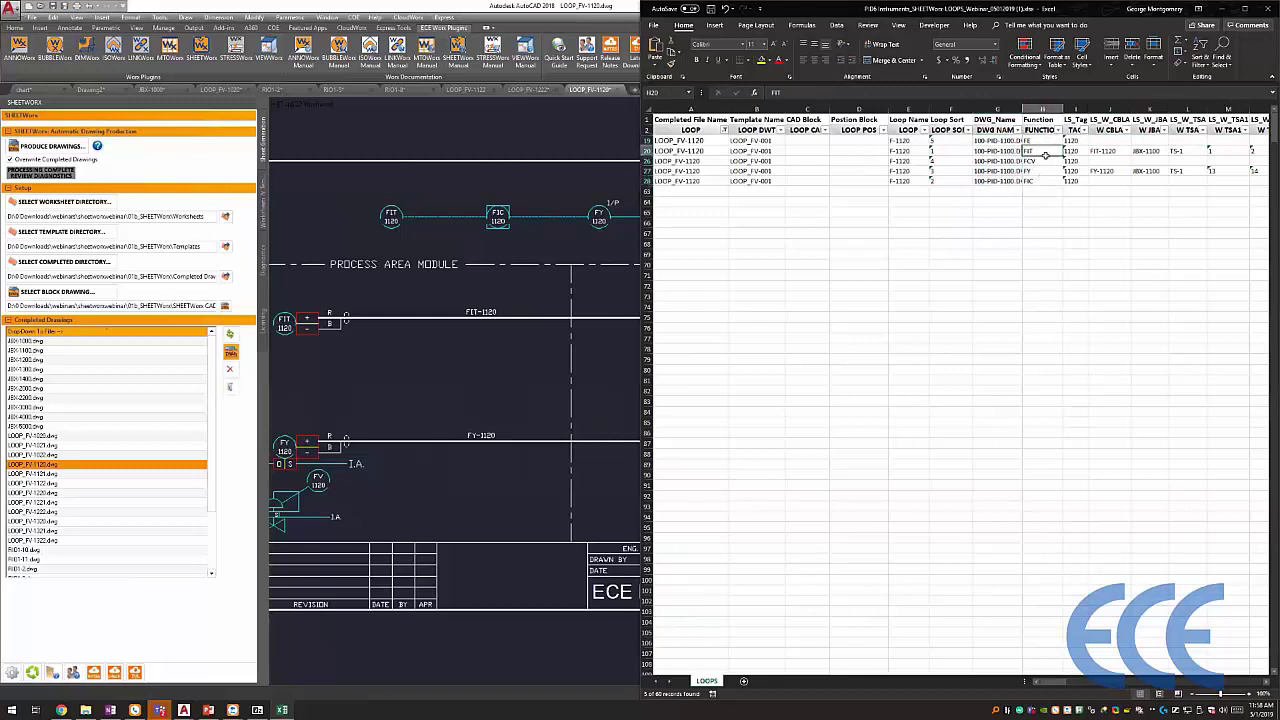
{"action": "left_click_drag", "start_coordinate": [1040, 141], "coordinate": [1040, 182]}
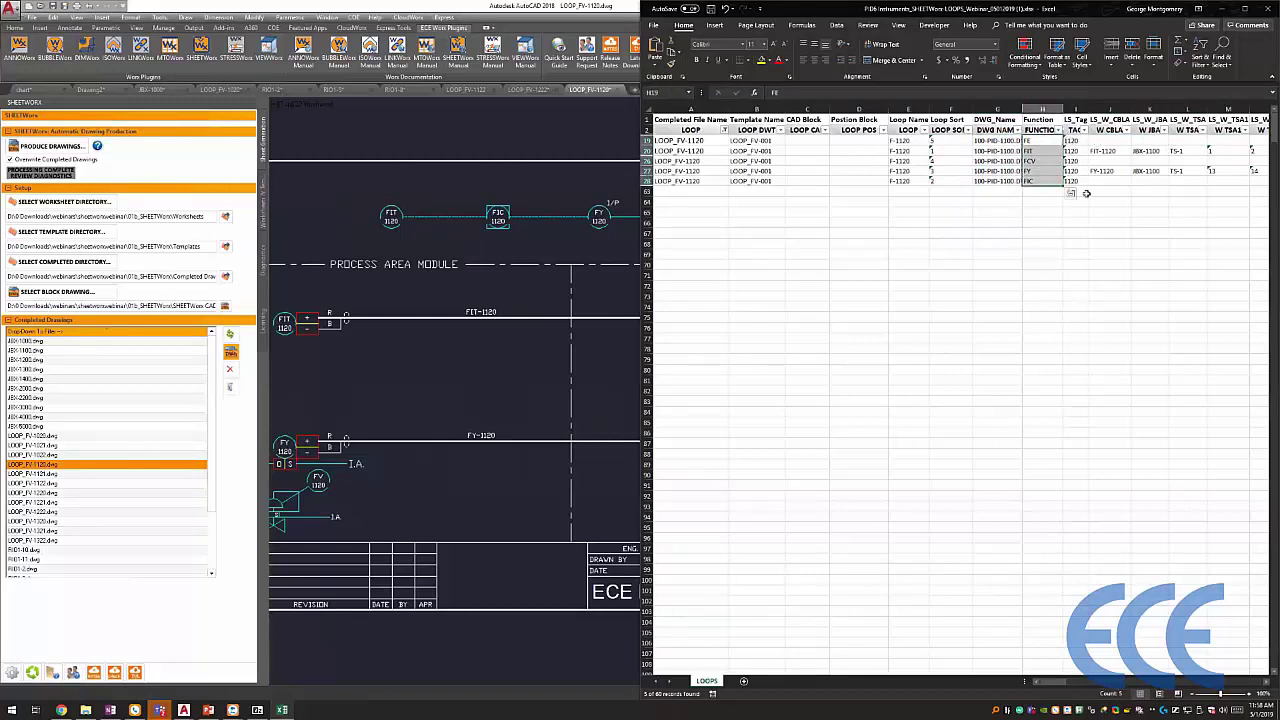
- Read across the first LOOP_FV-1120 row from the tag number through the cable, junction box and terminal columns to LS_W_TSB1
{"action": "key", "text": "Right"}
{"action": "key", "text": "Right"}
{"action": "key", "text": "Right"}
{"action": "key", "text": "Left"}
{"action": "key", "text": "Left"}
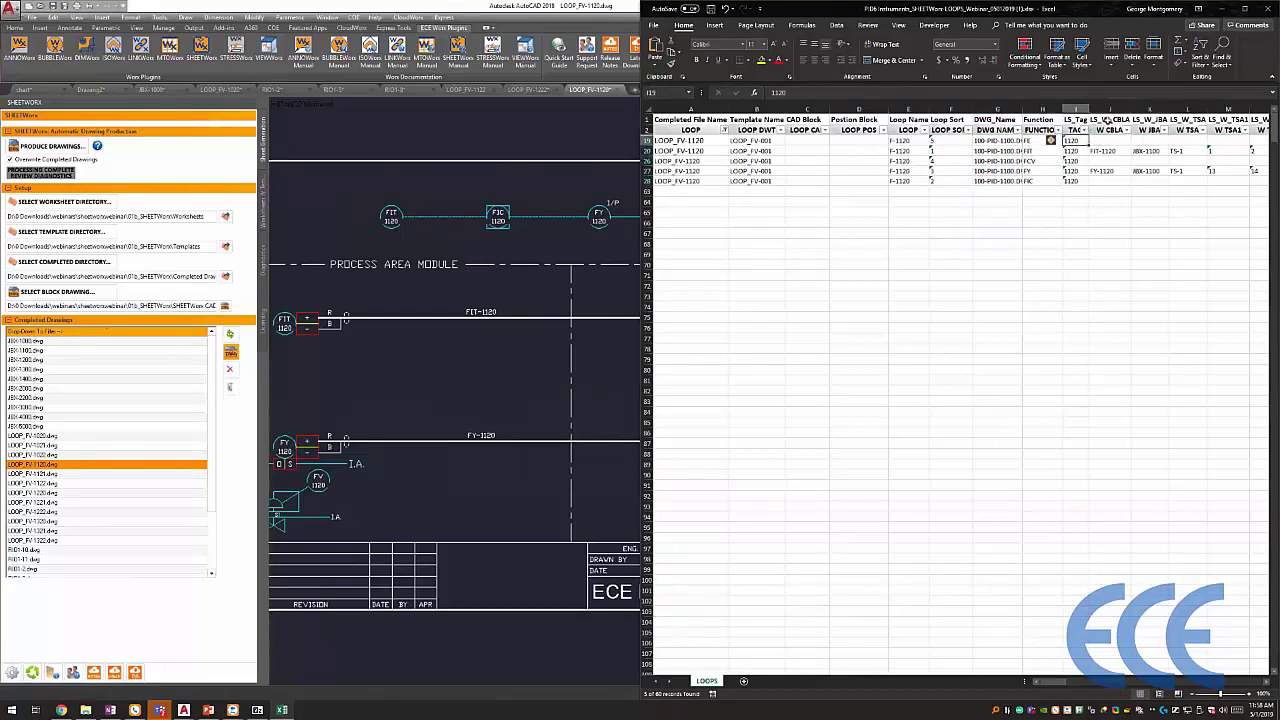
{"action": "key", "text": "Right"}
{"action": "key", "text": "Right"}
{"action": "key", "text": "Right"}
{"action": "key", "text": "Right"}
{"action": "key", "text": "Right"}
{"action": "key", "text": "Right"}
{"action": "key", "text": "Right"}
{"action": "key", "text": "Right"}
{"action": "key", "text": "Right"}
{"action": "key", "text": "Right"}
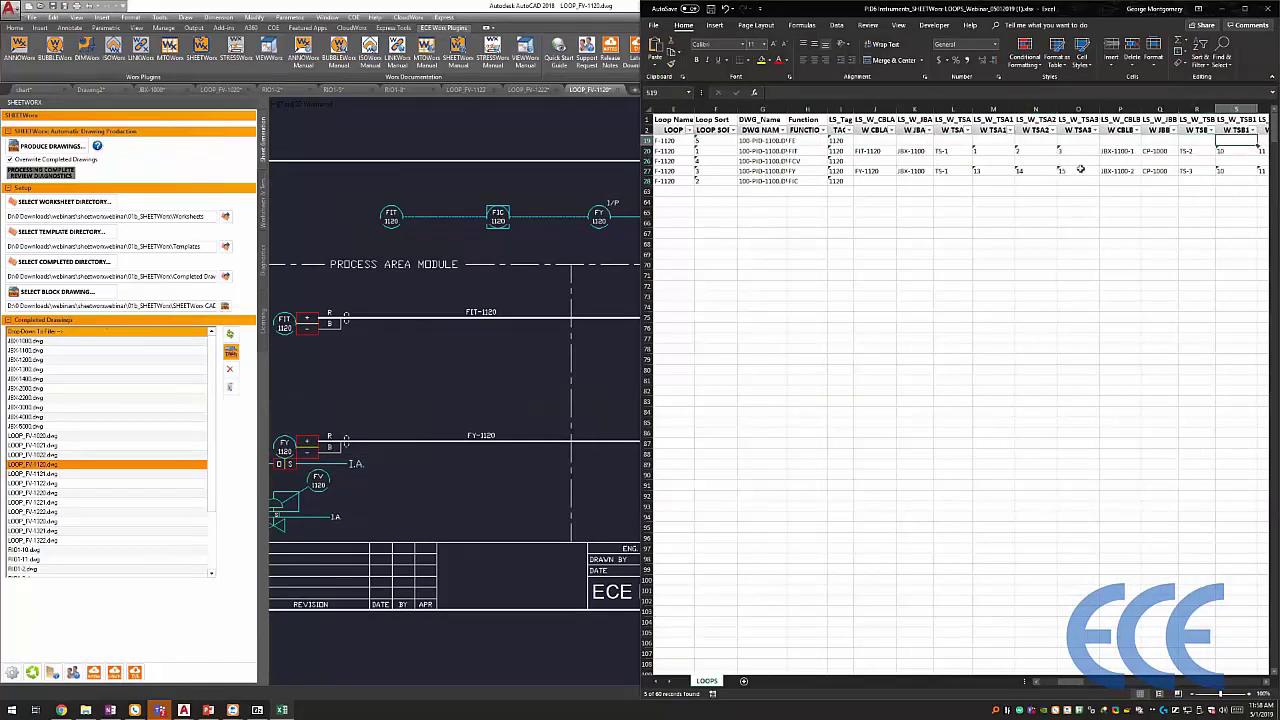
- Read on through the IO rack, slot and channel columns, and select the title block values from LOOP_DESC1 to LOOP_BYDT
{"action": "key", "text": "Right"}
{"action": "key", "text": "Right"}
{"action": "key", "text": "Right"}
{"action": "key", "text": "Right"}
{"action": "key", "text": "Right"}
{"action": "key", "text": "Right"}
{"action": "key", "text": "Right"}
{"action": "key", "text": "Right"}
{"action": "key", "text": "Right"}
{"action": "key", "text": "Right"}
{"action": "key", "text": "Right"}
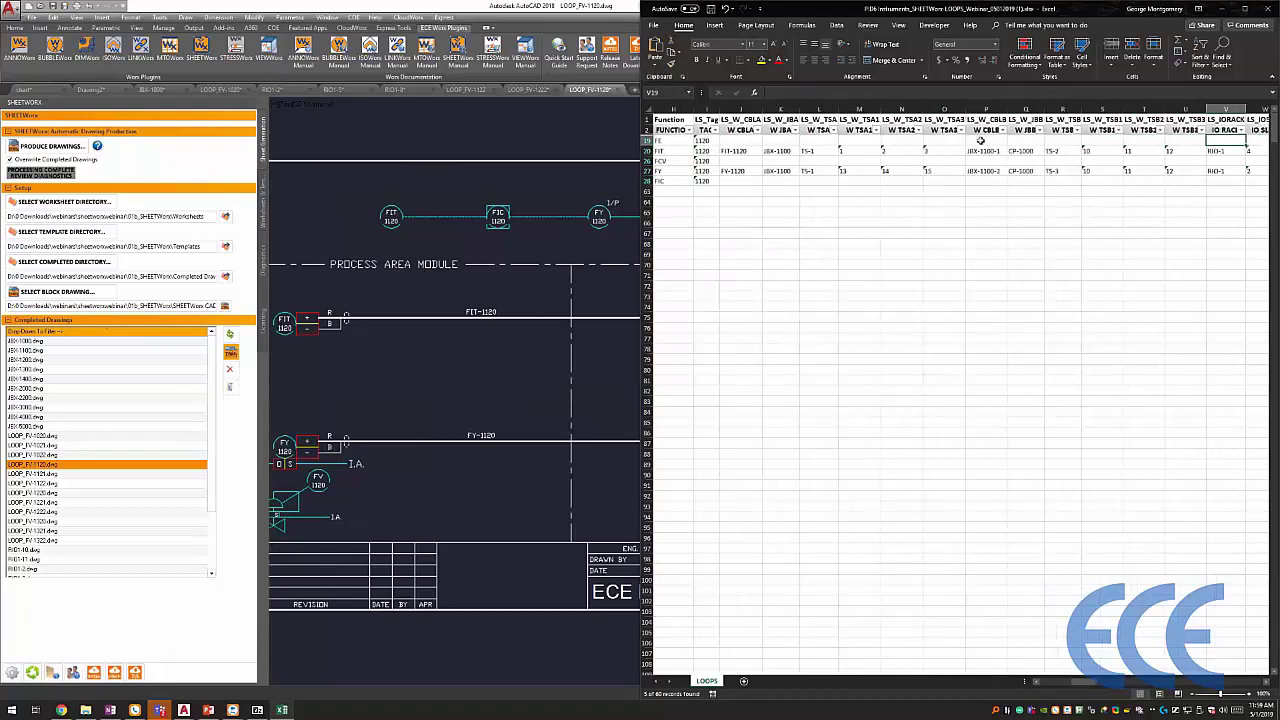
{"action": "key", "text": "Right"}
{"action": "key", "text": "Right"}
{"action": "key", "text": "Left"}
{"action": "left_click_drag", "start_coordinate": [980, 141], "coordinate": [1160, 181]}
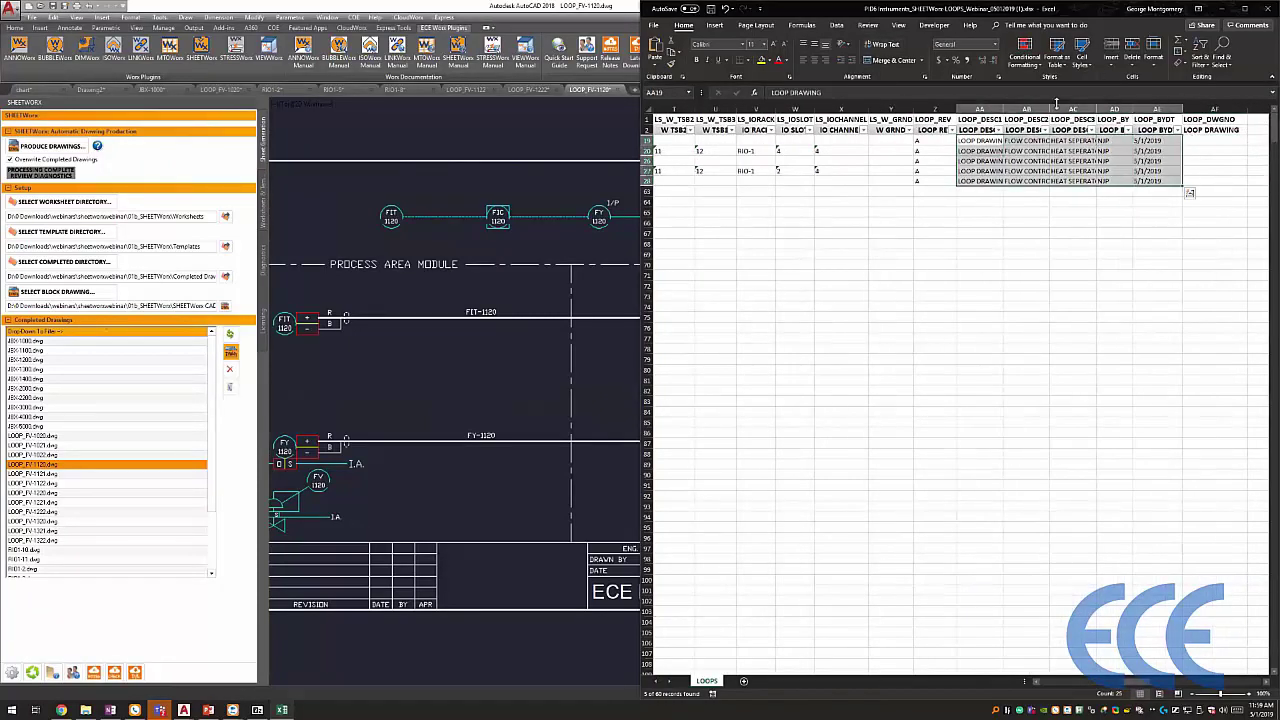
{"action": "left_click", "coordinate": [831, 165]}
{"action": "left_click", "coordinate": [848, 119]}
{"action": "key", "text": "ctrl+space"}
- Switch to AutoCAD, select the entire loop drawing and explode its blocks to expose the attribute tags
{"action": "left_click", "coordinate": [522, 314]}
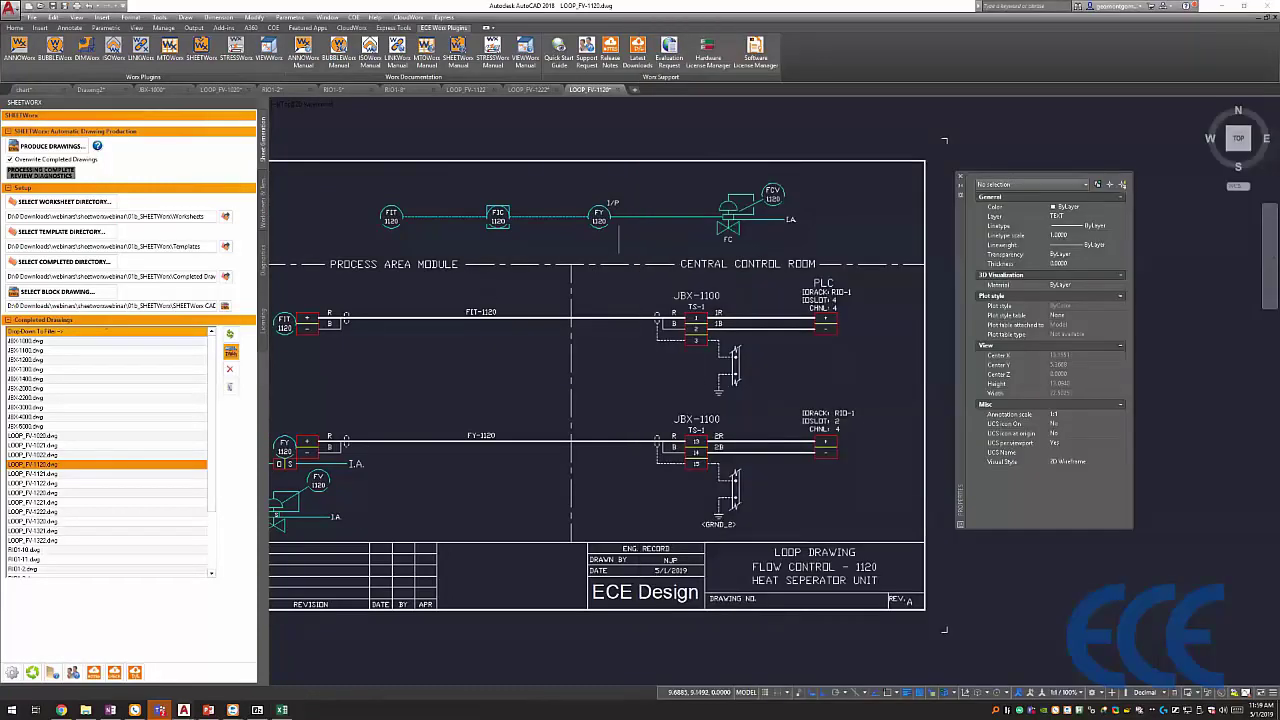
{"action": "scroll", "coordinate": [755, 363], "scroll_direction": "down", "scroll_amount": 4}
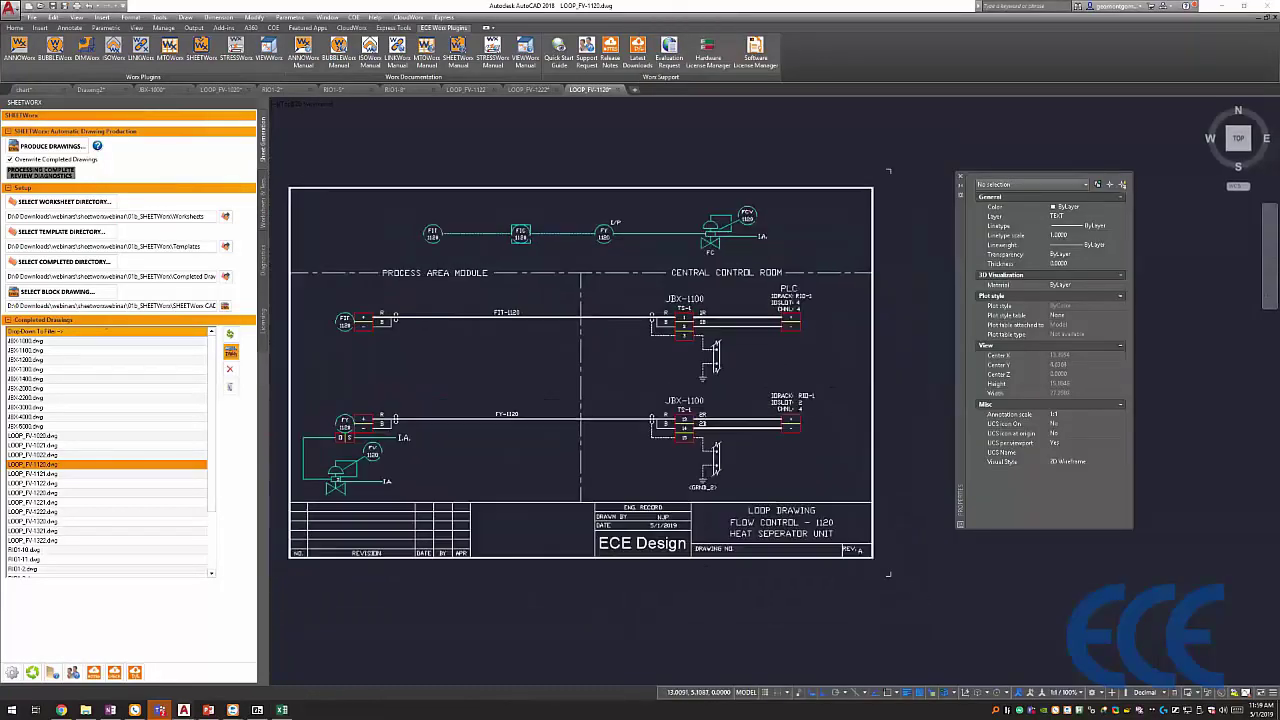
{"action": "left_click", "coordinate": [870, 543]}
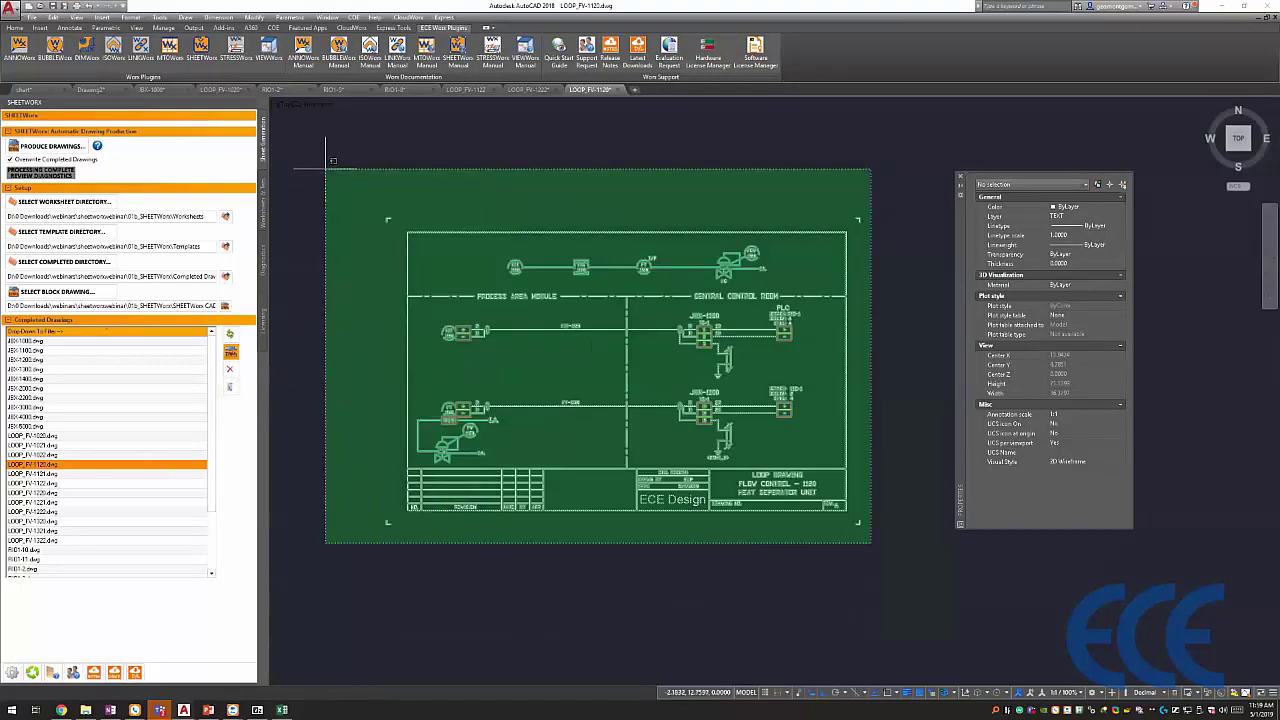
{"action": "left_click", "coordinate": [337, 178]}
{"action": "scroll", "coordinate": [589, 342], "scroll_direction": "down", "scroll_amount": 1}
{"action": "middle_click_drag", "start_coordinate": [589, 342], "coordinate": [595, 345]}
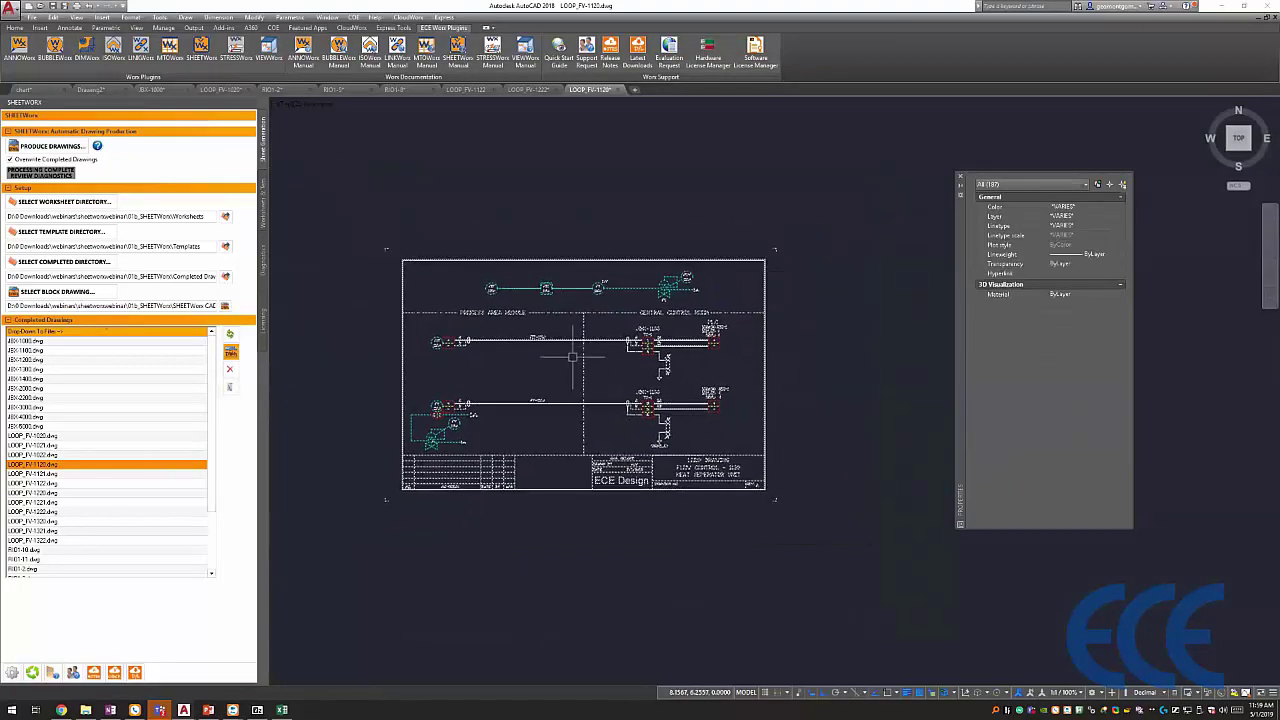
{"action": "type", "text": "co"}
{"action": "key", "text": "Return"}
{"action": "scroll", "coordinate": [572, 357], "scroll_direction": "up", "scroll_amount": 4}
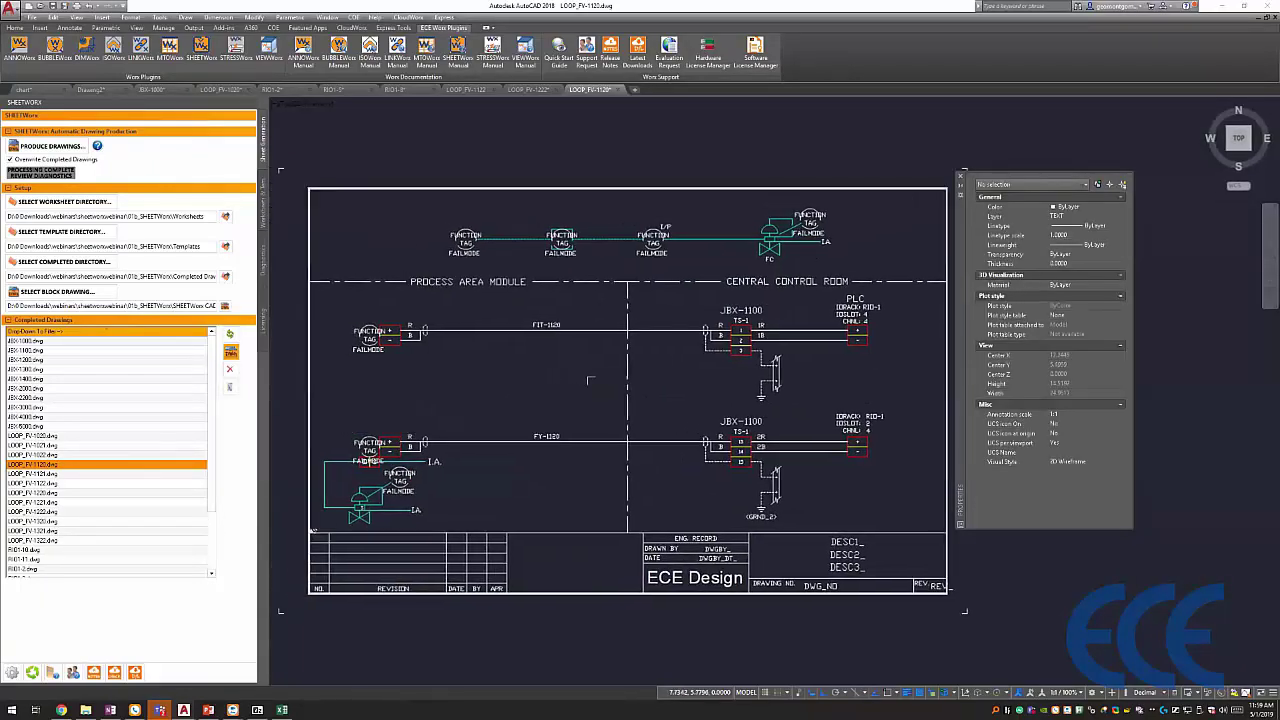
- Examine the exposed FUNCTION, TAG and FAILMODE attribute tags on the upper field instrument
{"action": "middle_click_drag", "start_coordinate": [595, 383], "coordinate": [587, 422]}
{"action": "left_click", "coordinate": [375, 372]}
{"action": "left_click", "coordinate": [420, 408]}
{"action": "left_click", "coordinate": [358, 371]}
{"action": "key", "text": "Escape"}
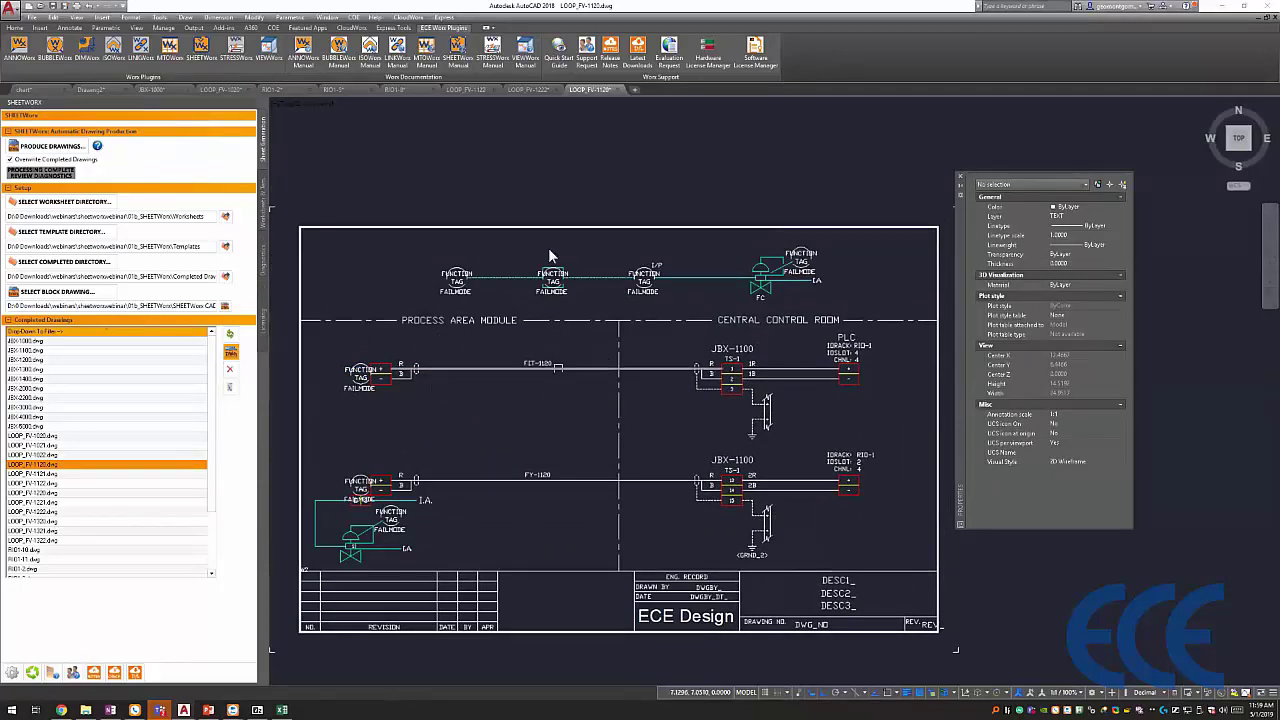
- Return to the Excel worksheet and compare the header names from LOOP_REV back to LS_IOSLOT with the attribute tags
{"action": "key", "text": "alt+Tab"}
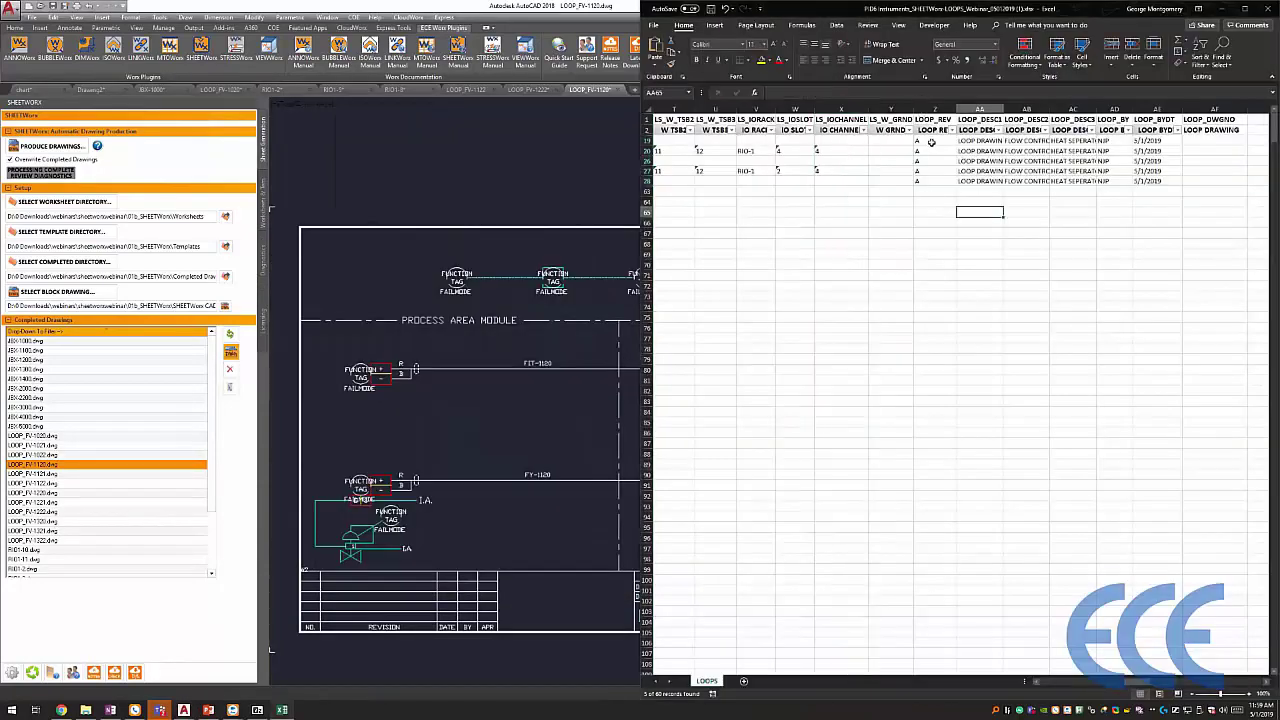
{"action": "left_click", "coordinate": [933, 128]}
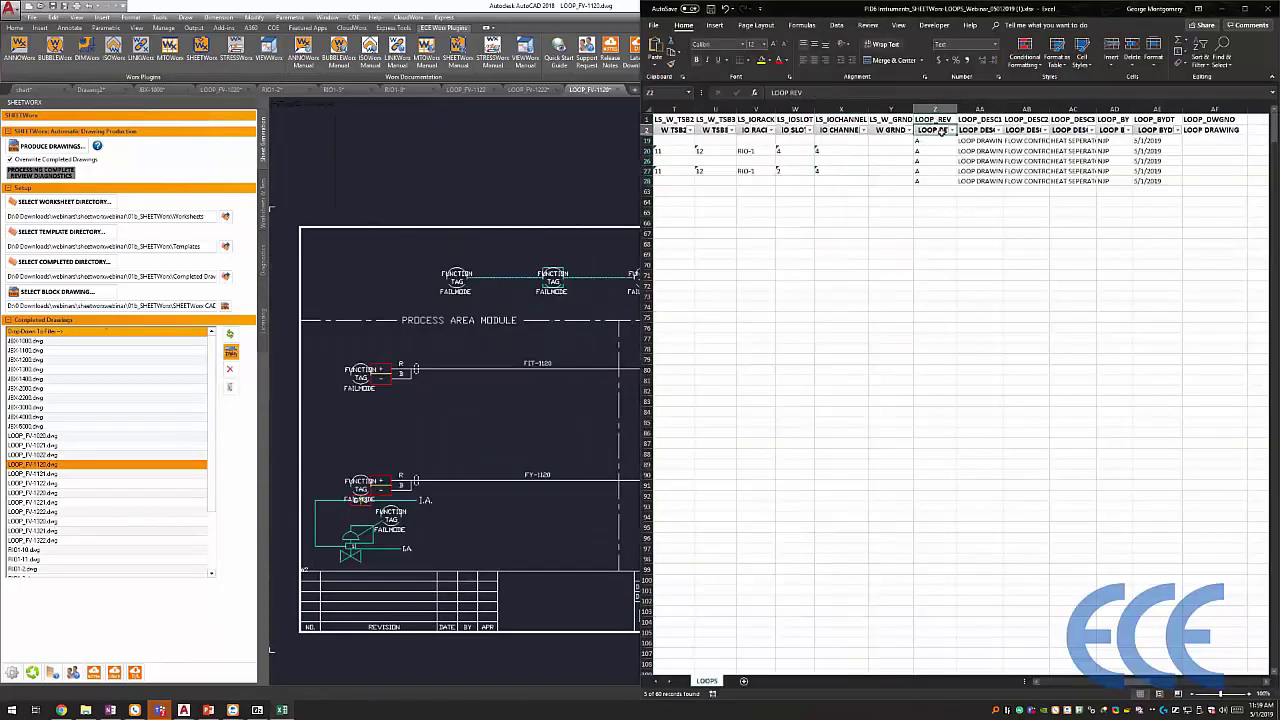
{"action": "key", "text": "Left"}
{"action": "key", "text": "Left"}
{"action": "key", "text": "Left"}
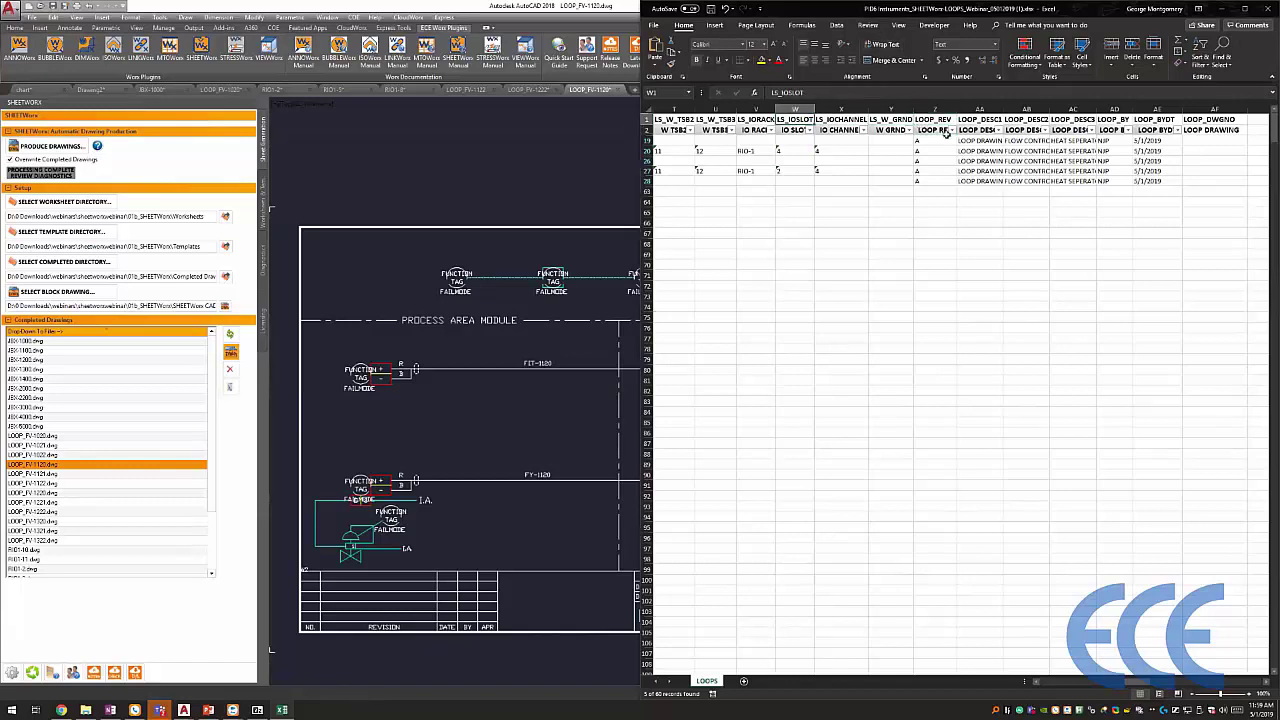
- Read the worksheet's first-row header names from the Function and LS_Tag columns through LS_W_CBLA, LS_W_JBA and LS_W_TSA
{"action": "key", "text": "ctrl+Left"}
{"action": "key", "text": "Right"}
{"action": "key", "text": "Right"}
{"action": "key", "text": "Right"}
{"action": "key", "text": "Right"}
{"action": "key", "text": "Right"}
{"action": "key", "text": "Right"}
{"action": "key", "text": "Right"}
{"action": "key", "text": "Right"}
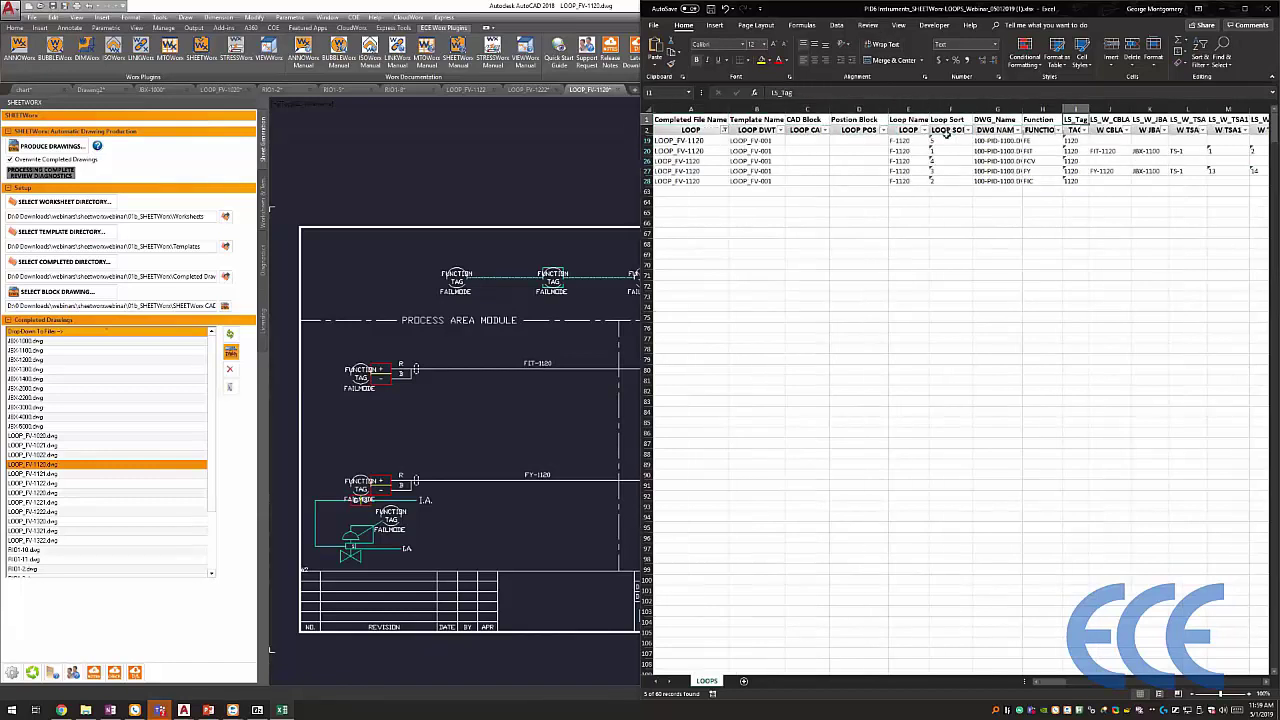
{"action": "key", "text": "Right"}
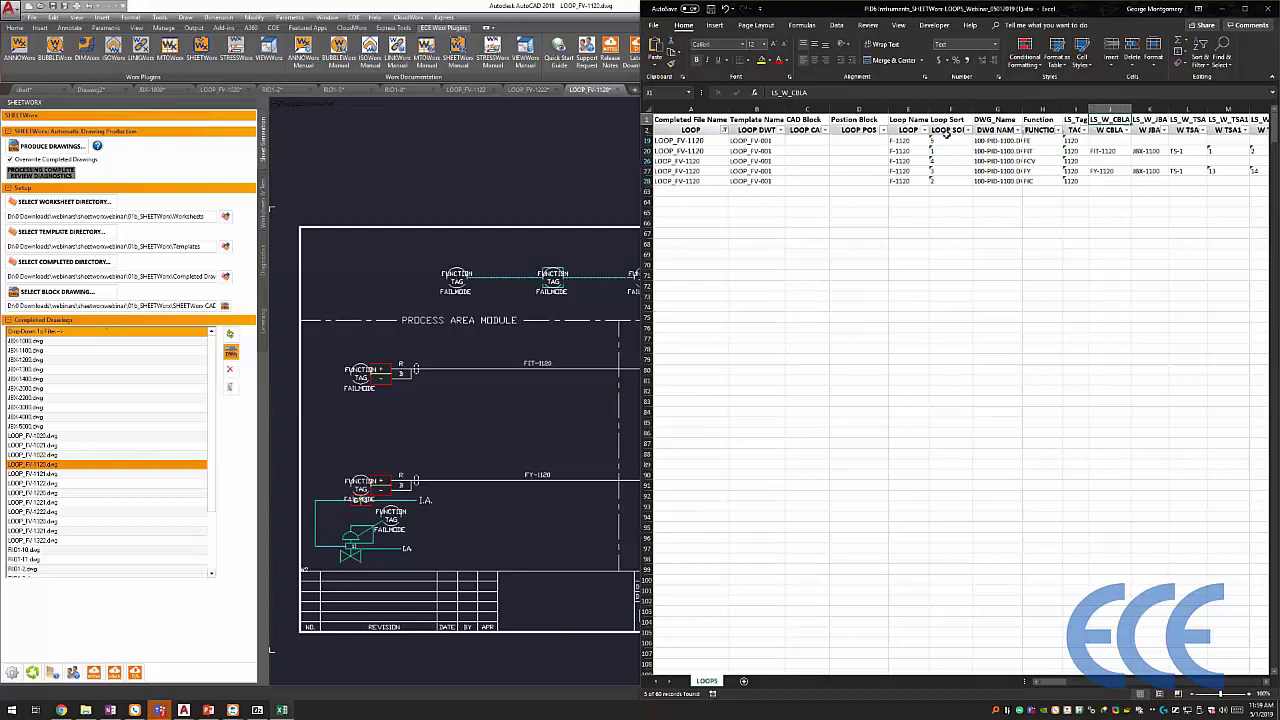
{"action": "key", "text": "Right"}
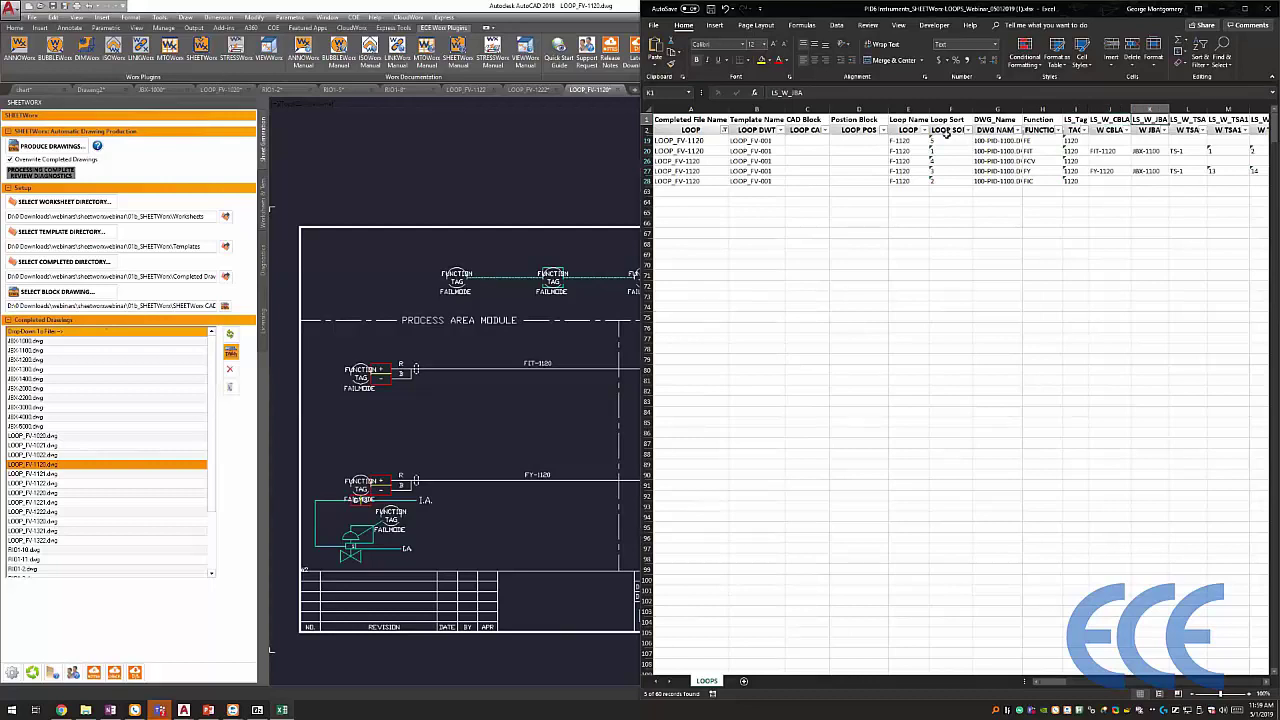
{"action": "key", "text": "Right"}
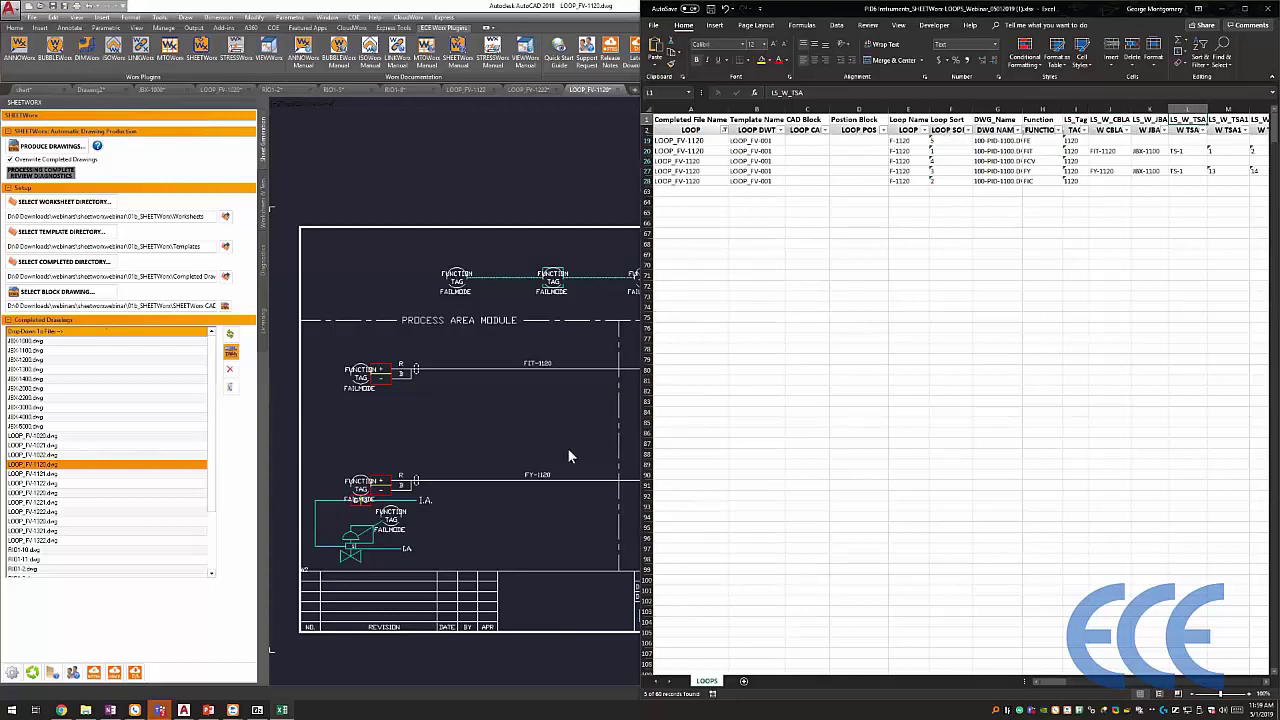
- Switch to AutoCAD, undo the explode of the loop drawing and bring the whole sheet back into view
{"action": "key", "text": "alt+Tab"}
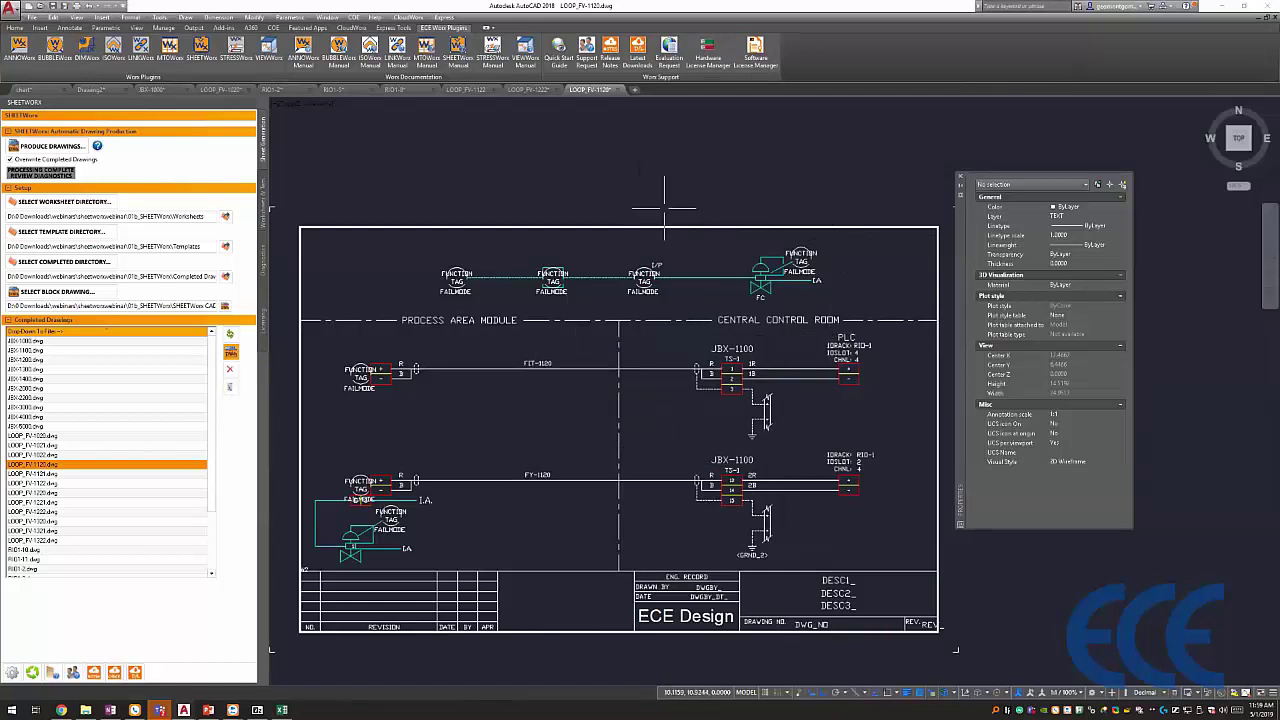
{"action": "scroll", "coordinate": [507, 390], "scroll_direction": "down", "scroll_amount": 4}
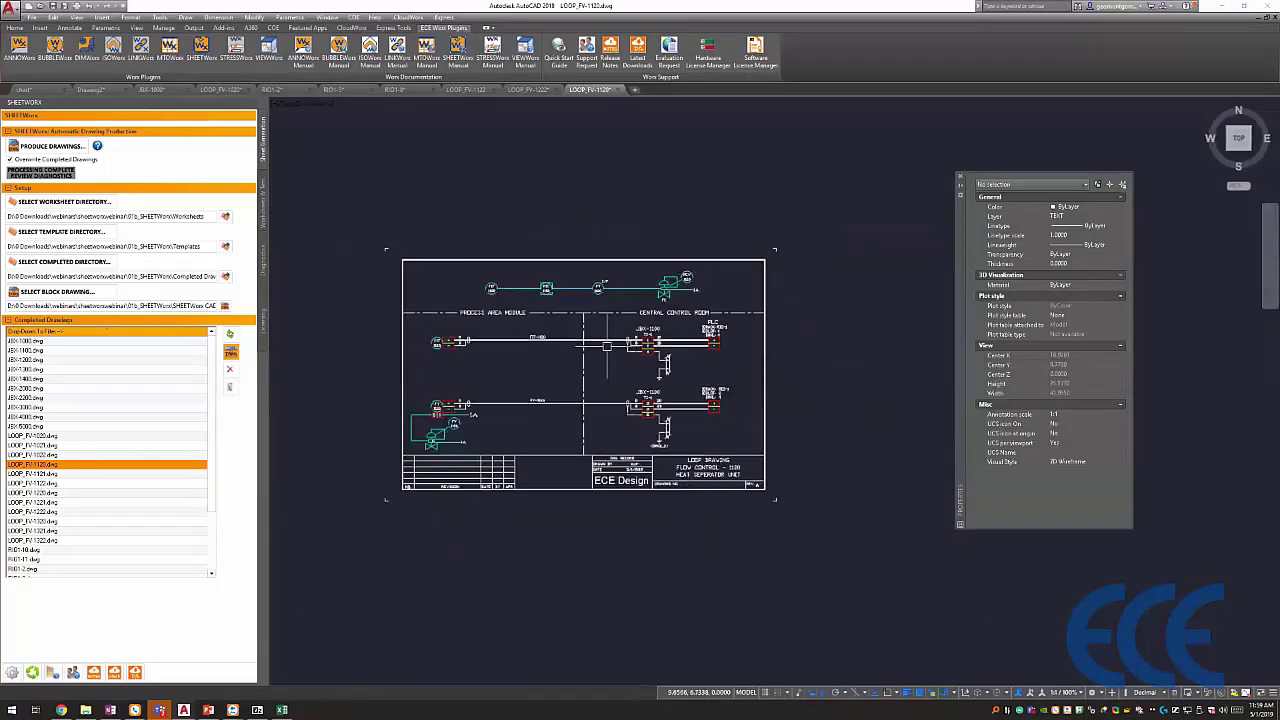
{"action": "scroll", "coordinate": [510, 358], "scroll_direction": "up", "scroll_amount": 3}
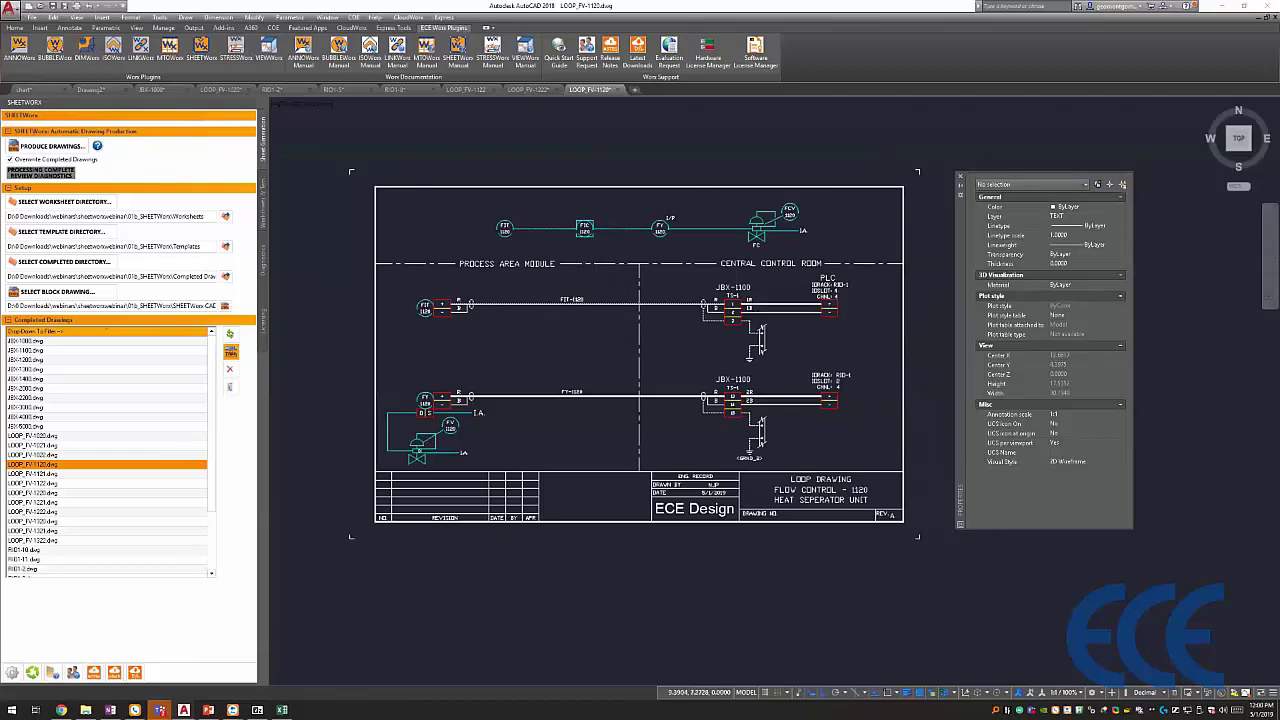
{"action": "mouse_move", "coordinate": [631, 374]}
{"action": "middle_mouse_down"}
{"action": "mouse_move", "coordinate": [631, 340]}
{"action": "mouse_move", "coordinate": [654, 383]}
{"action": "mouse_move", "coordinate": [612, 360]}
{"action": "middle_mouse_up"}
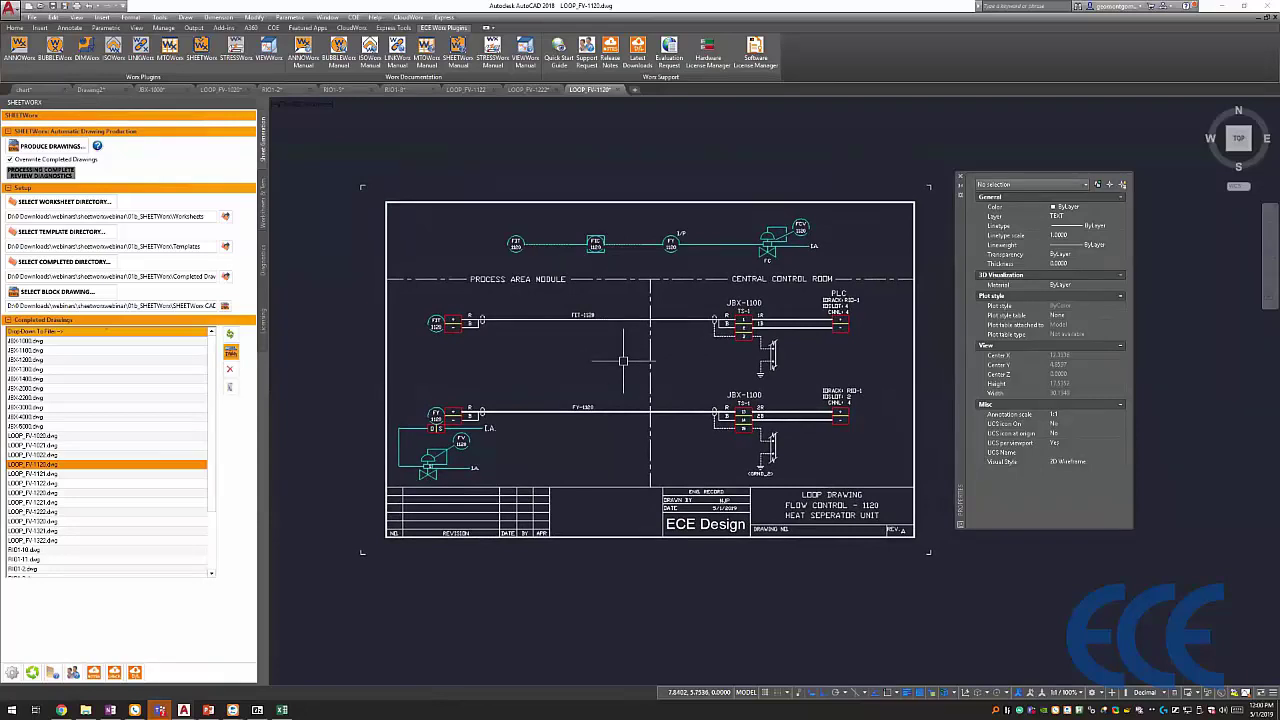
- Switch to Chrome, open the SOCKETWorx page with the SHEETWorx-IO Cards view, maximize the window and look through its rows
{"action": "left_click", "coordinate": [61, 710]}
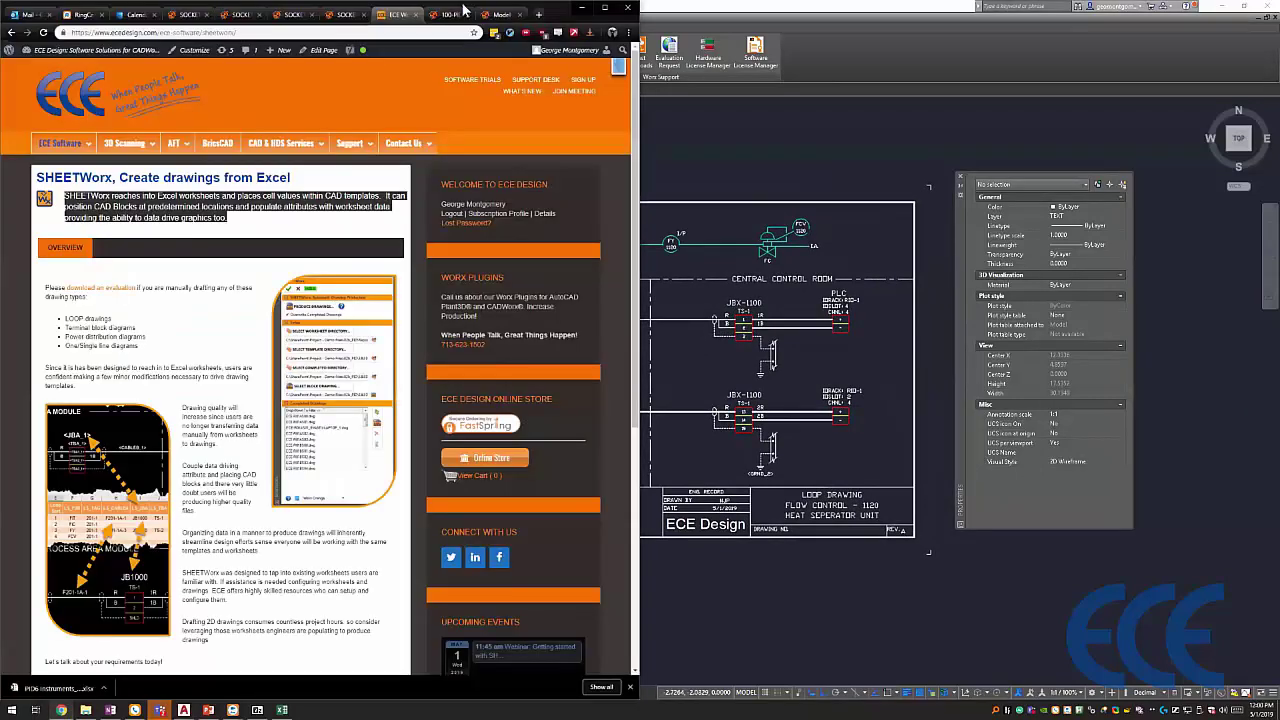
{"action": "left_click", "coordinate": [350, 16]}
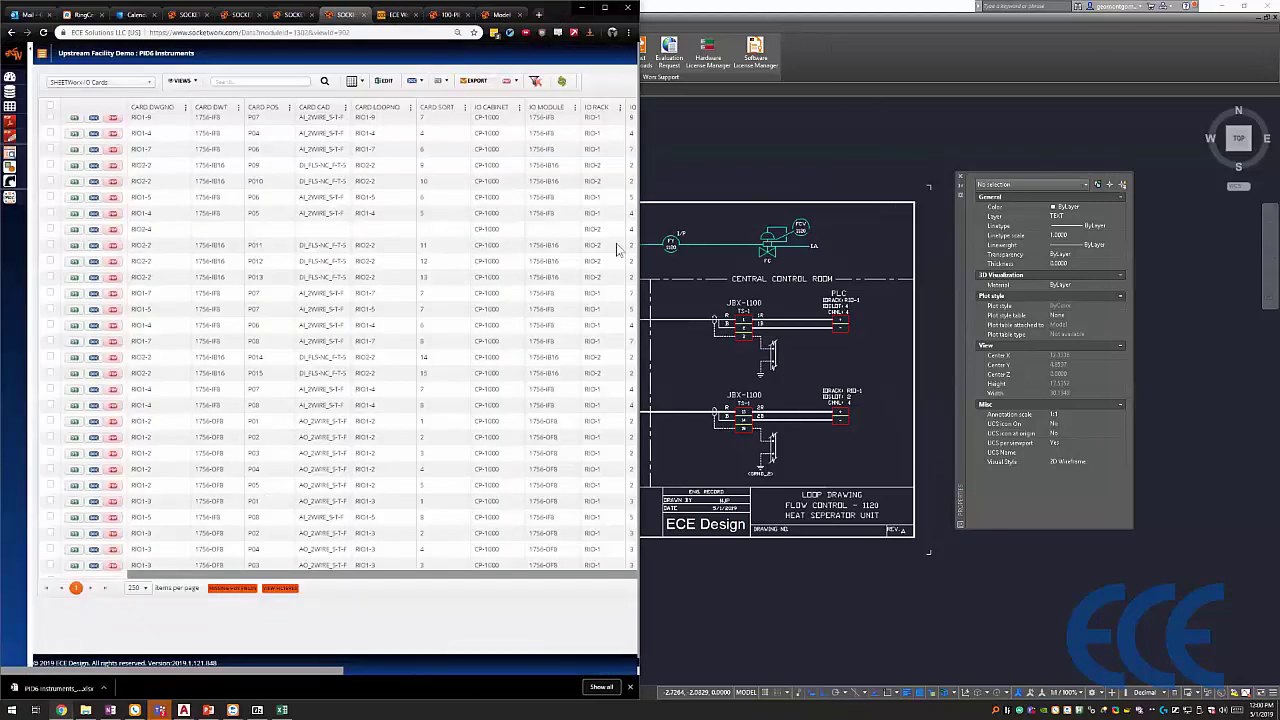
{"action": "key", "text": "super+Up"}
{"action": "scroll", "coordinate": [589, 232], "scroll_direction": "up", "scroll_amount": 3}
{"action": "scroll", "coordinate": [510, 108], "scroll_direction": "up", "scroll_amount": 5}
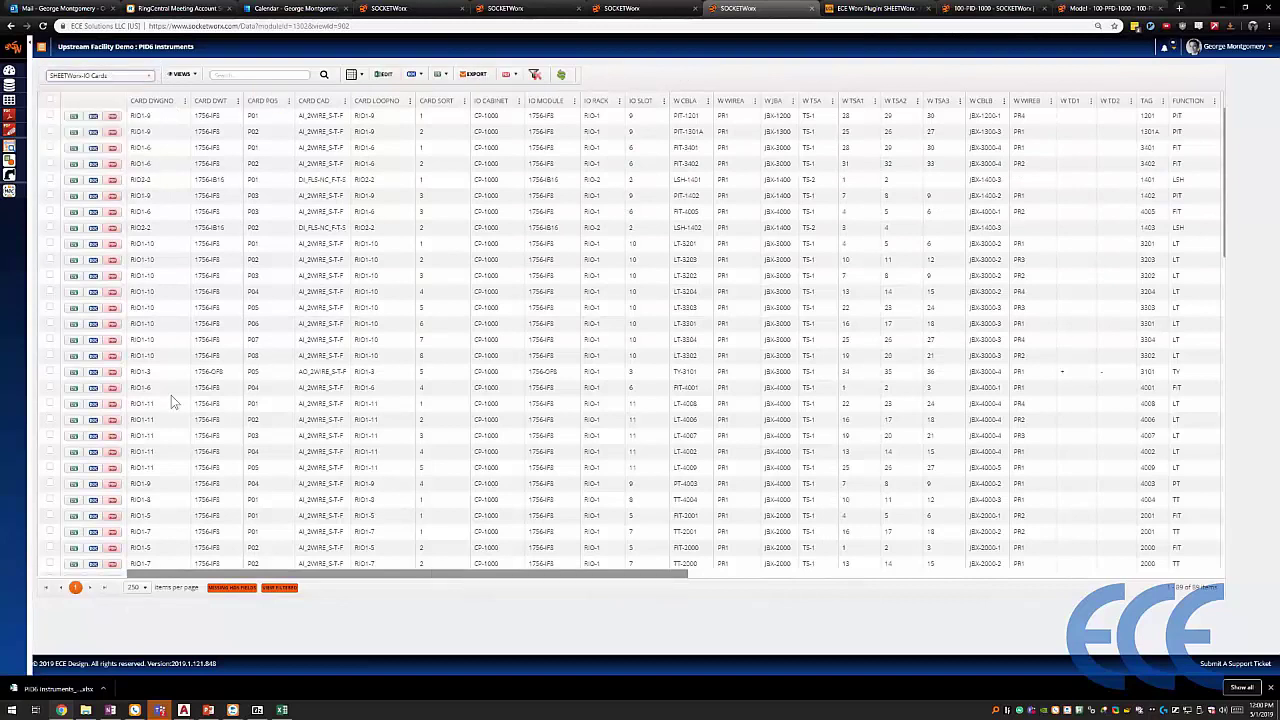
{"action": "scroll", "coordinate": [345, 575], "scroll_direction": "down", "scroll_amount": 1}
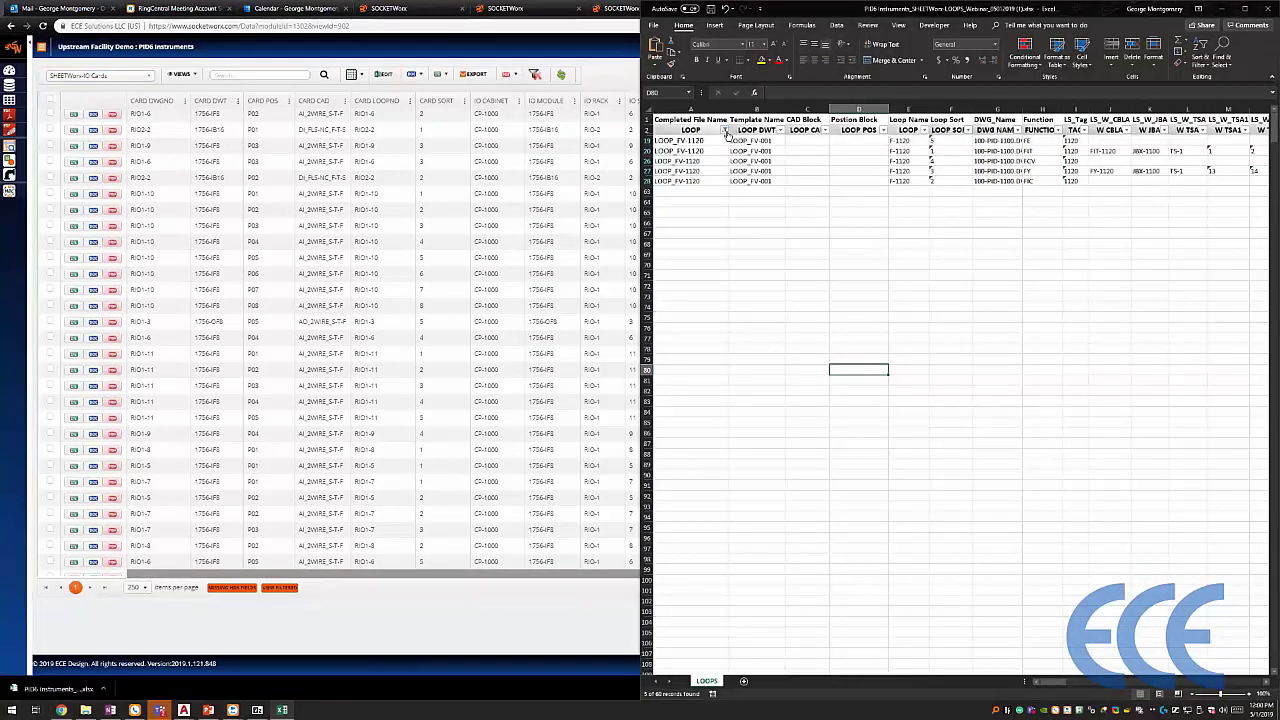
- Switch to Excel, clear the Completed File Name filter and return to the browser
{"action": "left_click", "coordinate": [726, 131]}
{"action": "left_click", "coordinate": [660, 178]}
{"action": "left_click", "coordinate": [477, 96]}
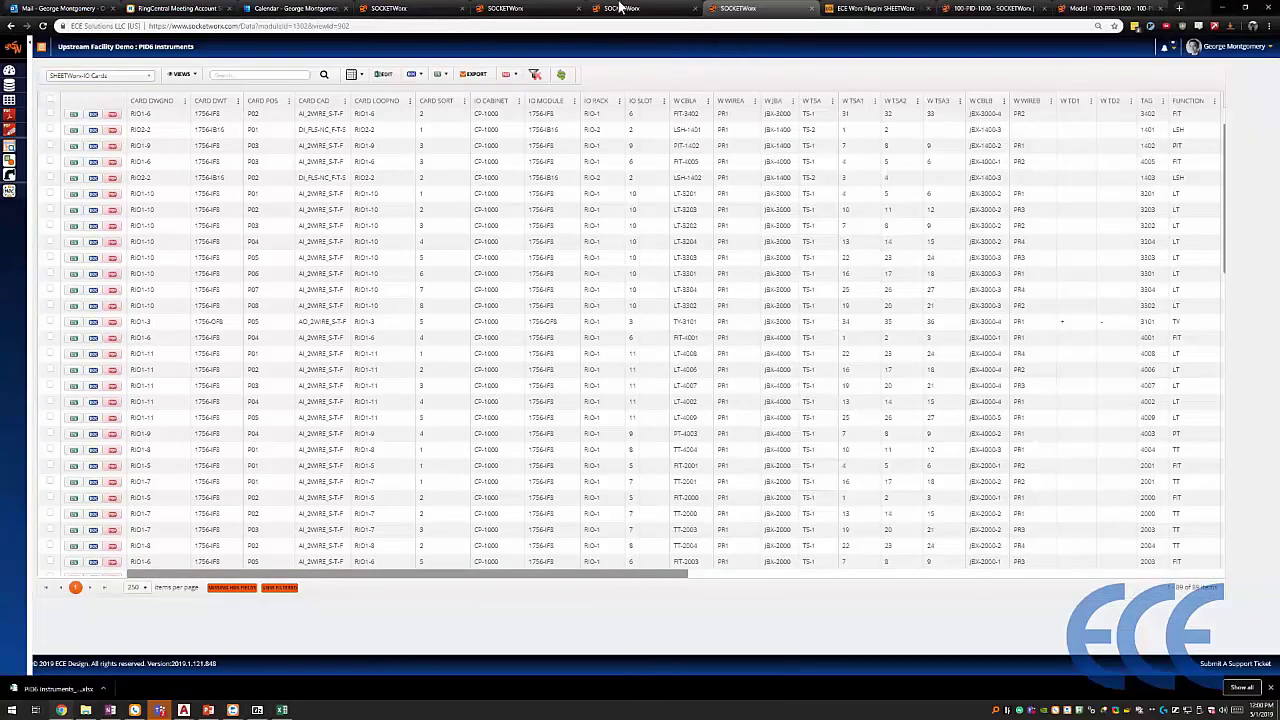
- Open the SHEETWorx-LOOPS_Webinar view in SOCKETWorx and compare its rows side by side with the Excel worksheet
{"action": "left_click", "coordinate": [615, 7]}
{"action": "left_click", "coordinate": [548, 8]}
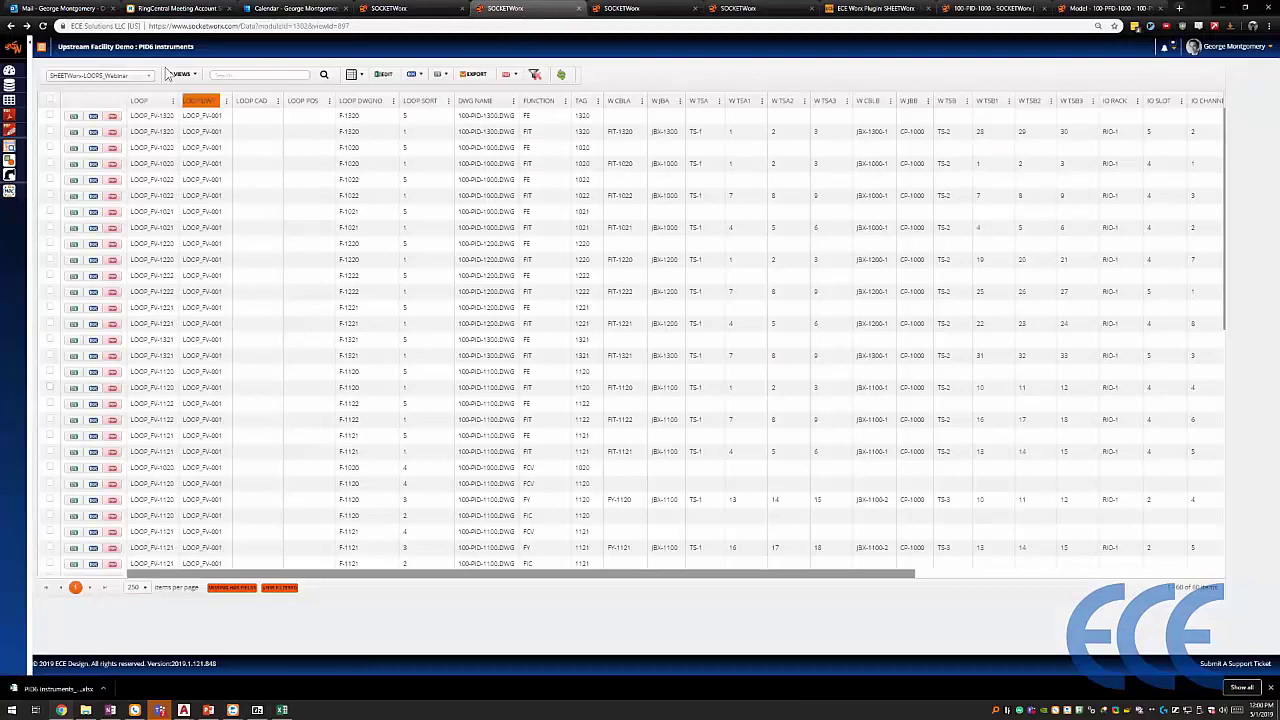
{"action": "key", "text": "super+Left"}
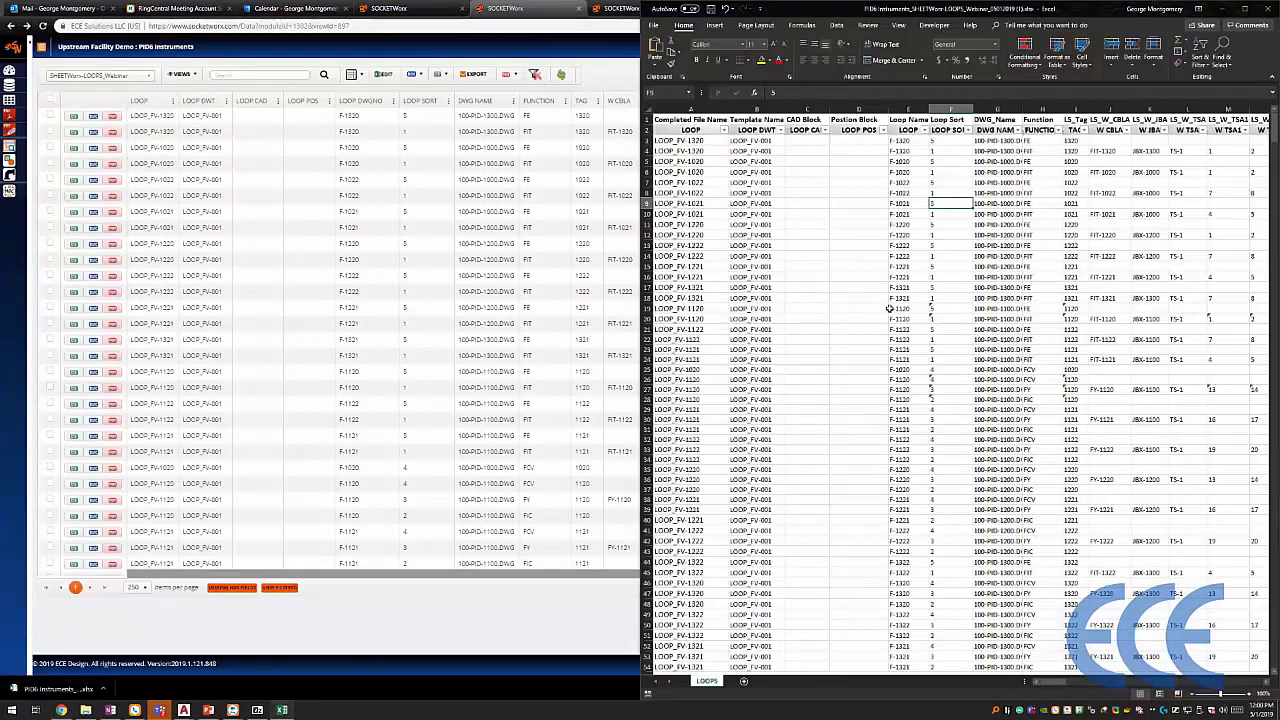
{"action": "left_click", "coordinate": [1000, 224]}
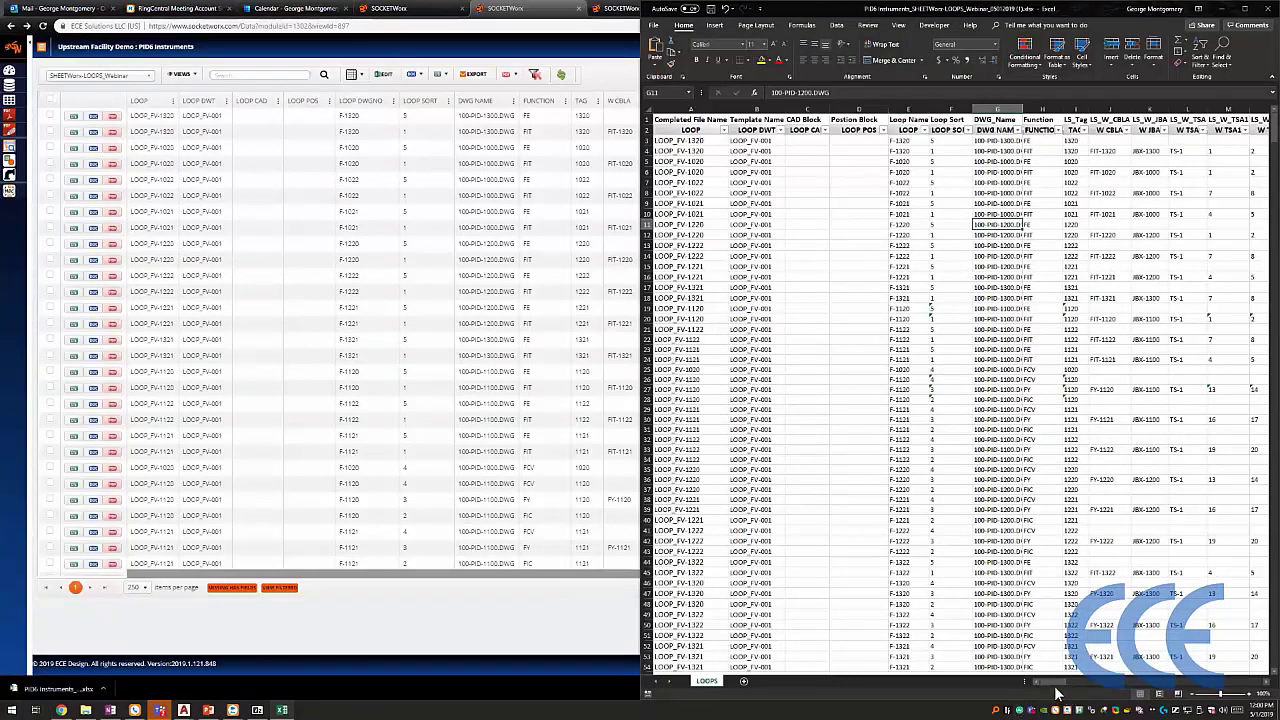
- Maximize the browser, look through the loop rows and open the SHEETWorx-LOOPS_Webinar view in the spreadsheet editor
{"action": "left_click", "coordinate": [556, 631]}
{"action": "key", "text": "super+Up"}
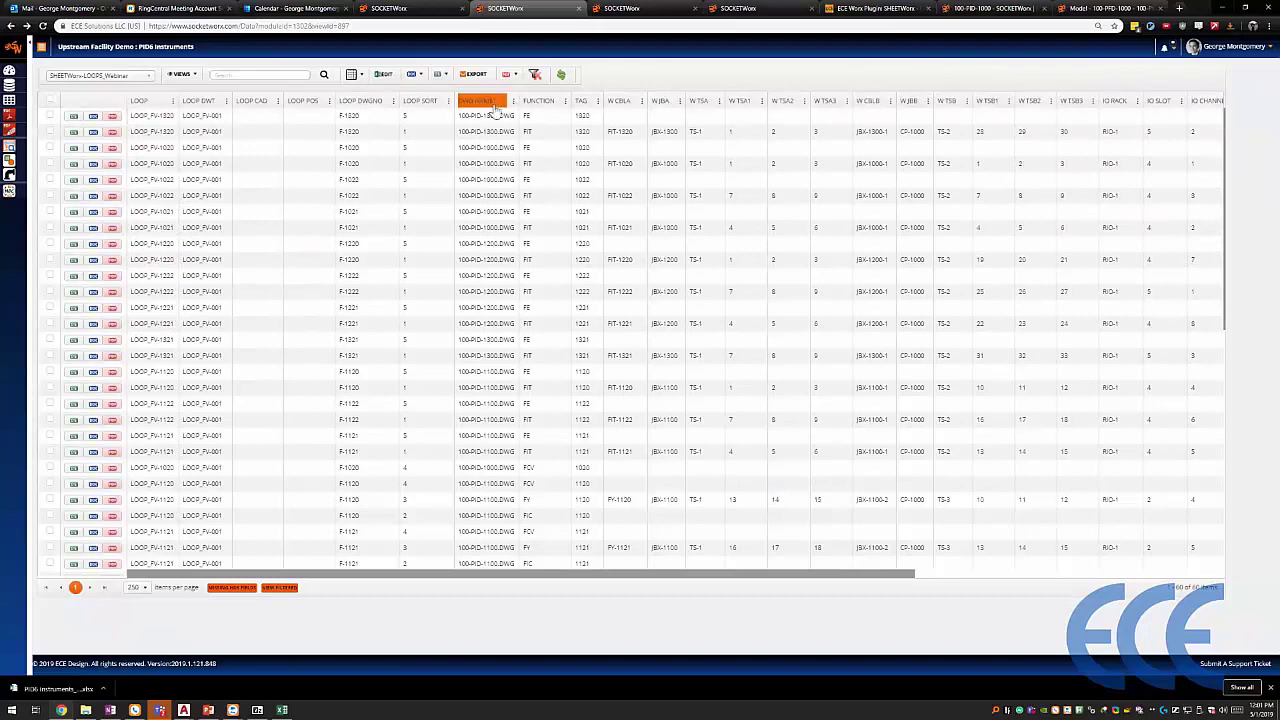
{"action": "scroll", "coordinate": [513, 410], "scroll_direction": "down", "scroll_amount": 3}
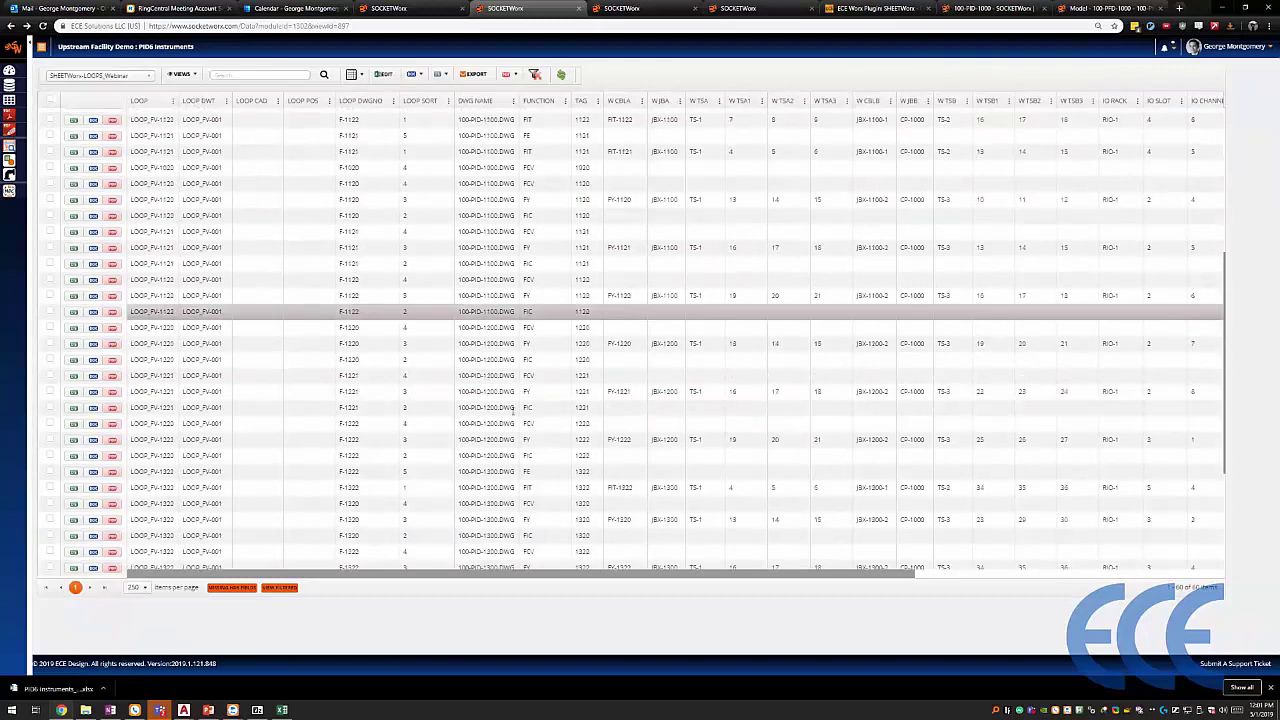
{"action": "scroll", "coordinate": [175, 402], "scroll_direction": "up", "scroll_amount": 2}
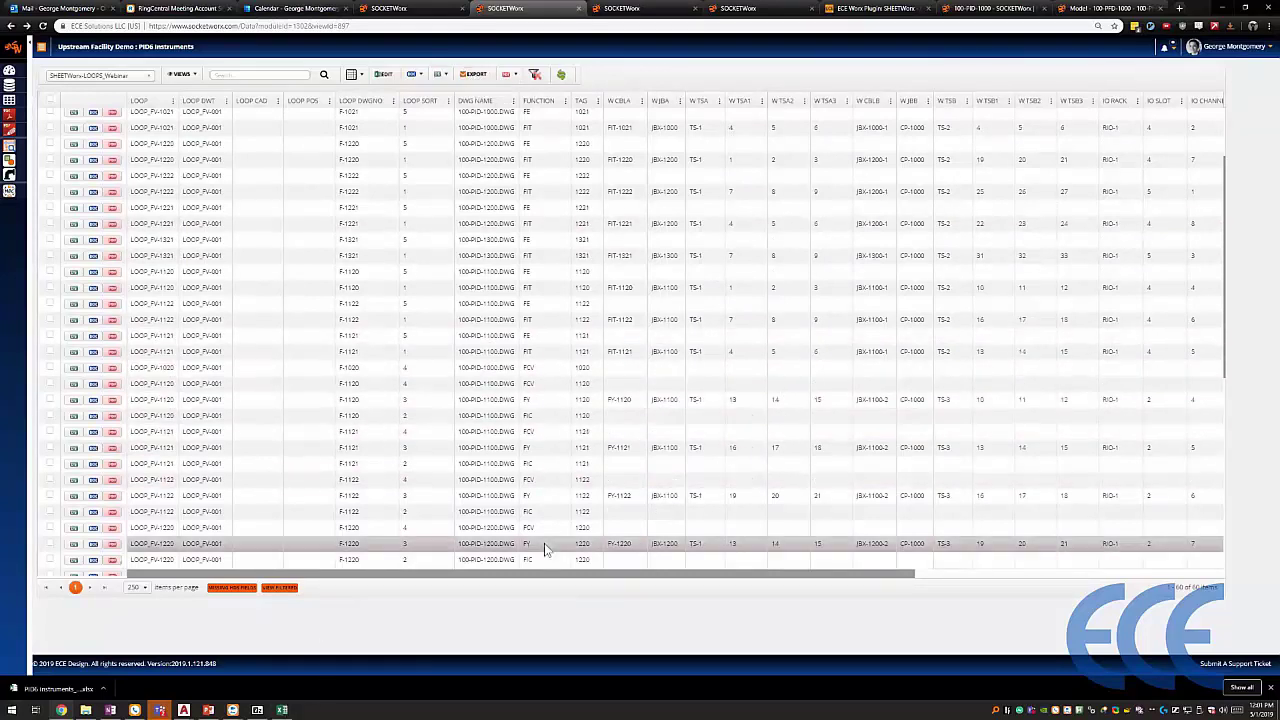
{"action": "left_click", "coordinate": [383, 74]}
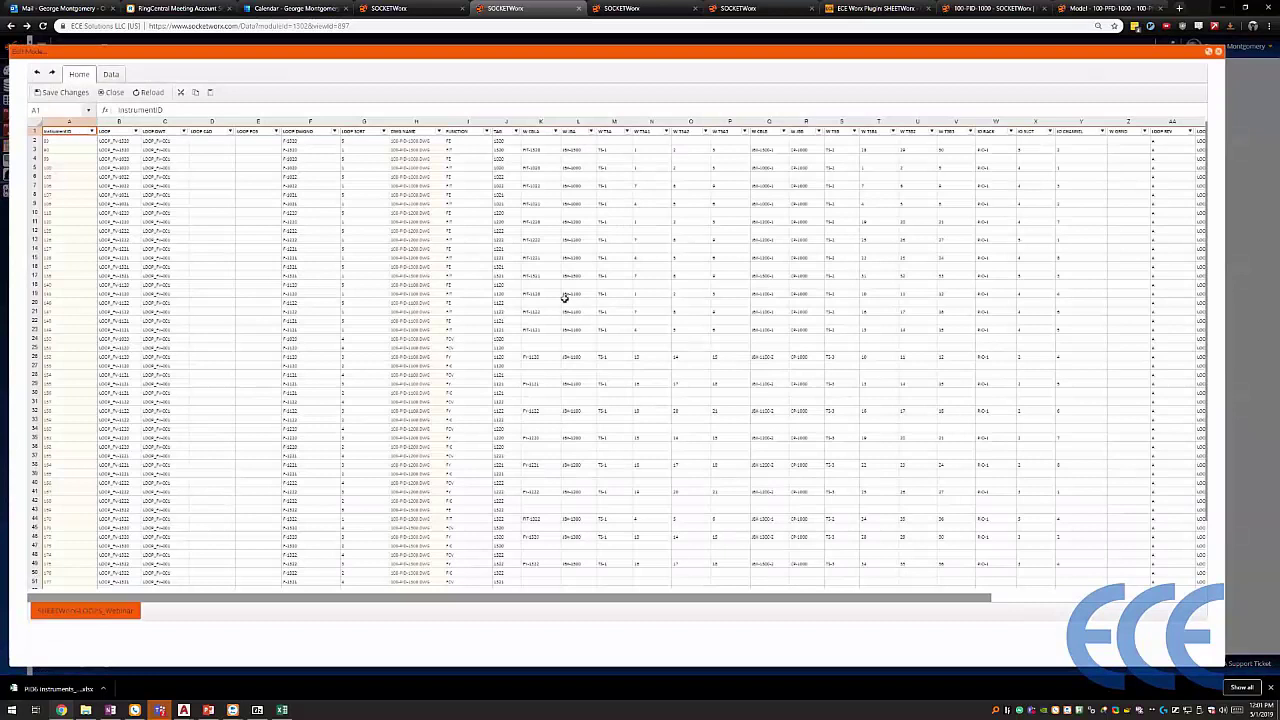
- Try to change the W CBLA value in cell K26 to FY-11XX and close the spreadsheet editor without saving
{"action": "left_click", "coordinate": [600, 319]}
{"action": "left_click", "coordinate": [541, 364]}
{"action": "left_click", "coordinate": [547, 357]}
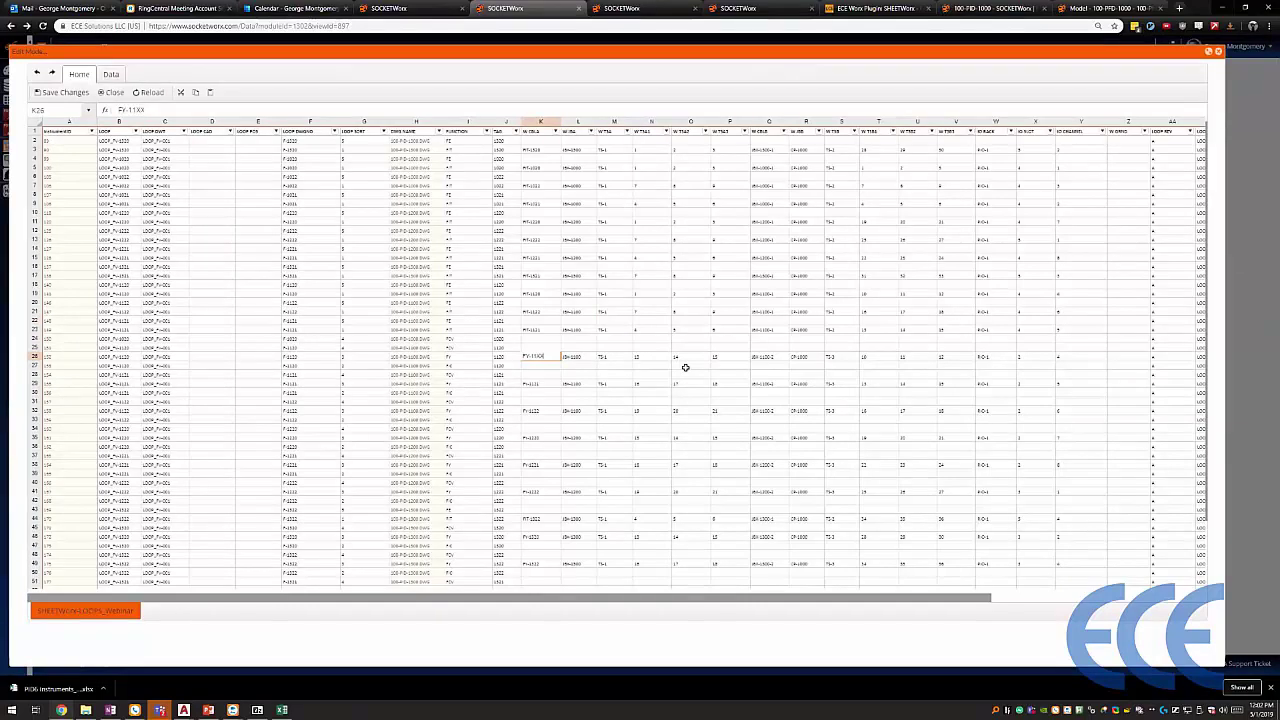
{"action": "key", "text": "Tab"}
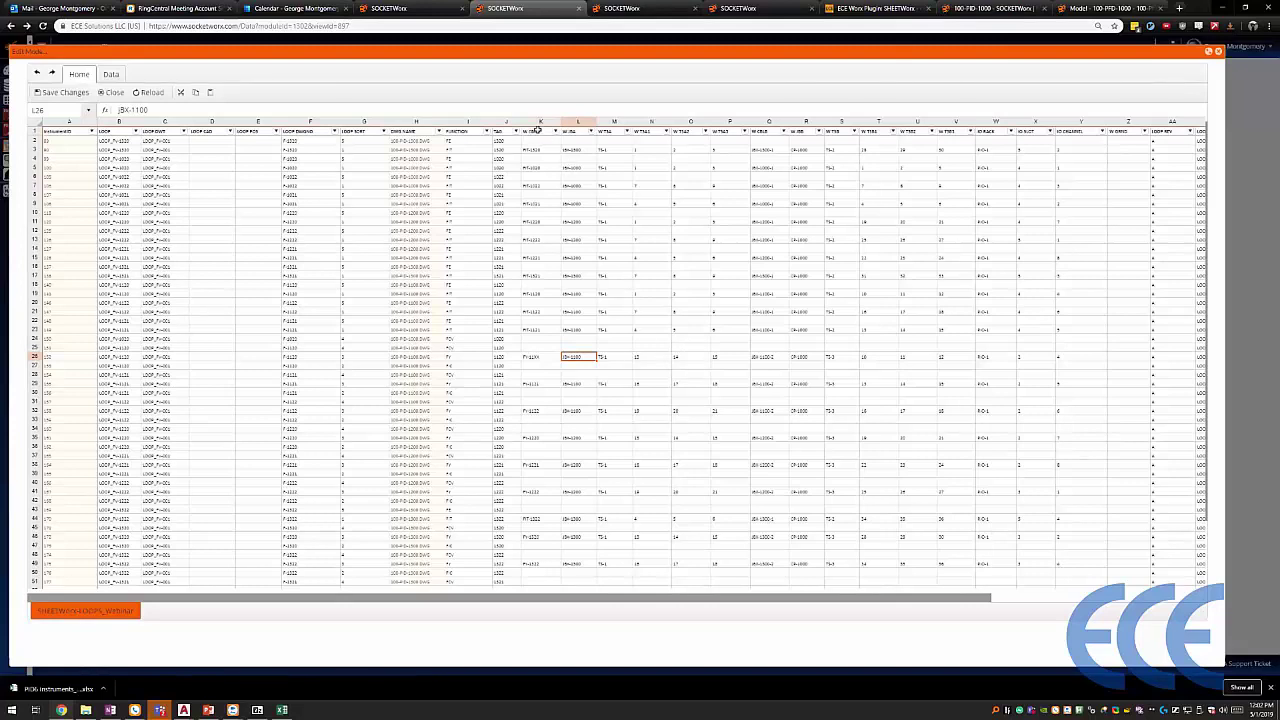
{"action": "left_click", "coordinate": [764, 293]}
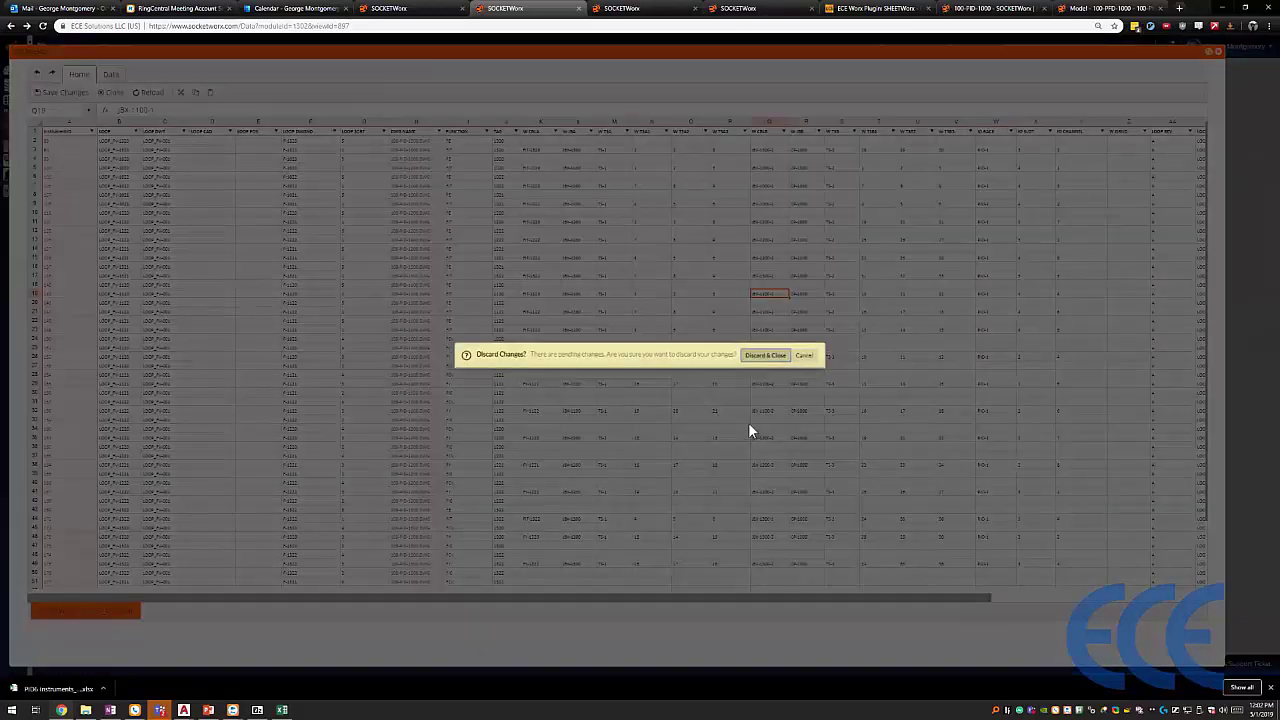
{"action": "left_click", "coordinate": [765, 355]}
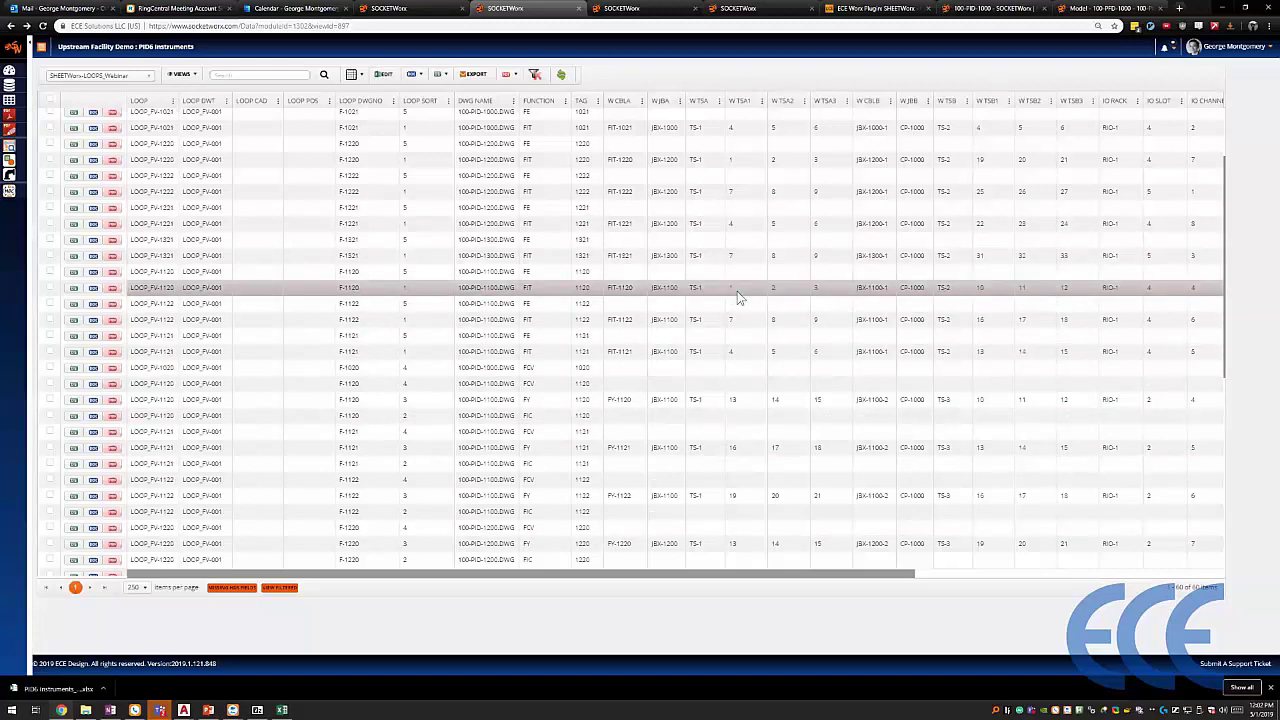
- Export the SHEETWorx-LOOPS_Webinar view as an e-mailed report without additional recipients
{"action": "left_click", "coordinate": [468, 76]}
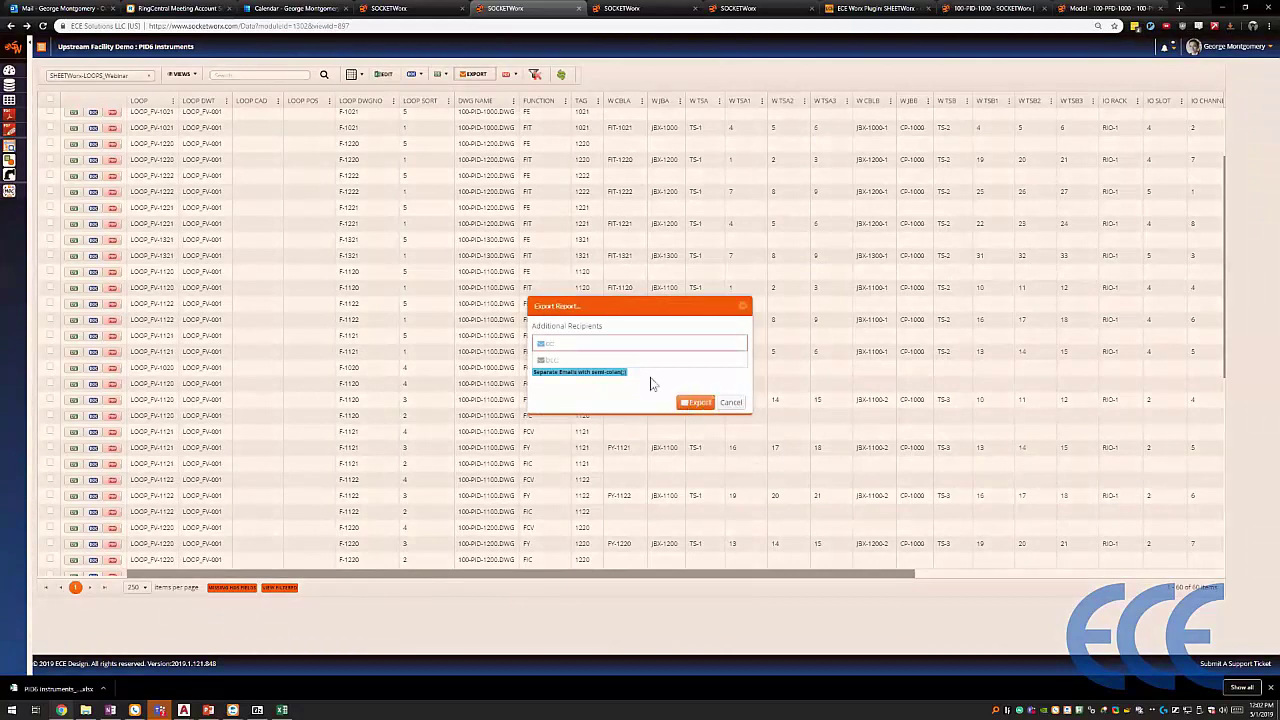
{"action": "left_click", "coordinate": [695, 402]}
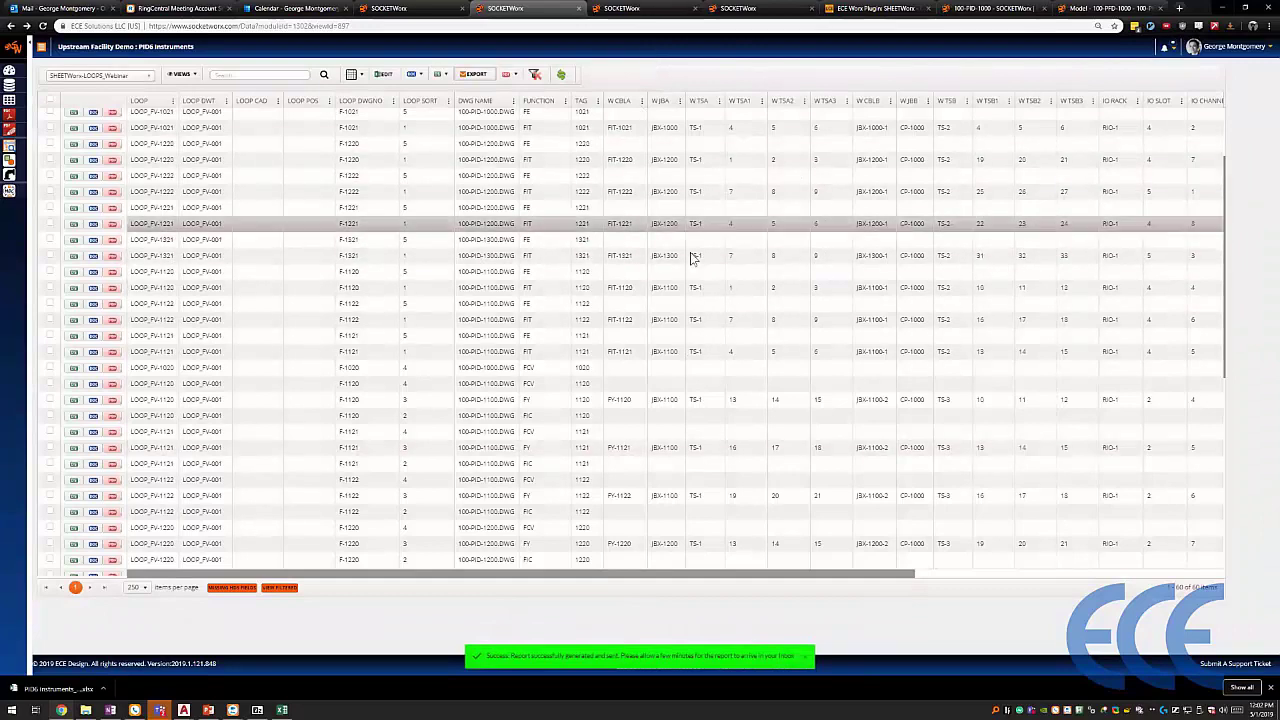
- Open the 100-PID-1100 PDF linked to the loop F-1120 FIT row and examine its instrument properties and available views
{"action": "scroll", "coordinate": [700, 245], "scroll_direction": "up", "scroll_amount": 2}
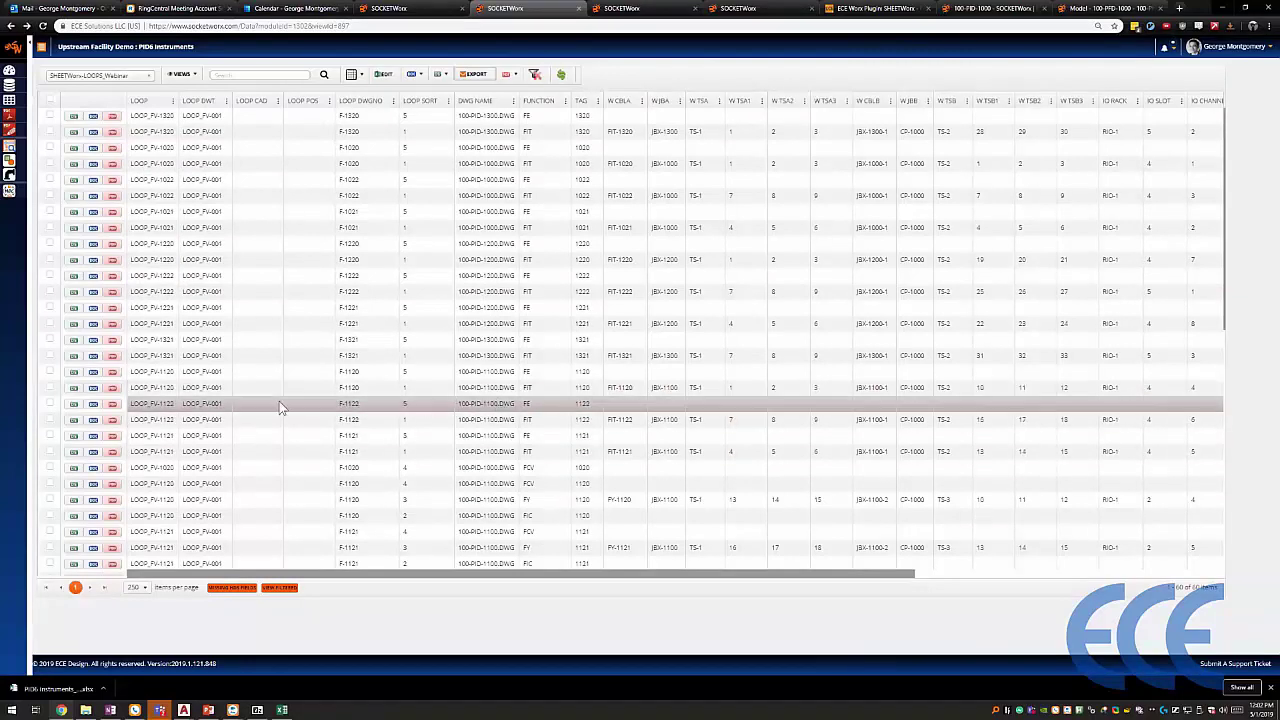
{"action": "left_click", "coordinate": [113, 392]}
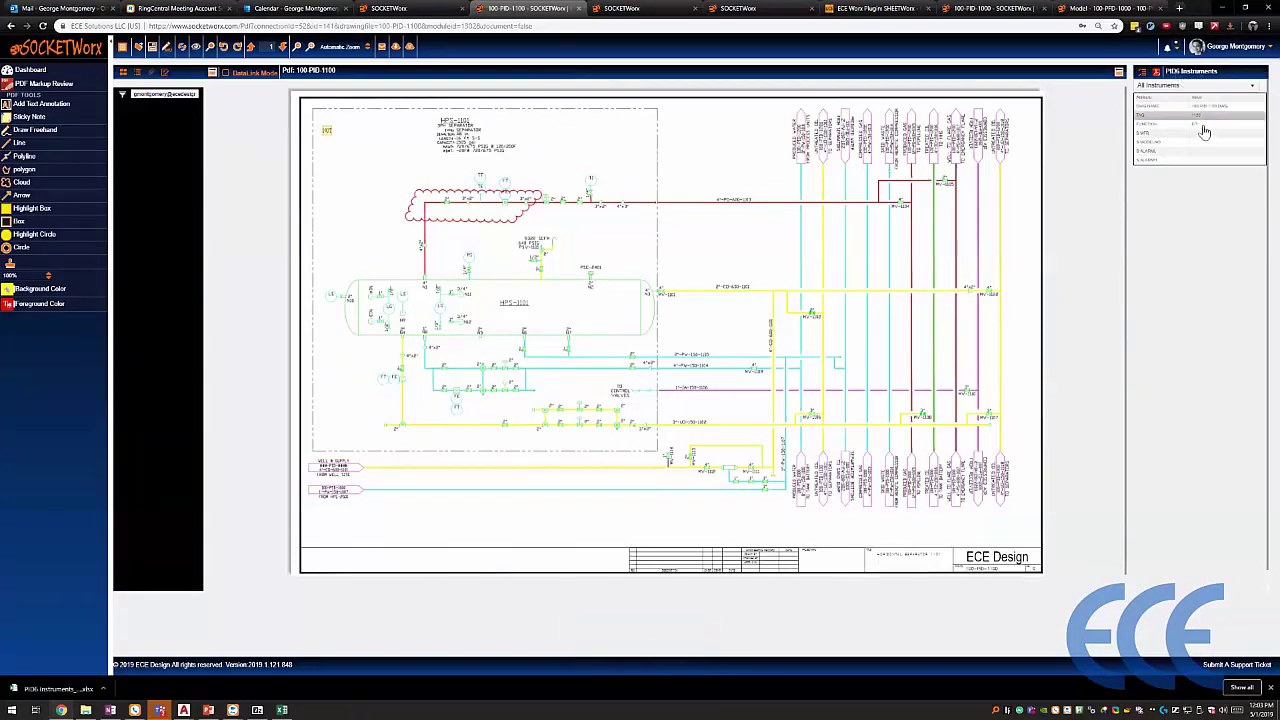
{"action": "double_click", "coordinate": [1215, 117]}
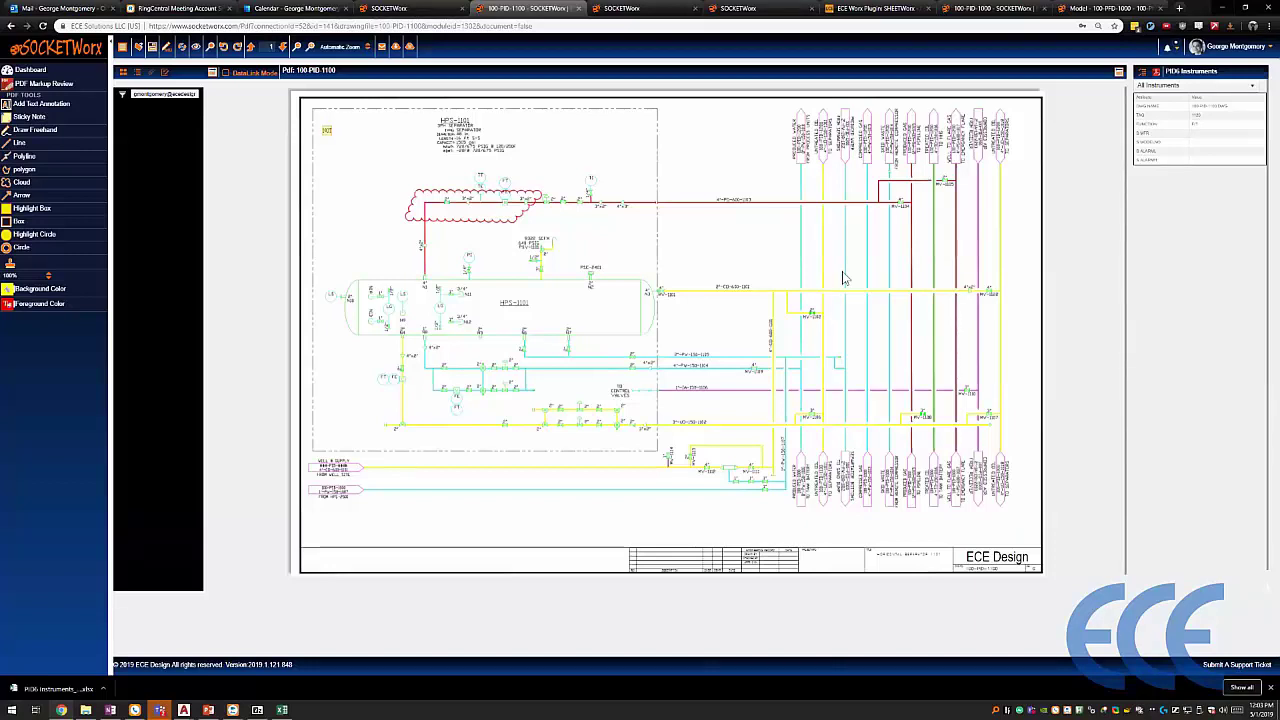
{"action": "left_click", "coordinate": [1232, 87]}
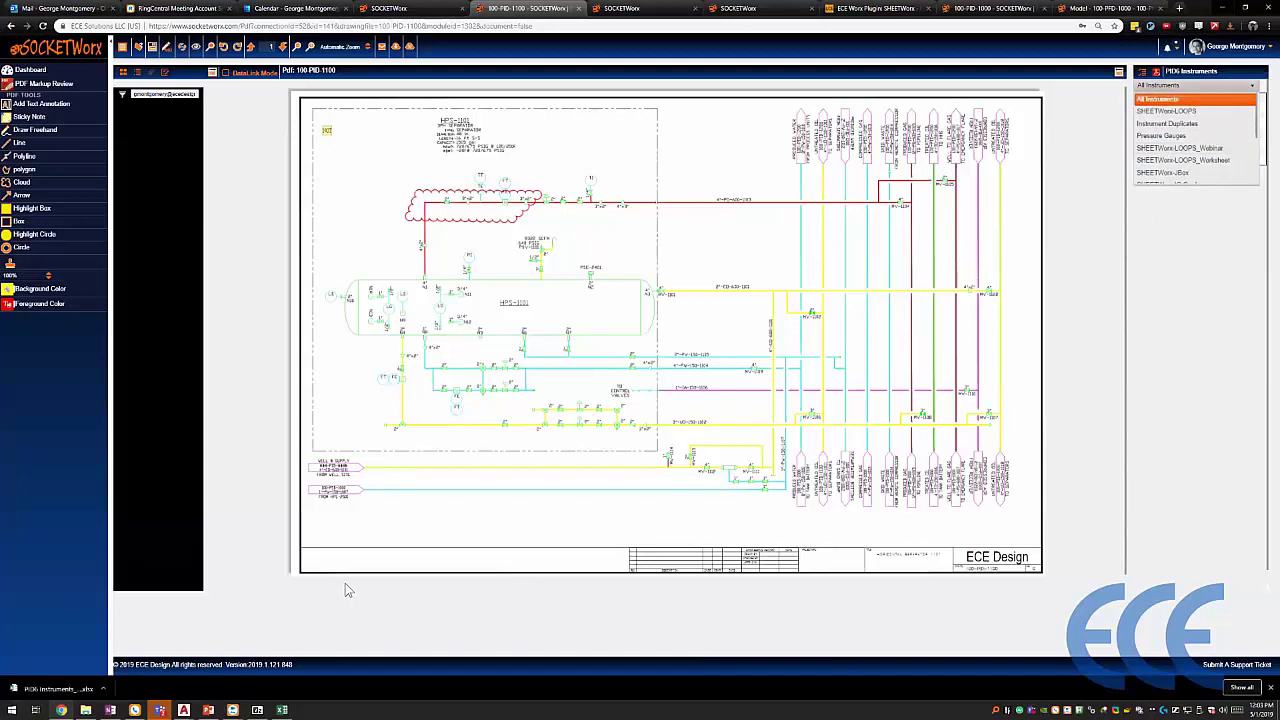
- Switch to AutoCAD and inspect the generated LOOP_FV-1120 loop drawing
{"action": "left_click", "coordinate": [207, 710]}
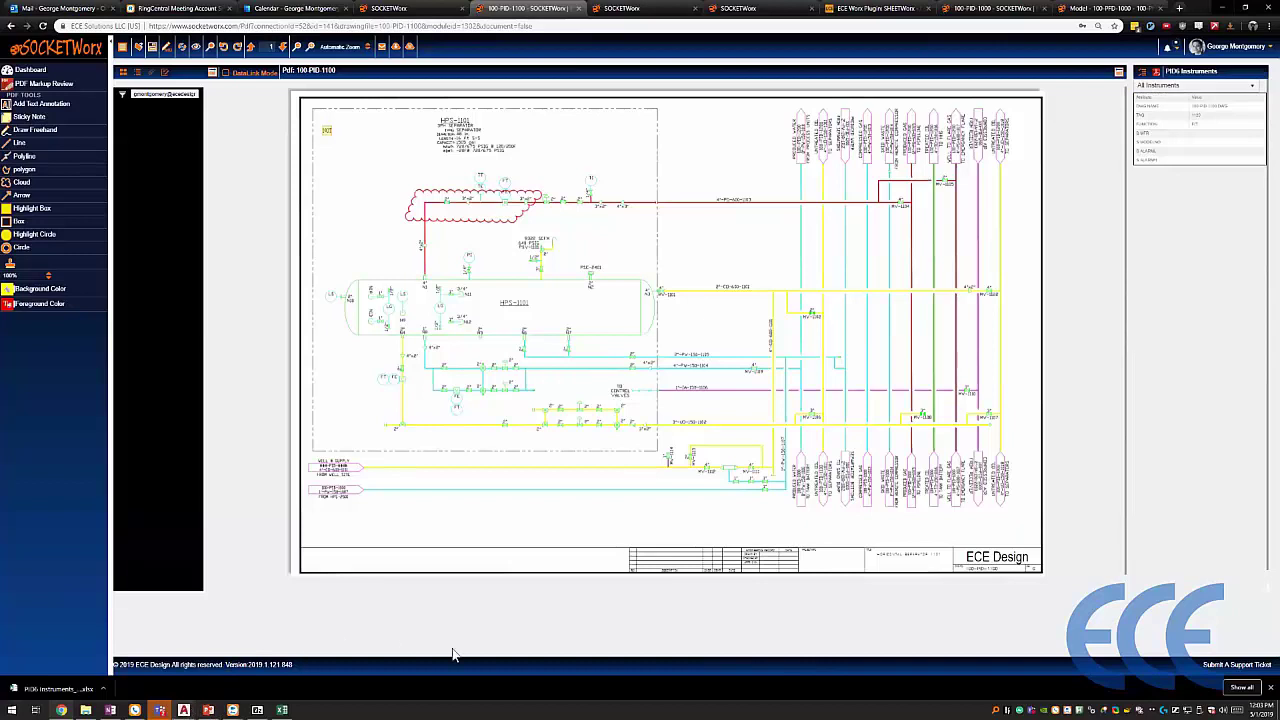
{"action": "mouse_move", "coordinate": [184, 710]}
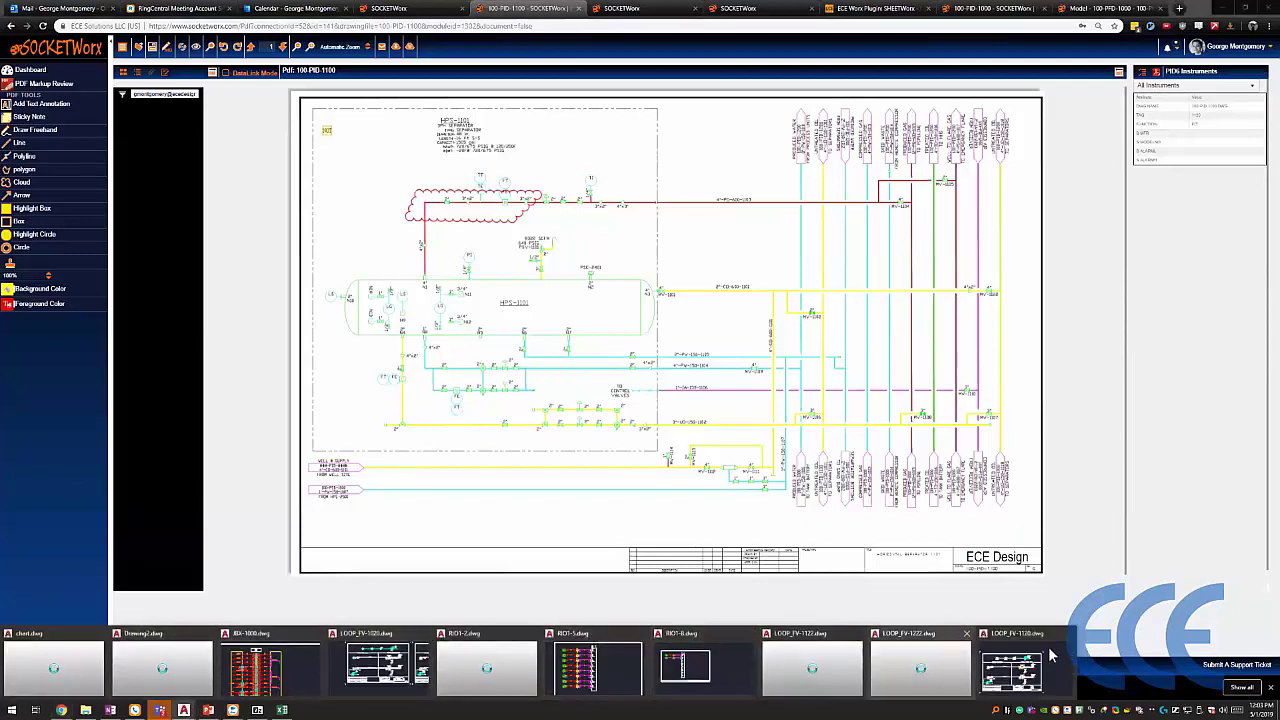
{"action": "left_click", "coordinate": [1012, 668]}
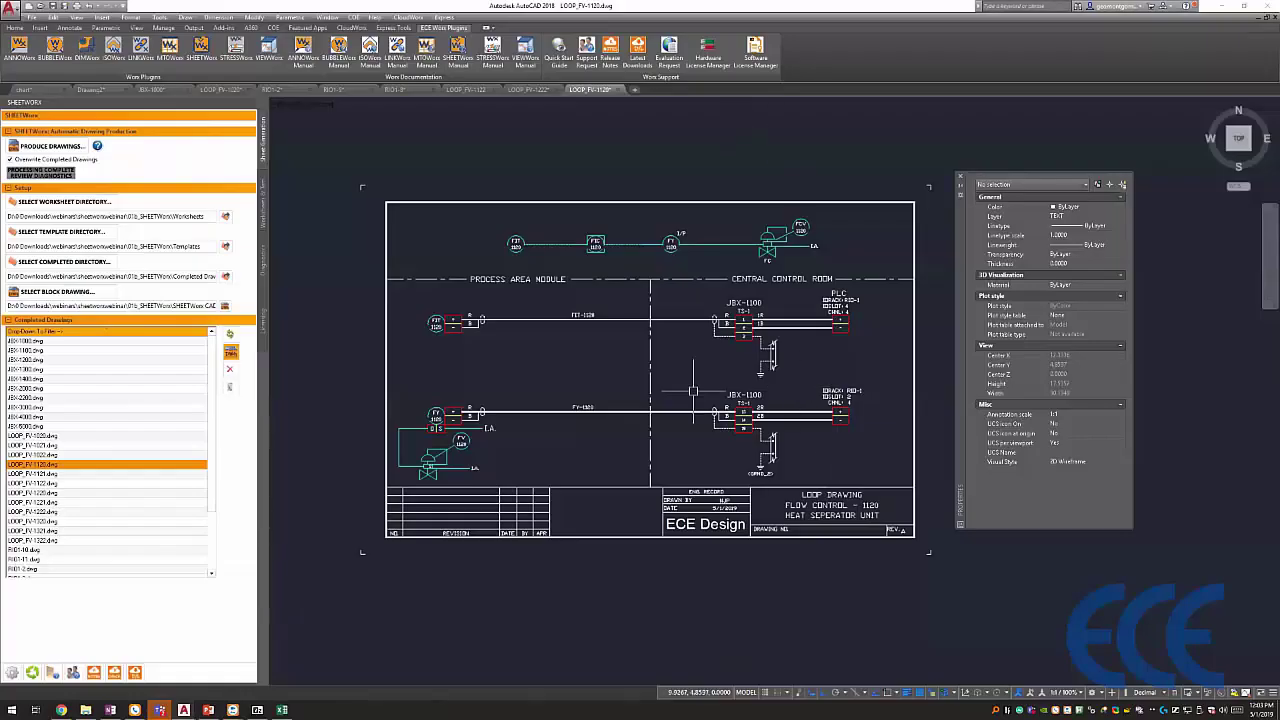
{"action": "middle_click_drag", "start_coordinate": [629, 370], "coordinate": [657, 356]}
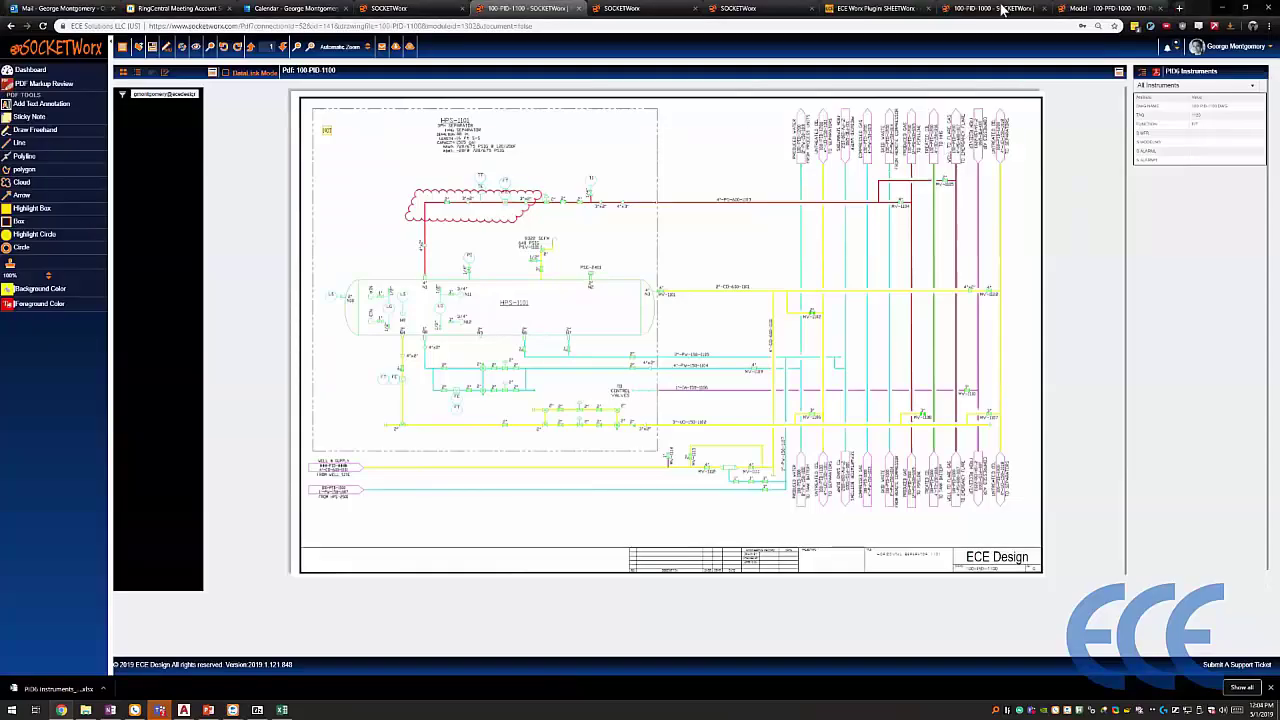
- Show the LOOP_FV 1020 Model PDF in the browser and draw an arrow markup pointing at the FIT 1020 terminals
{"action": "left_click", "coordinate": [1098, 9]}
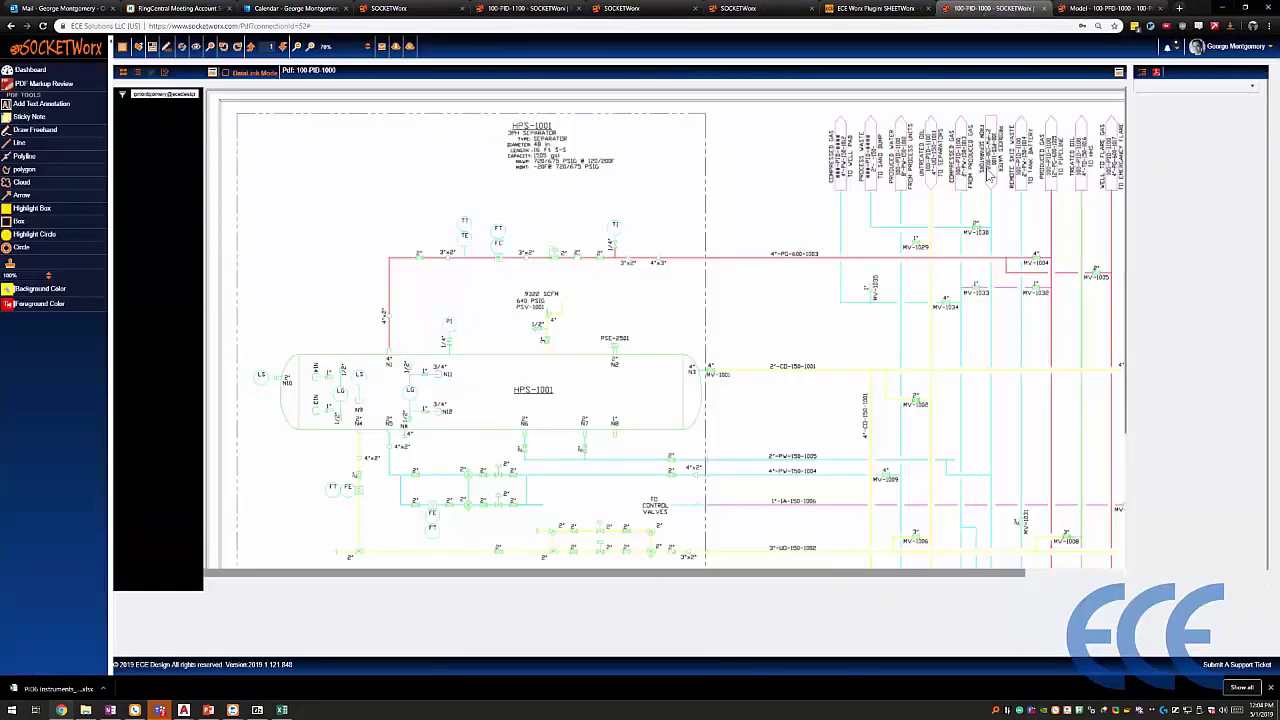
{"action": "left_click", "coordinate": [1114, 8]}
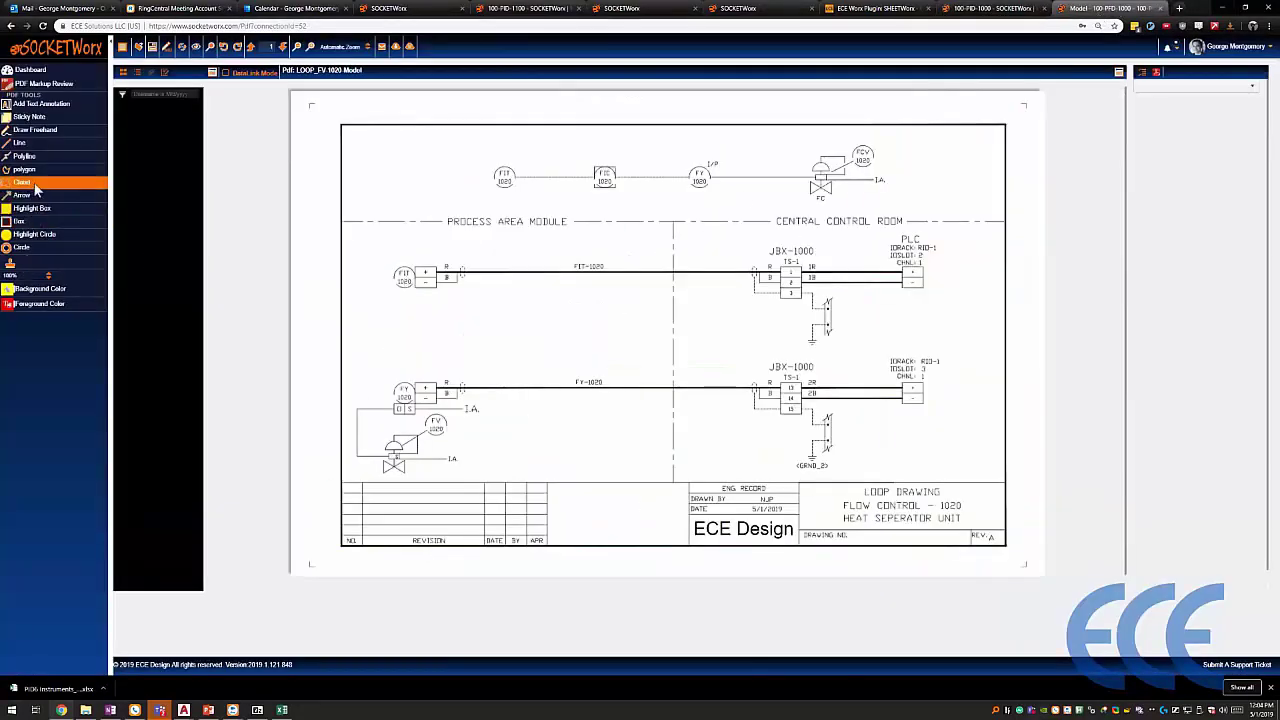
{"action": "left_click", "coordinate": [22, 195]}
{"action": "left_click", "coordinate": [393, 310]}
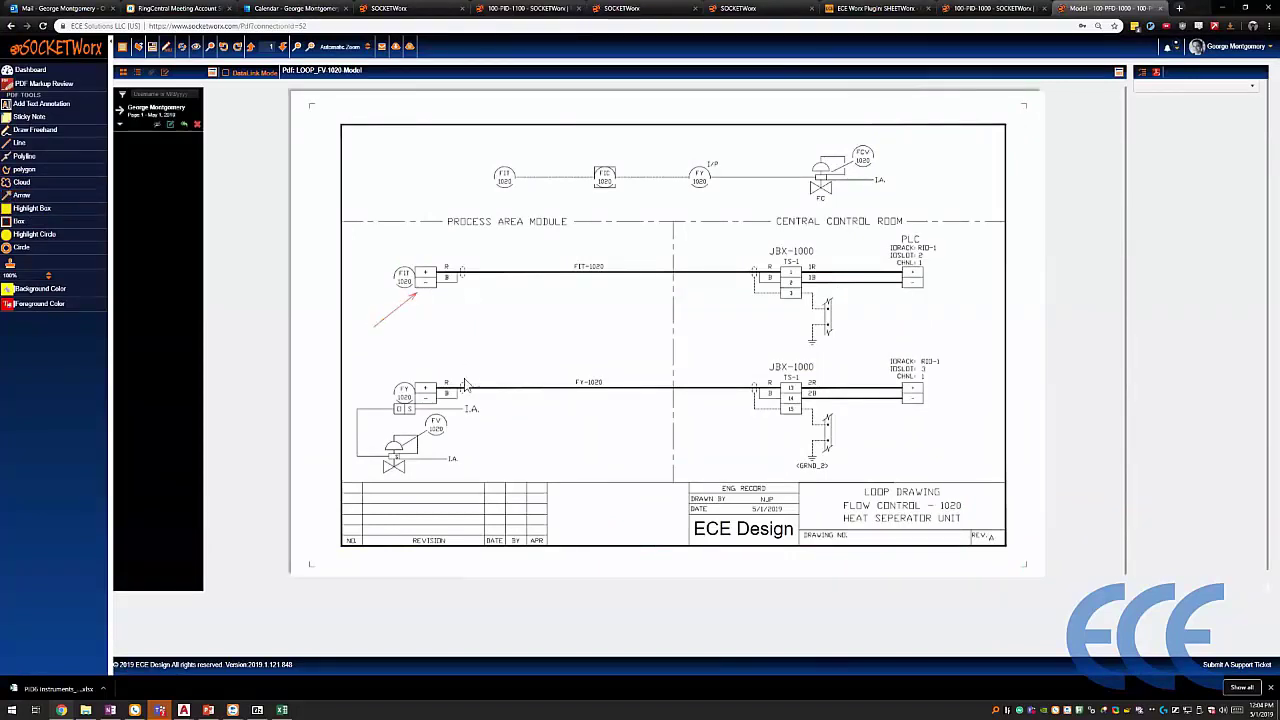
{"action": "left_click", "coordinate": [405, 306]}
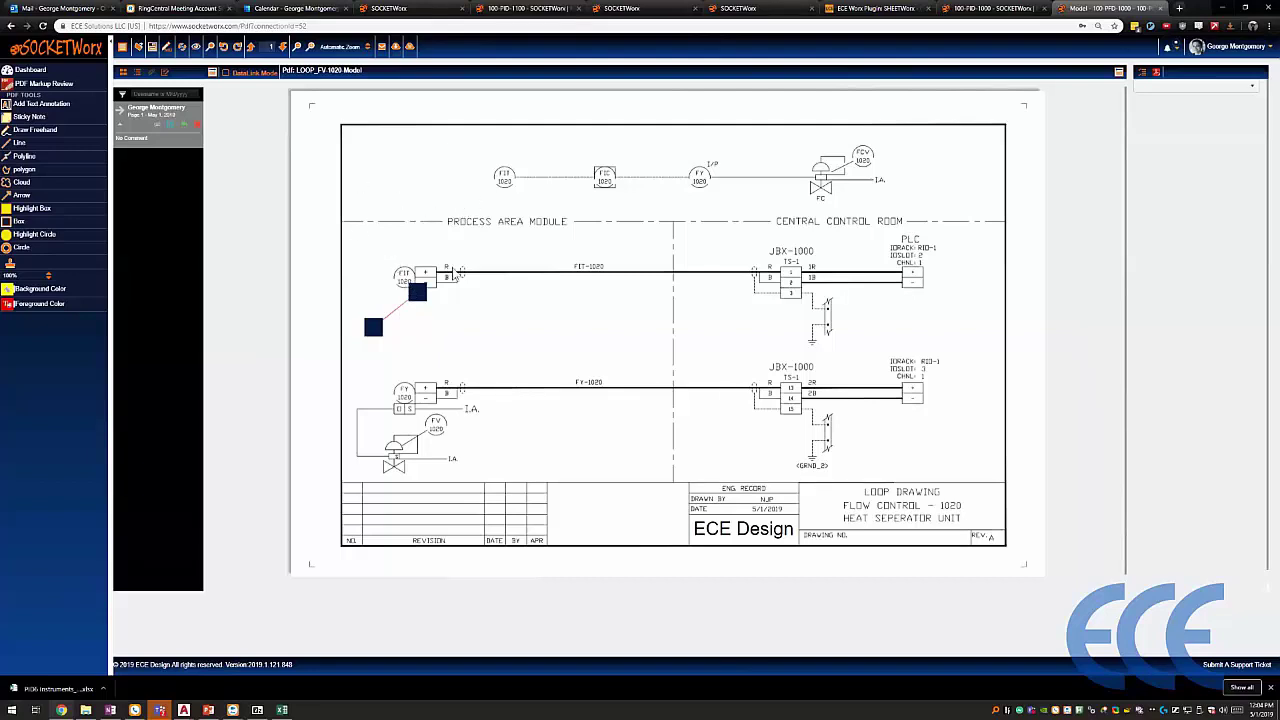
{"action": "left_click", "coordinate": [514, 288]}
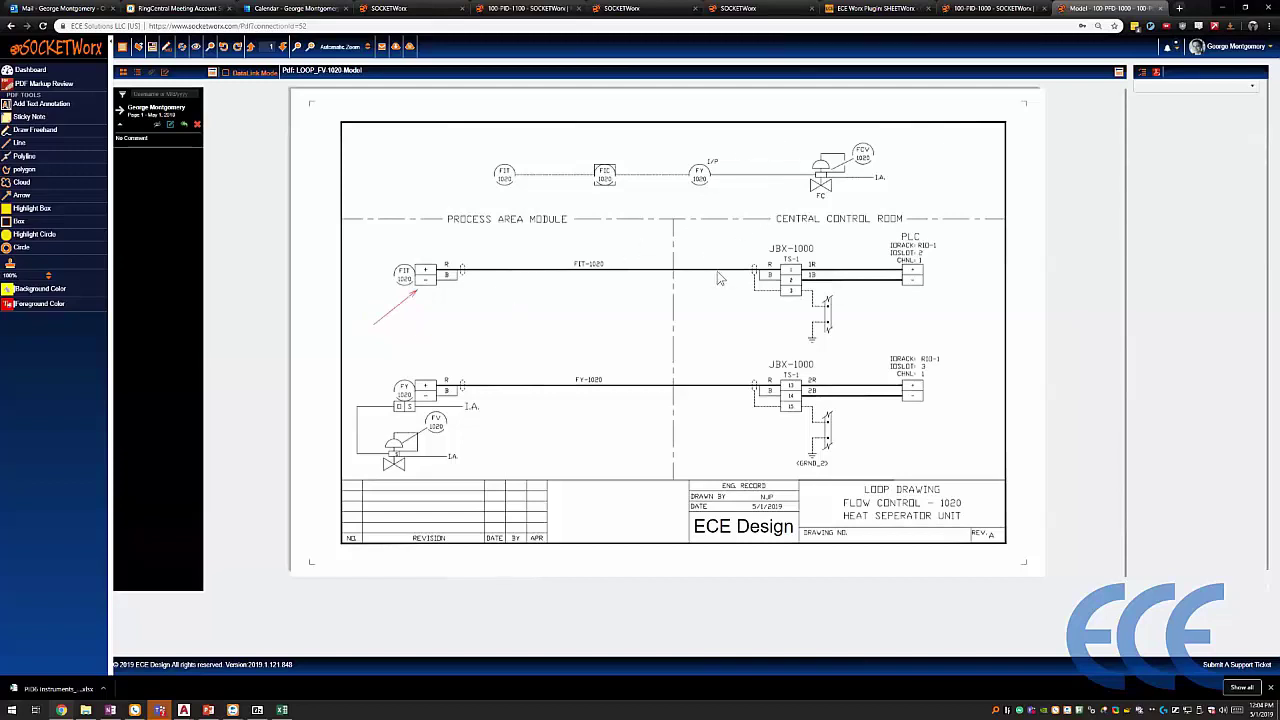
{"action": "scroll", "coordinate": [721, 275], "scroll_direction": "up", "scroll_amount": 1}
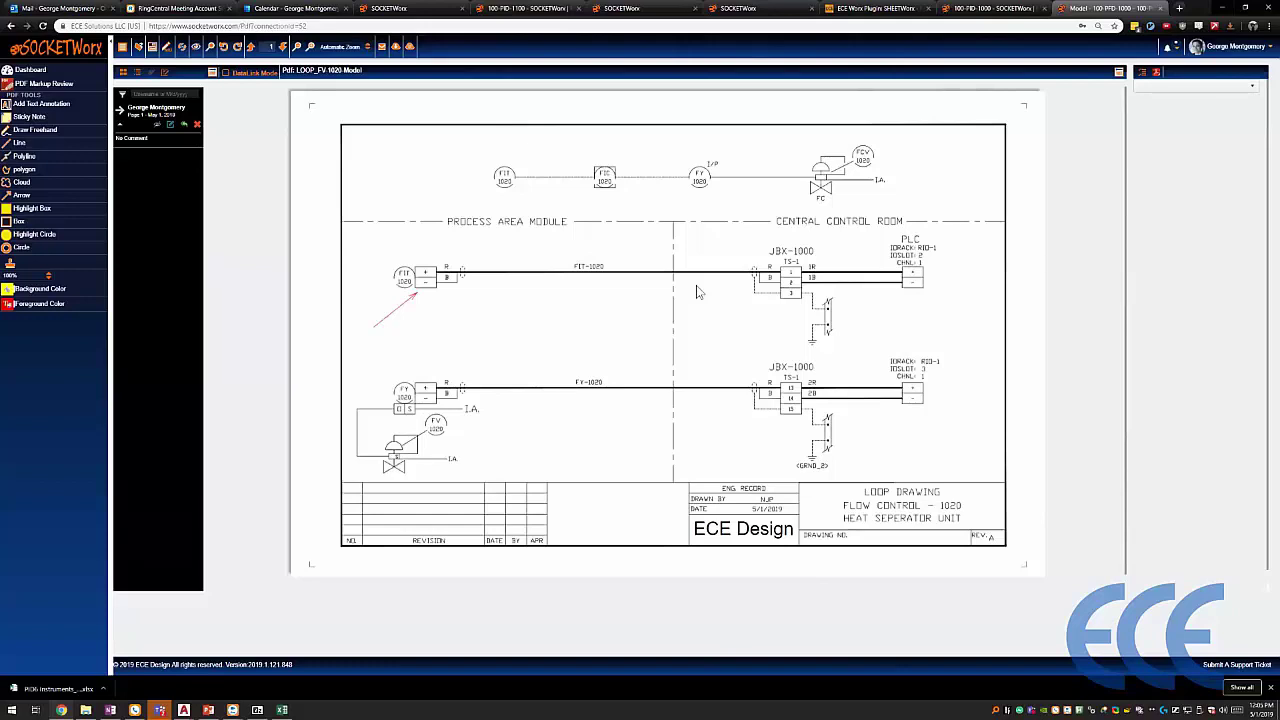
- Cancel the export of the SHEETWorx-JBox view and open the Excel attachment of the newest SOCKETWorx Quick Report e-mail
{"action": "left_click", "coordinate": [622, 8]}
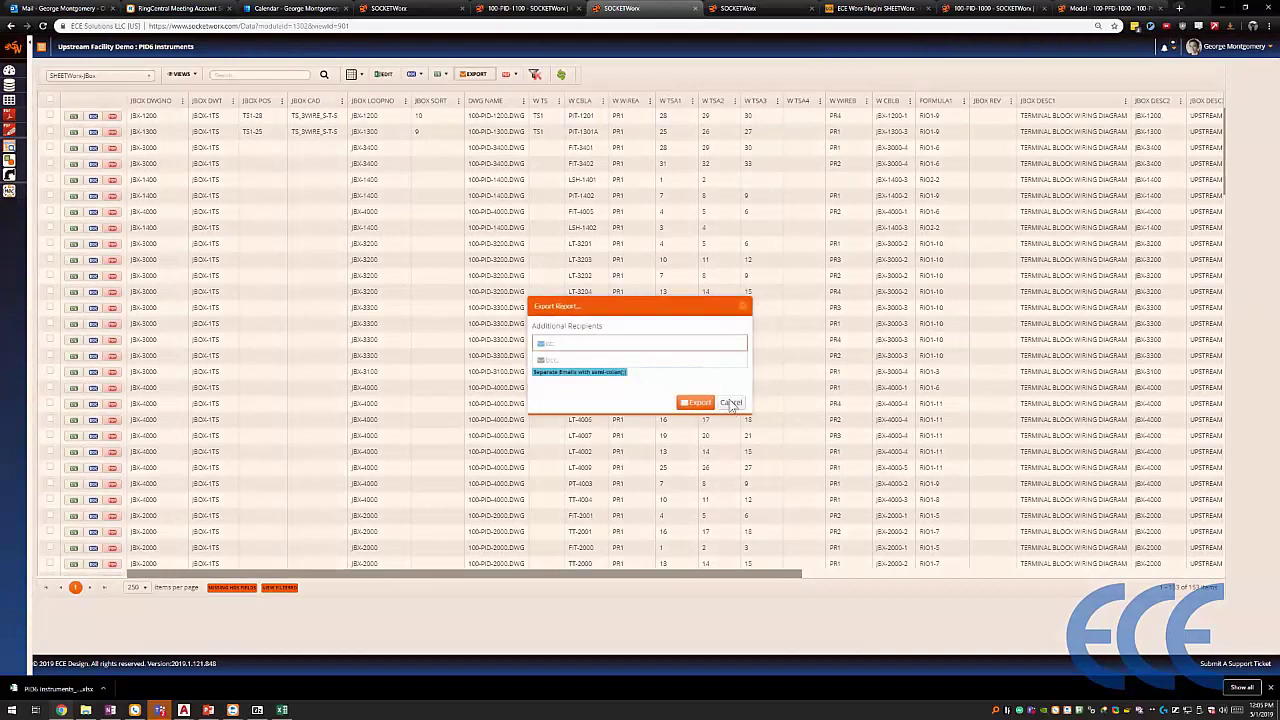
{"action": "left_click", "coordinate": [731, 402]}
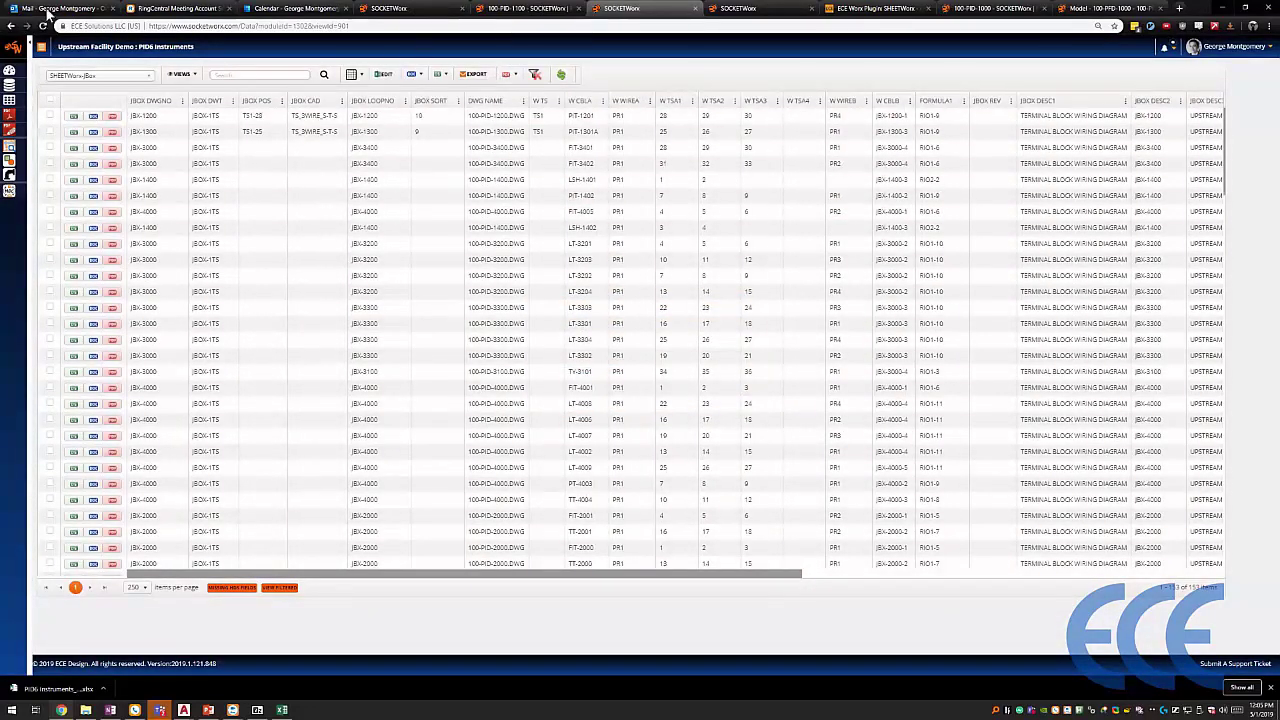
{"action": "left_click", "coordinate": [52, 10]}
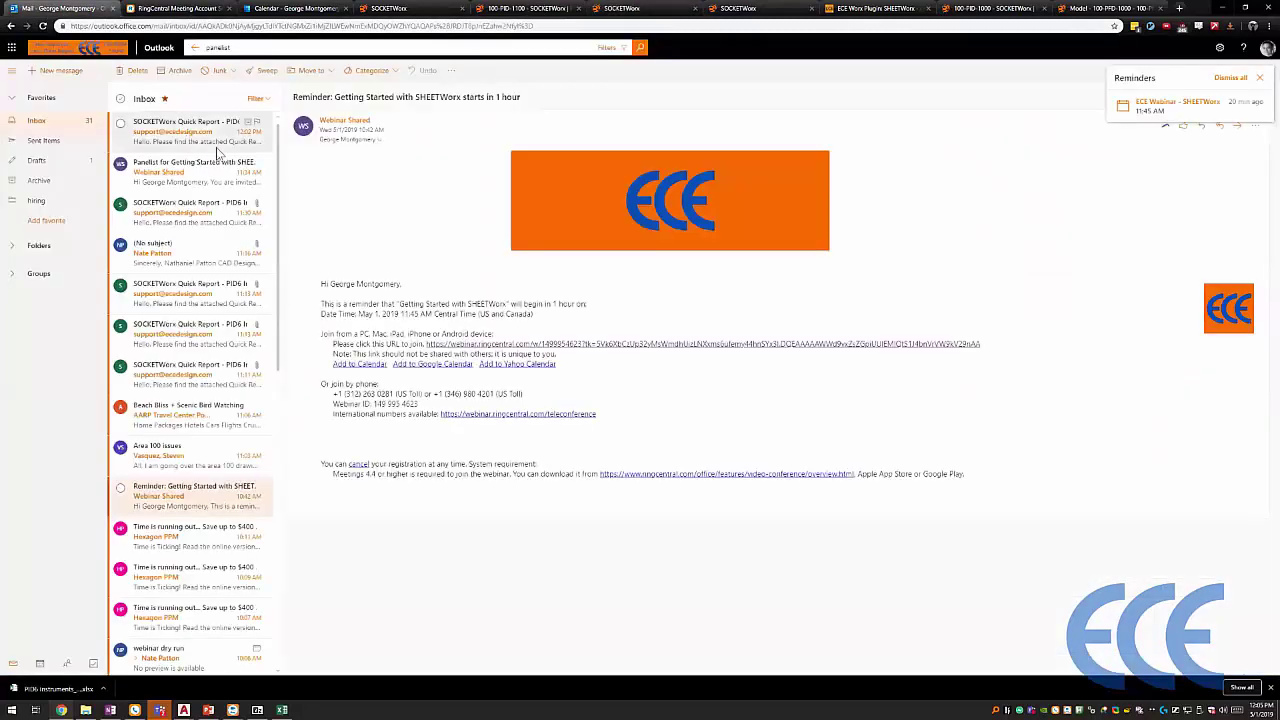
{"action": "left_click", "coordinate": [216, 140]}
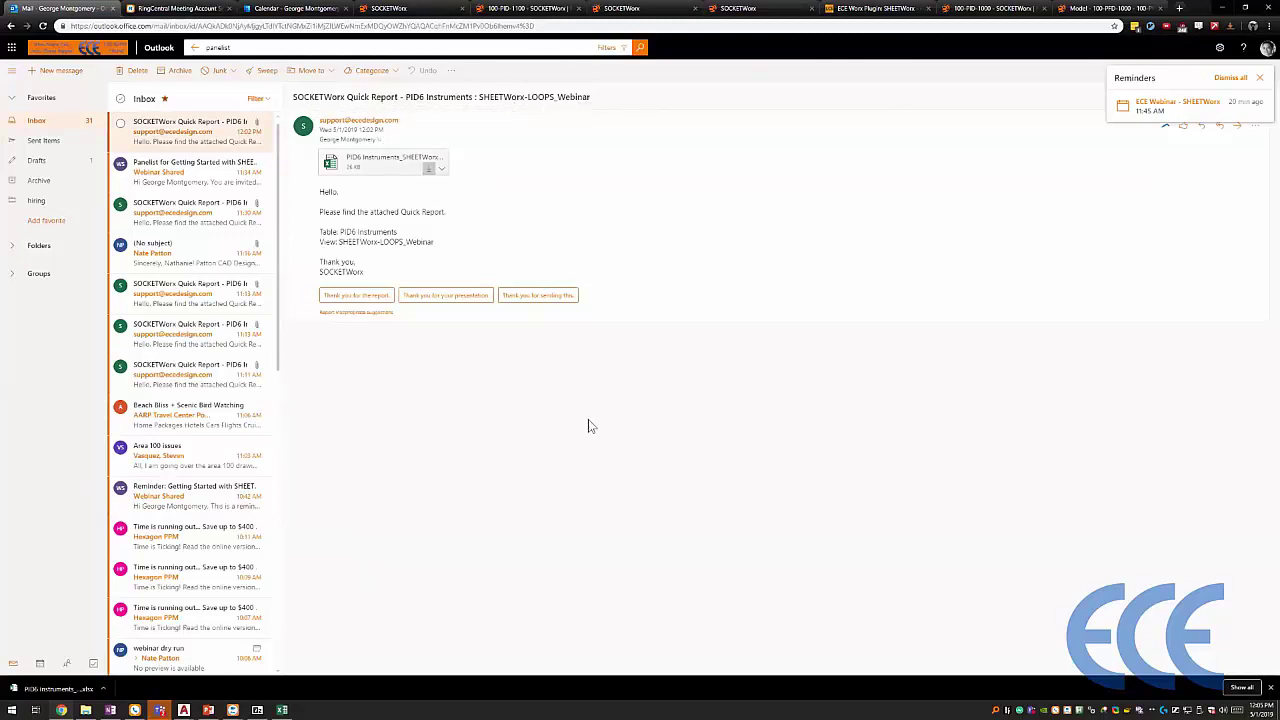
{"action": "left_click", "coordinate": [429, 168]}
{"action": "left_click", "coordinate": [60, 690]}
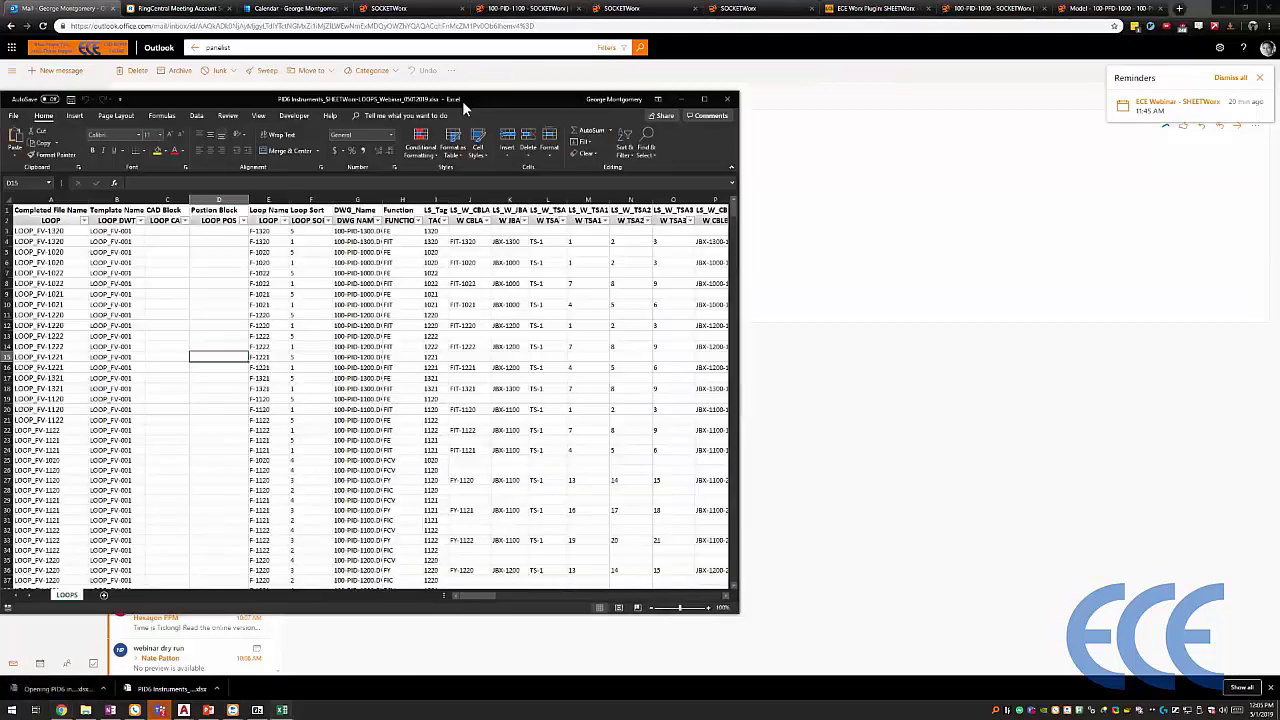
- Arrange the newly exported loops workbook side by side with the existing loops workbook, the copy marked (1)
{"action": "key", "text": "super+Left"}
{"action": "left_click", "coordinate": [357, 256]}
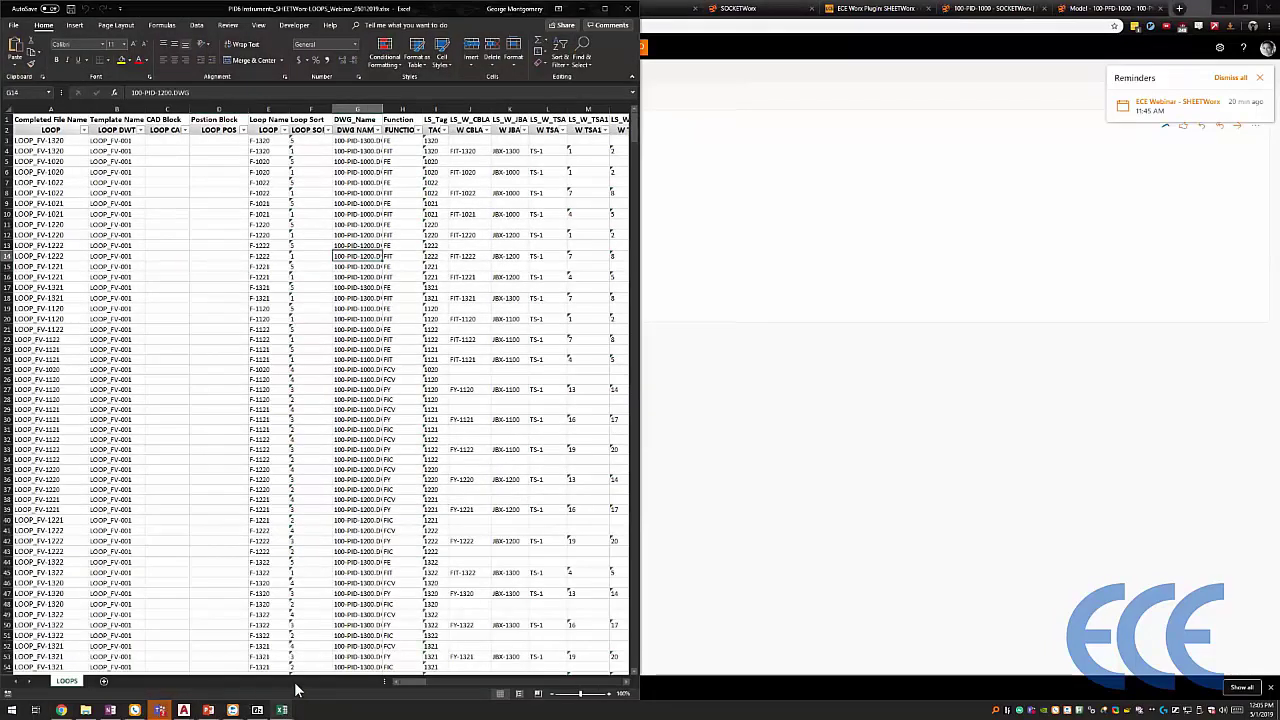
{"action": "left_click", "coordinate": [281, 709]}
{"action": "left_click", "coordinate": [276, 672]}
{"action": "left_click", "coordinate": [934, 431]}
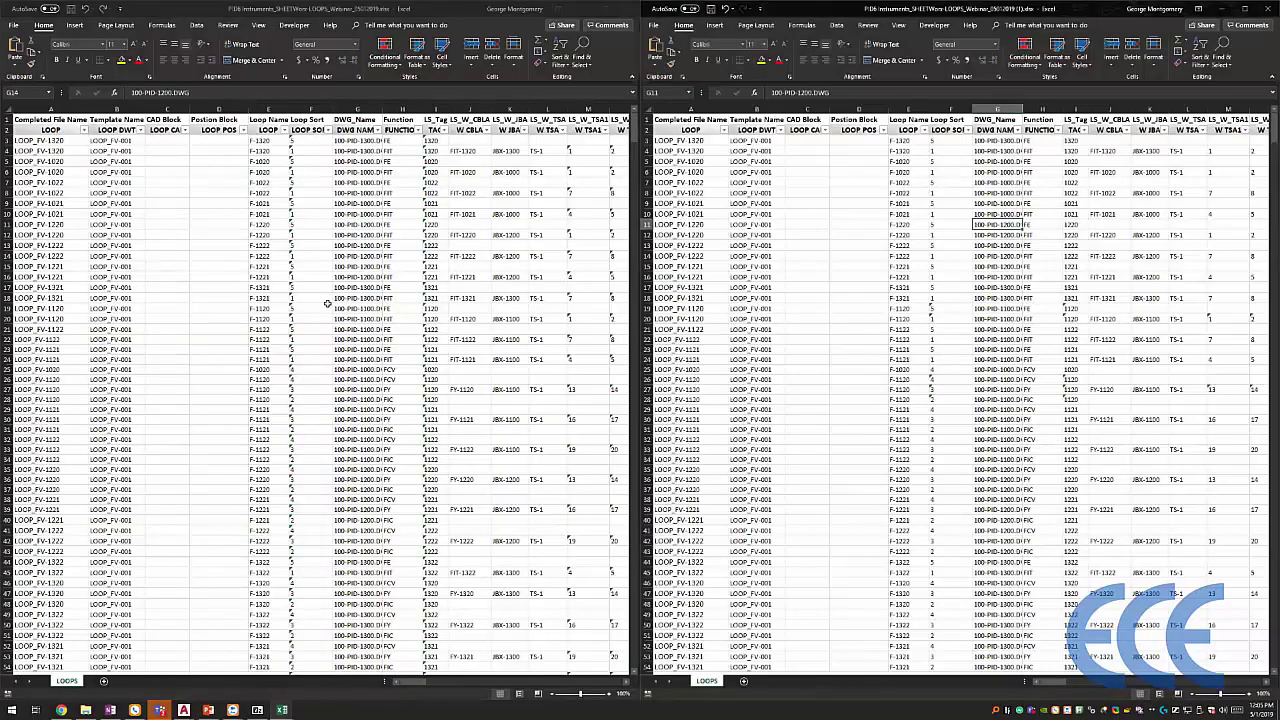
- Compare the loop rows and columns of the new export with those of the existing worksheet
{"action": "left_click", "coordinate": [807, 318]}
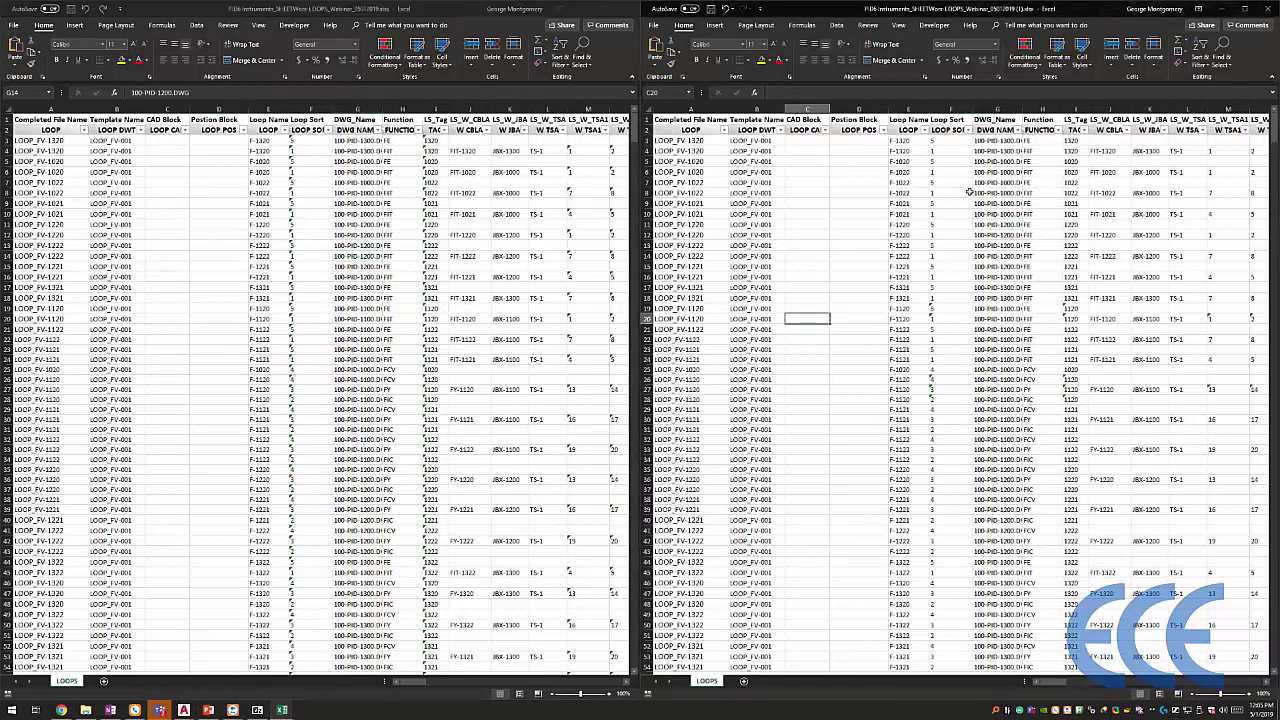
{"action": "left_click", "coordinate": [426, 274]}
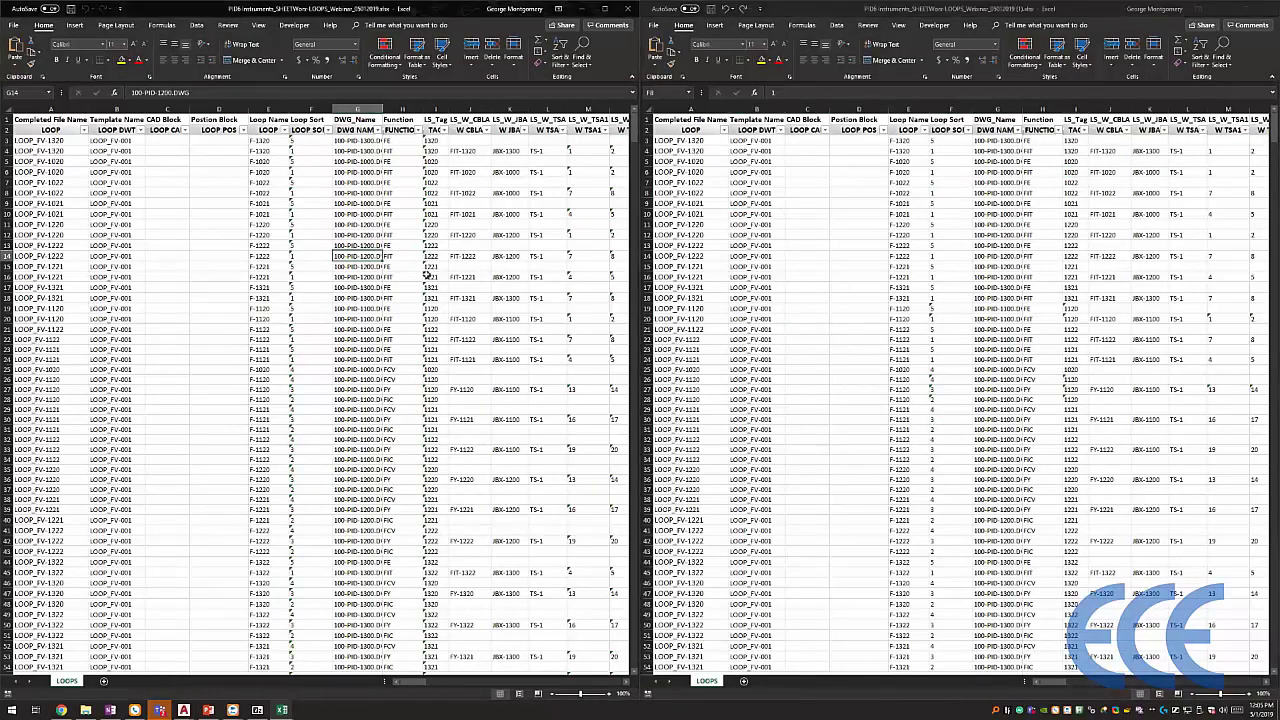
{"action": "scroll", "coordinate": [425, 274], "scroll_direction": "down", "scroll_amount": 20}
{"action": "scroll", "coordinate": [425, 274], "scroll_direction": "up", "scroll_amount": 20}
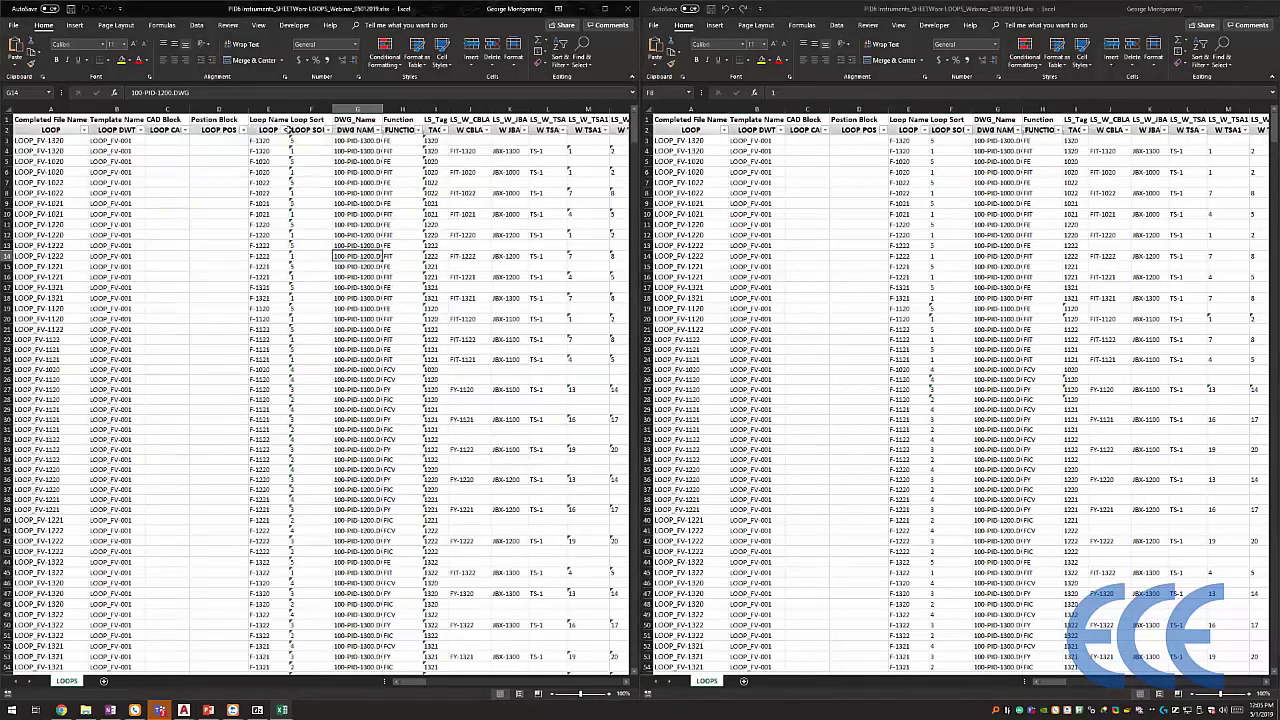
{"action": "left_click", "coordinate": [925, 215]}
{"action": "left_click", "coordinate": [994, 212]}
{"action": "left_click", "coordinate": [991, 182]}
{"action": "left_click", "coordinate": [1068, 192]}
- Close the loops workbook marked (1) without saving and bring up the Worksheets and 0 Downloads folders in File Explorer
{"action": "left_click", "coordinate": [1265, 10]}
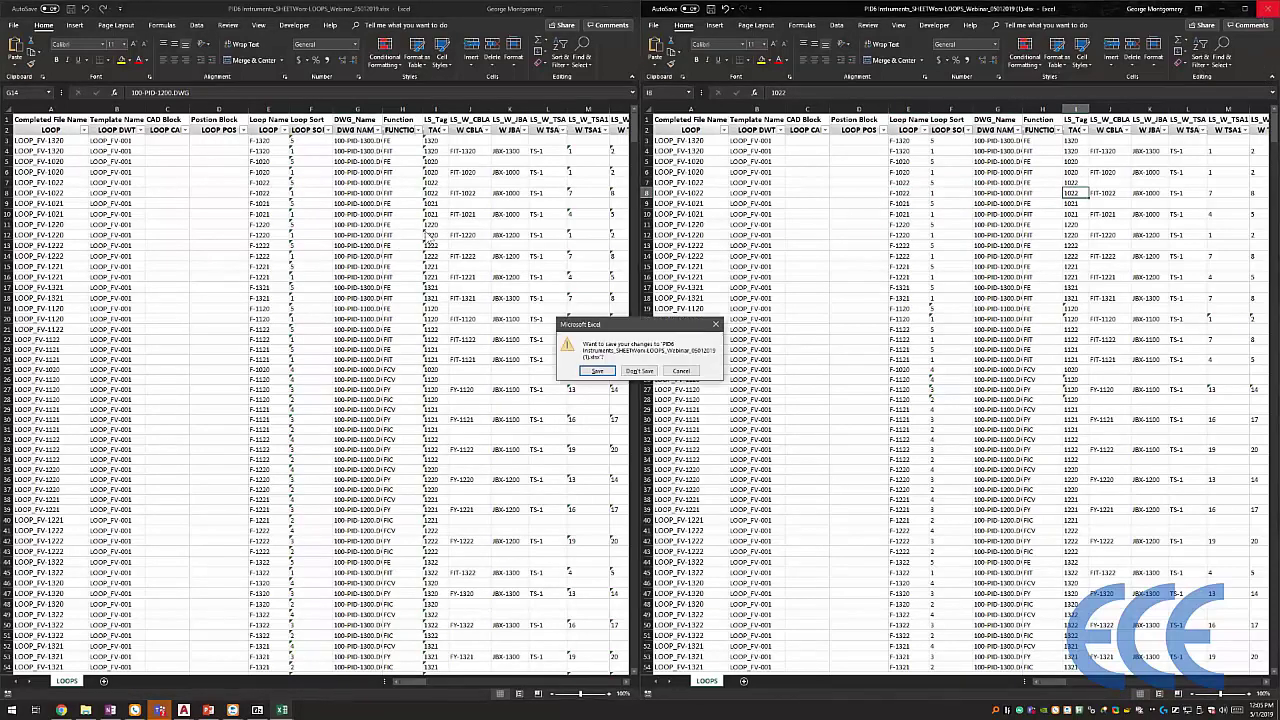
{"action": "left_click", "coordinate": [639, 371]}
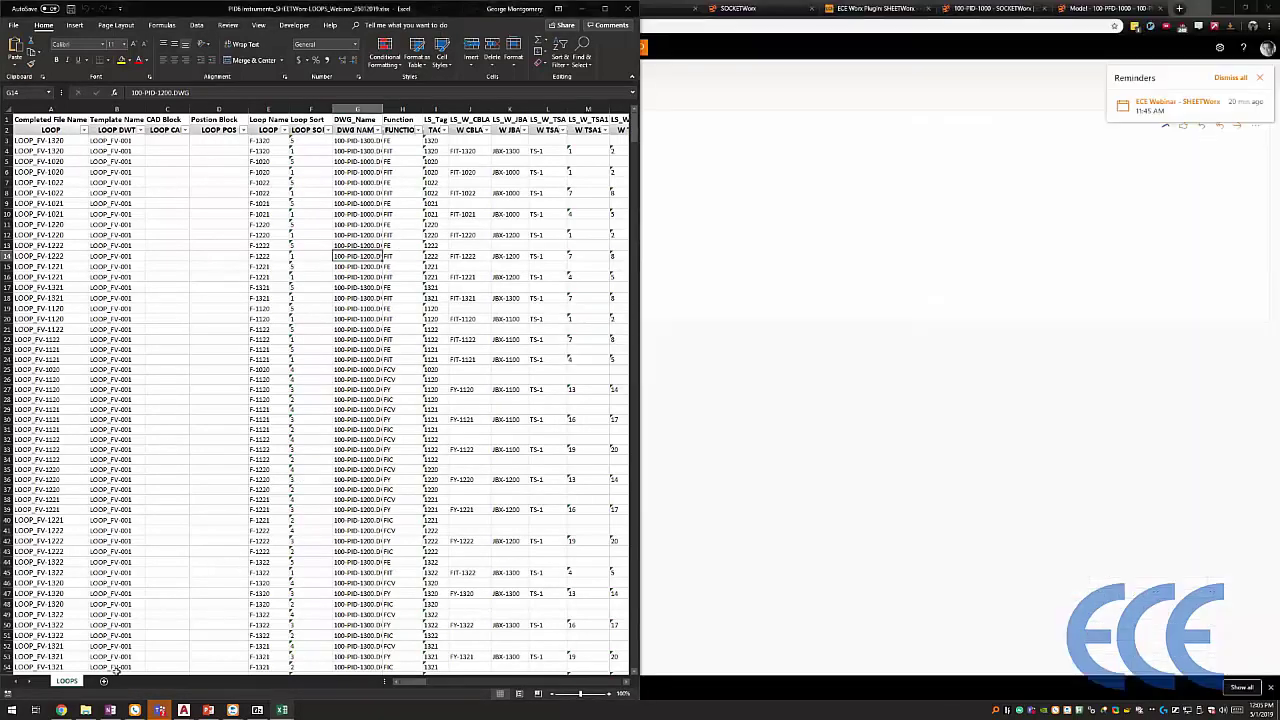
{"action": "key", "text": "alt+Tab"}
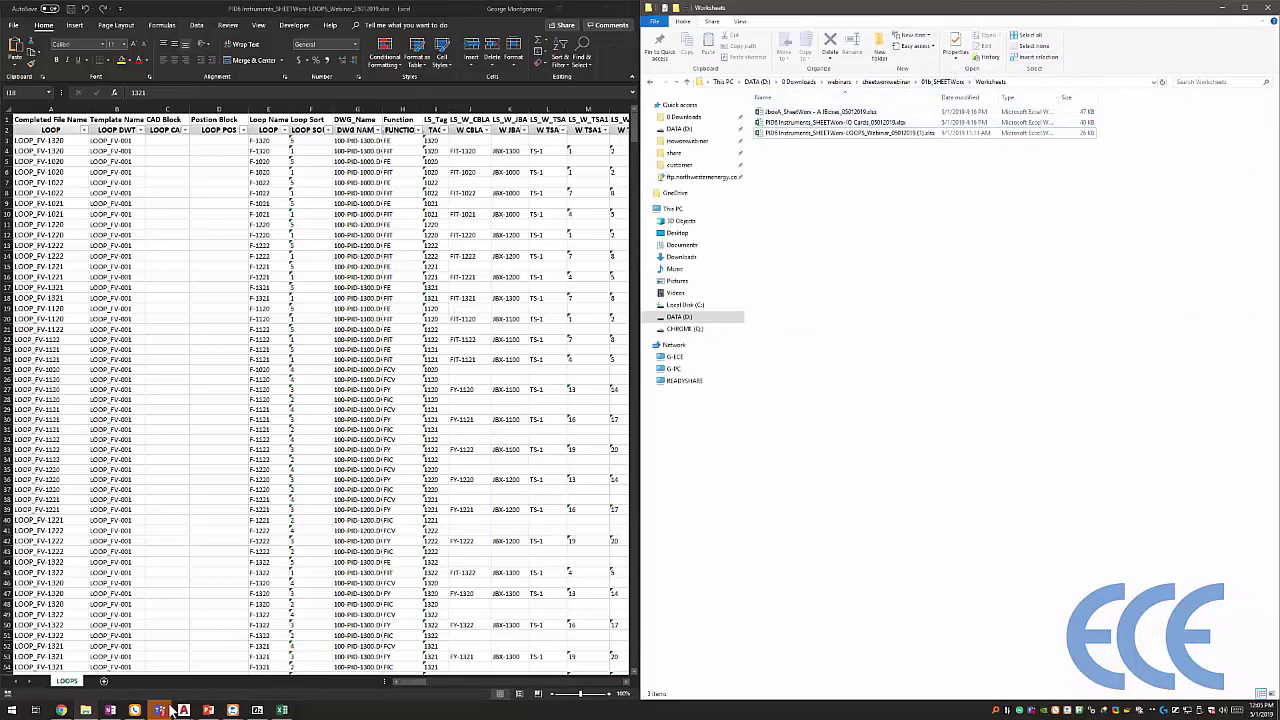
{"action": "key", "text": "alt+Tab"}
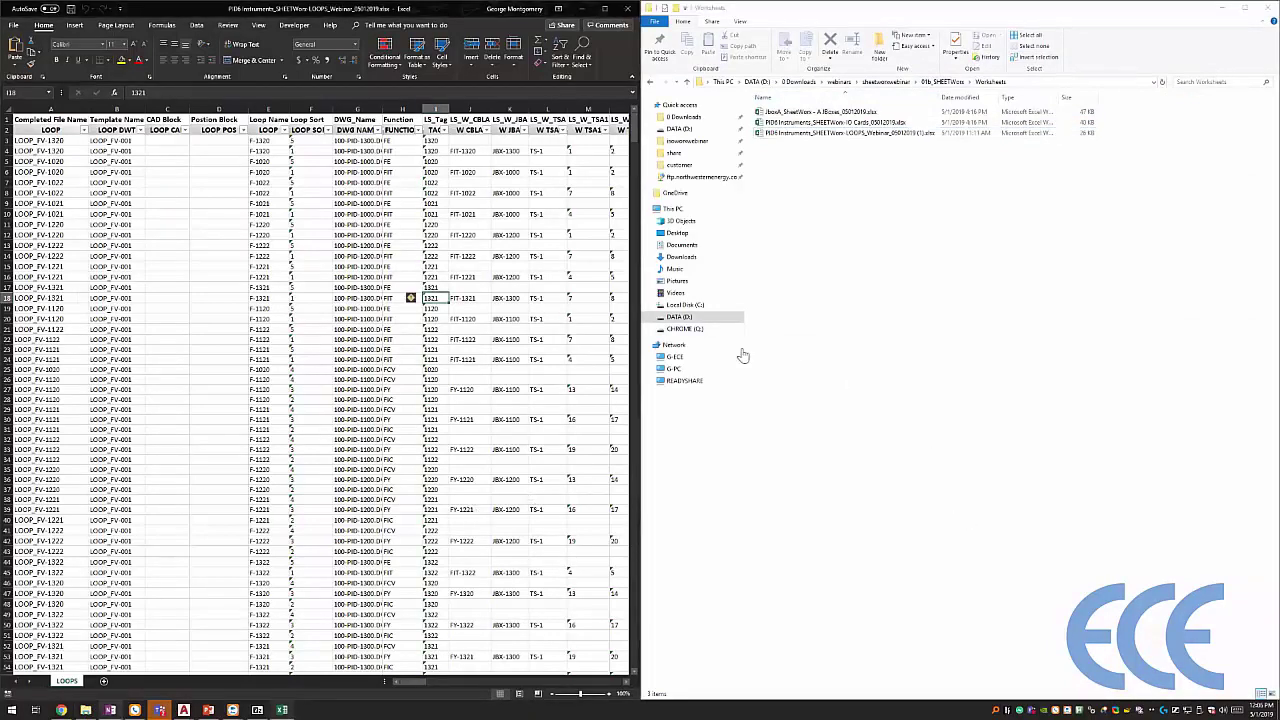
{"action": "key", "text": "super+e"}
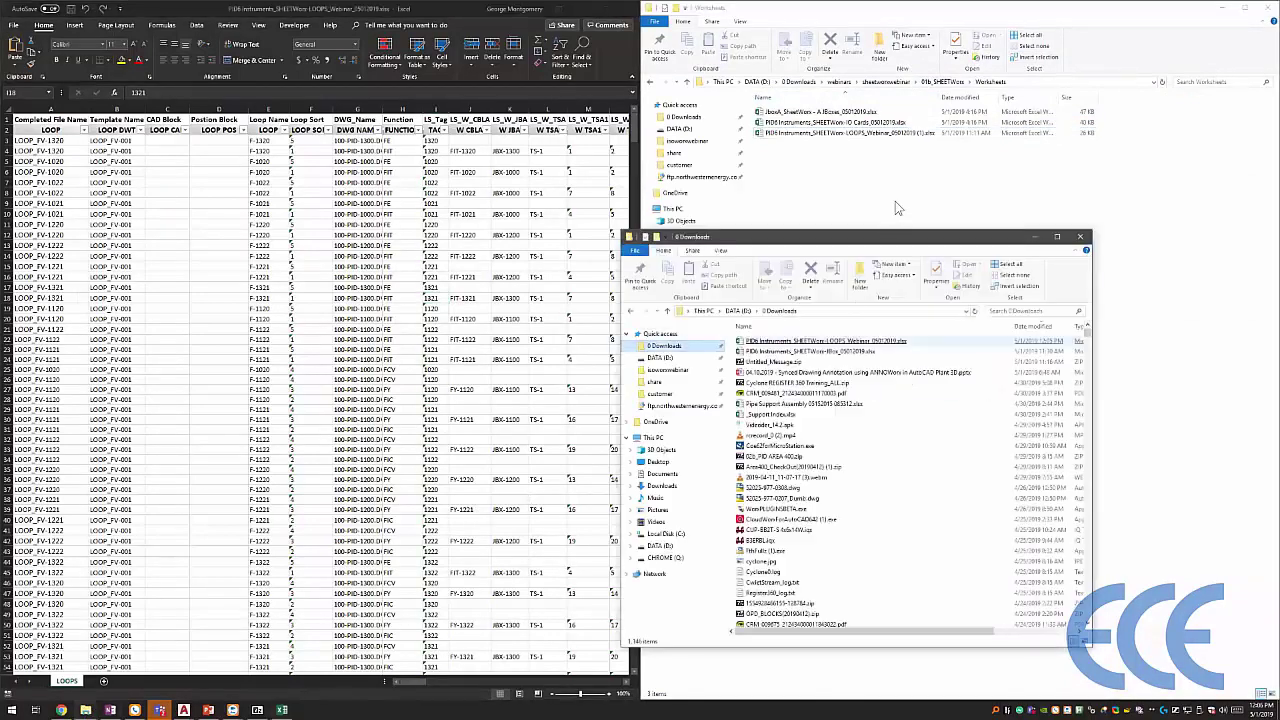
- Move the newly exported loops workbook from 0 Downloads into the Worksheets folder, and close the Excel and Worksheets windows
{"action": "left_click", "coordinate": [894, 192]}
{"action": "key", "text": "ctrl+v"}
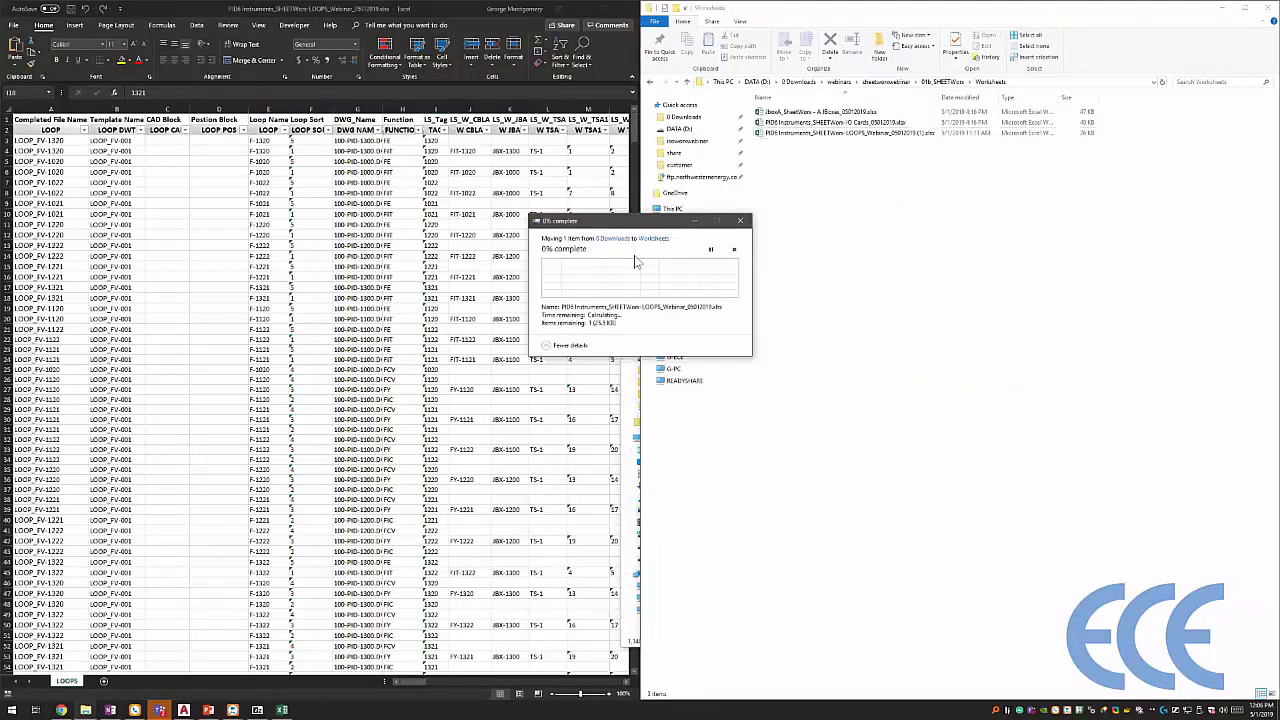
{"action": "left_click", "coordinate": [628, 8]}
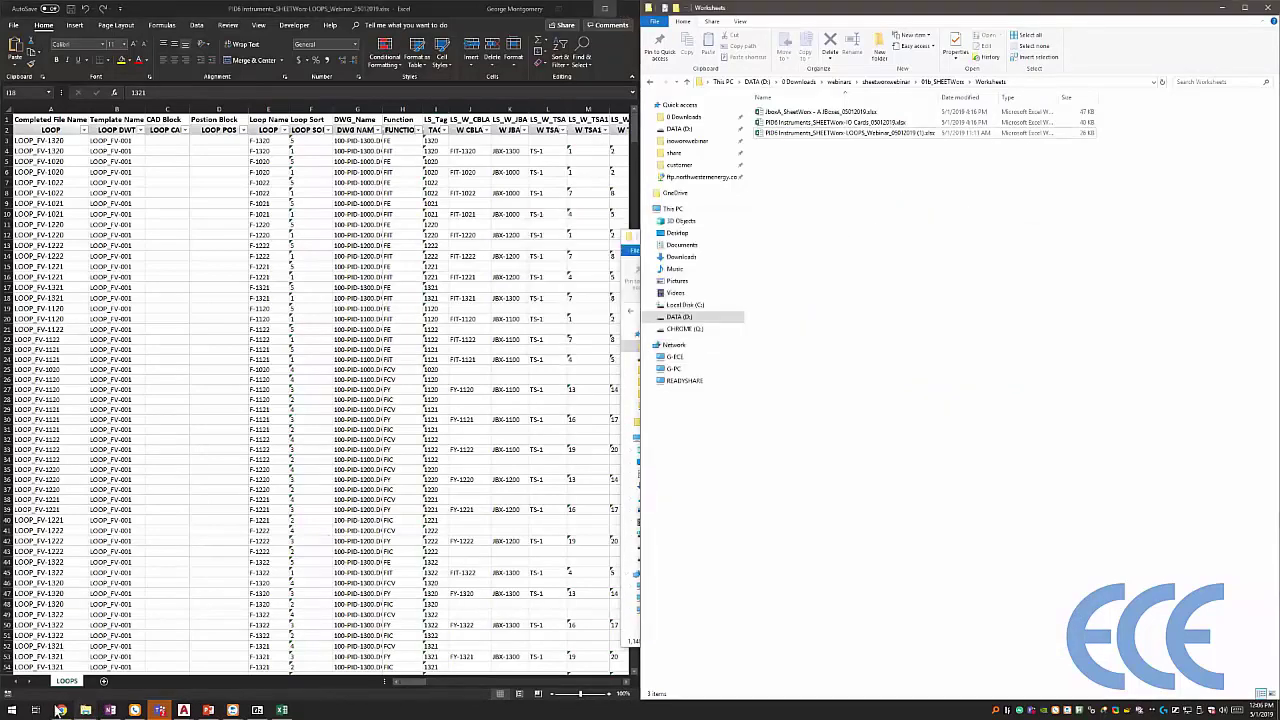
{"action": "key", "text": "alt+Tab"}
{"action": "left_click_drag", "start_coordinate": [815, 340], "coordinate": [873, 182]}
{"action": "left_click", "coordinate": [974, 143]}
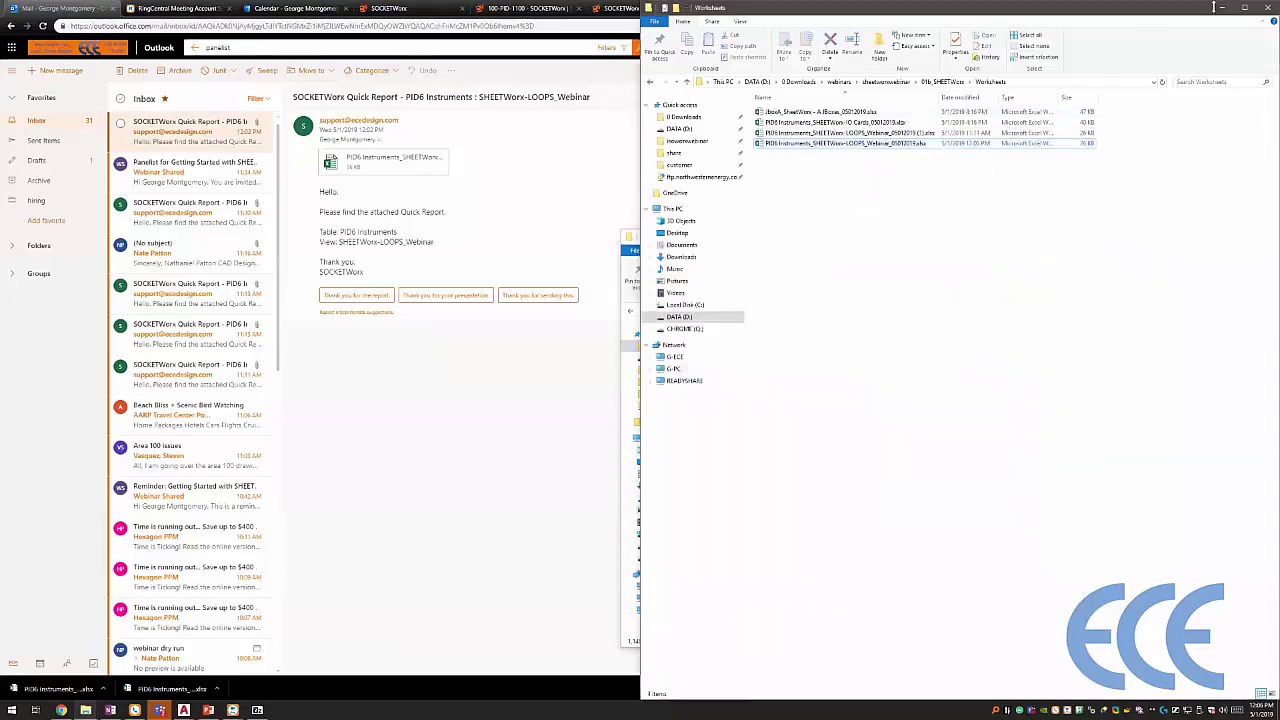
{"action": "left_click", "coordinate": [1266, 9]}
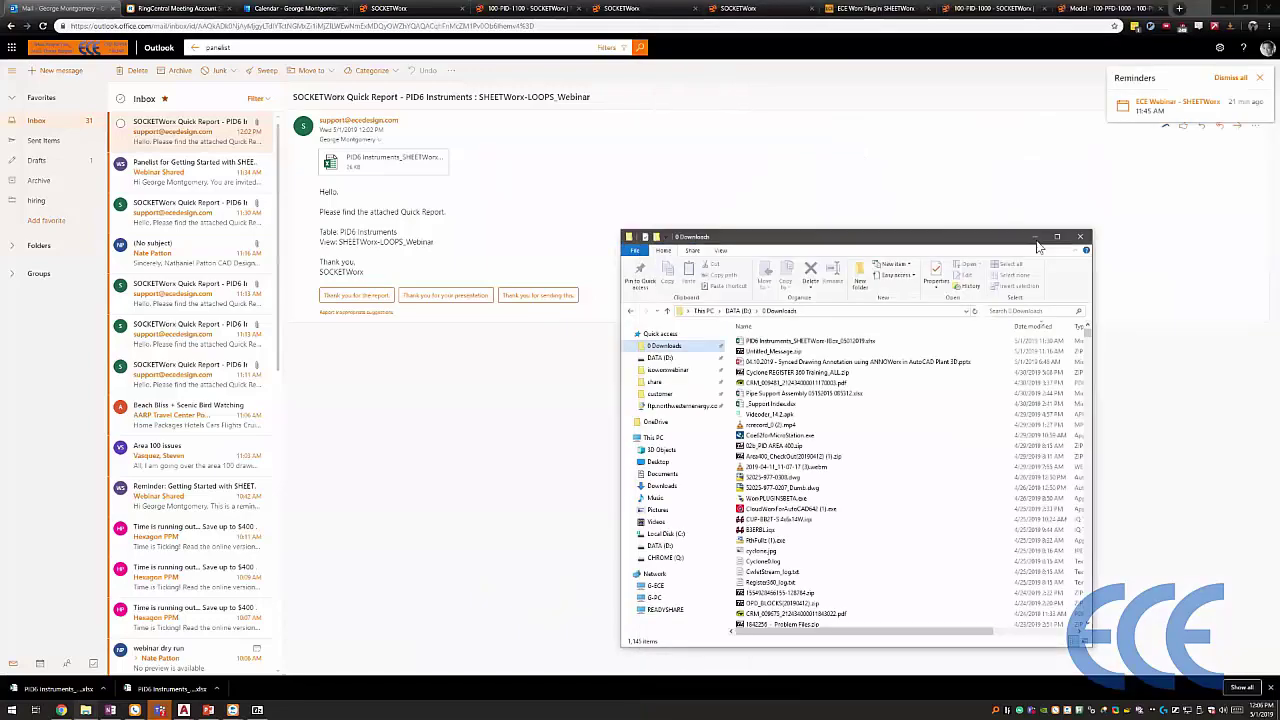
{"action": "left_click", "coordinate": [394, 614]}
- Switch to AutoCAD and close all open loop, junction box and IO drawings with CLOSEALL
{"action": "left_click", "coordinate": [190, 709]}
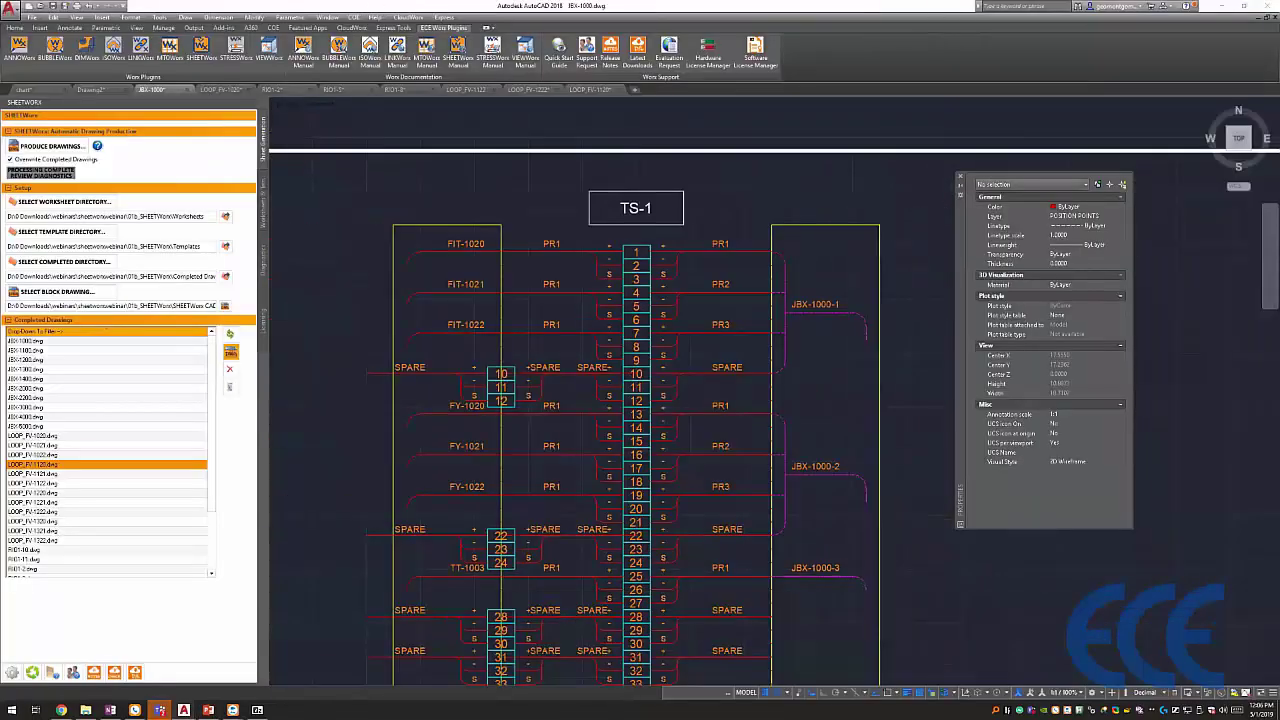
{"action": "type", "text": "CLOSEALL"}
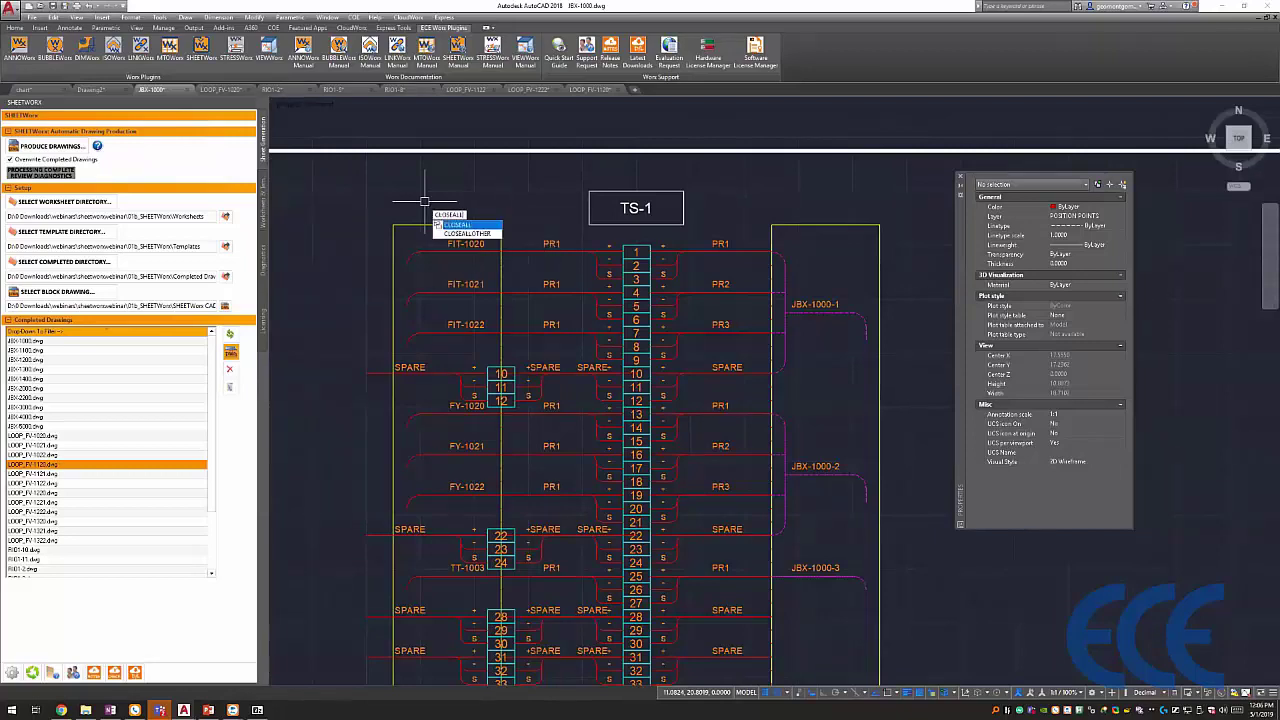
{"action": "key", "text": "Return"}
{"action": "key", "text": "Return"}
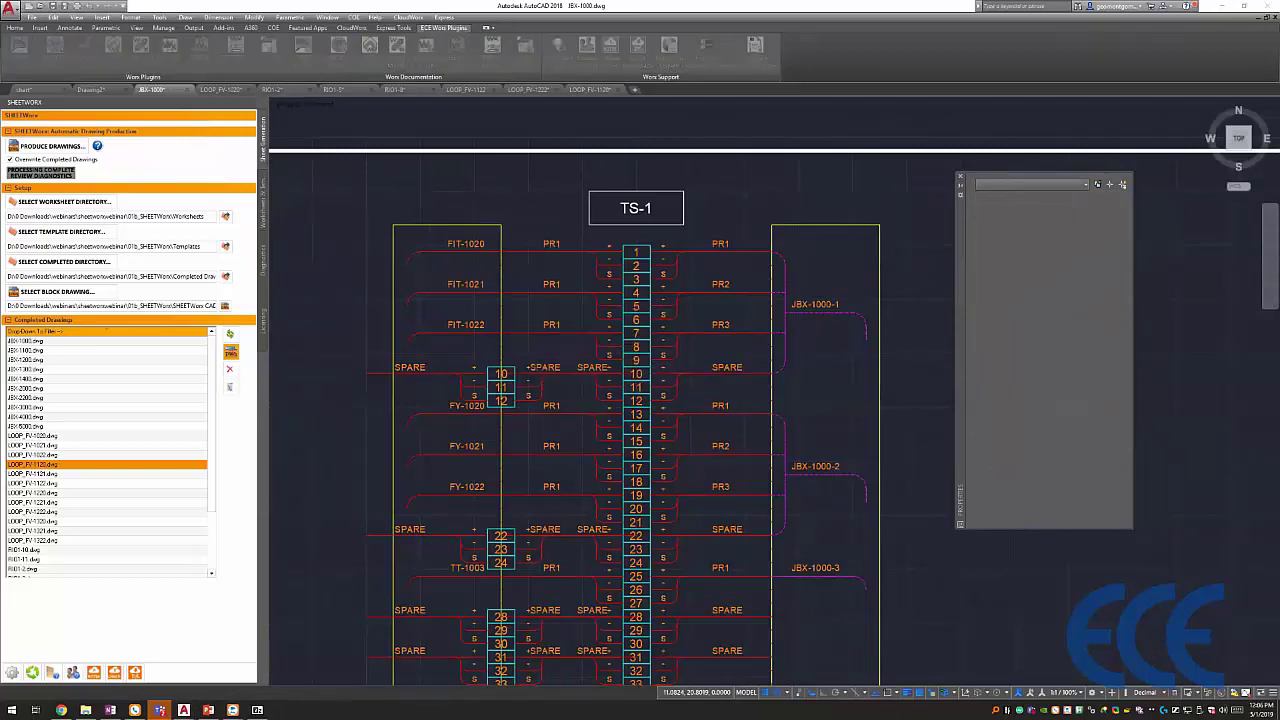
{"action": "key", "text": "Return"}
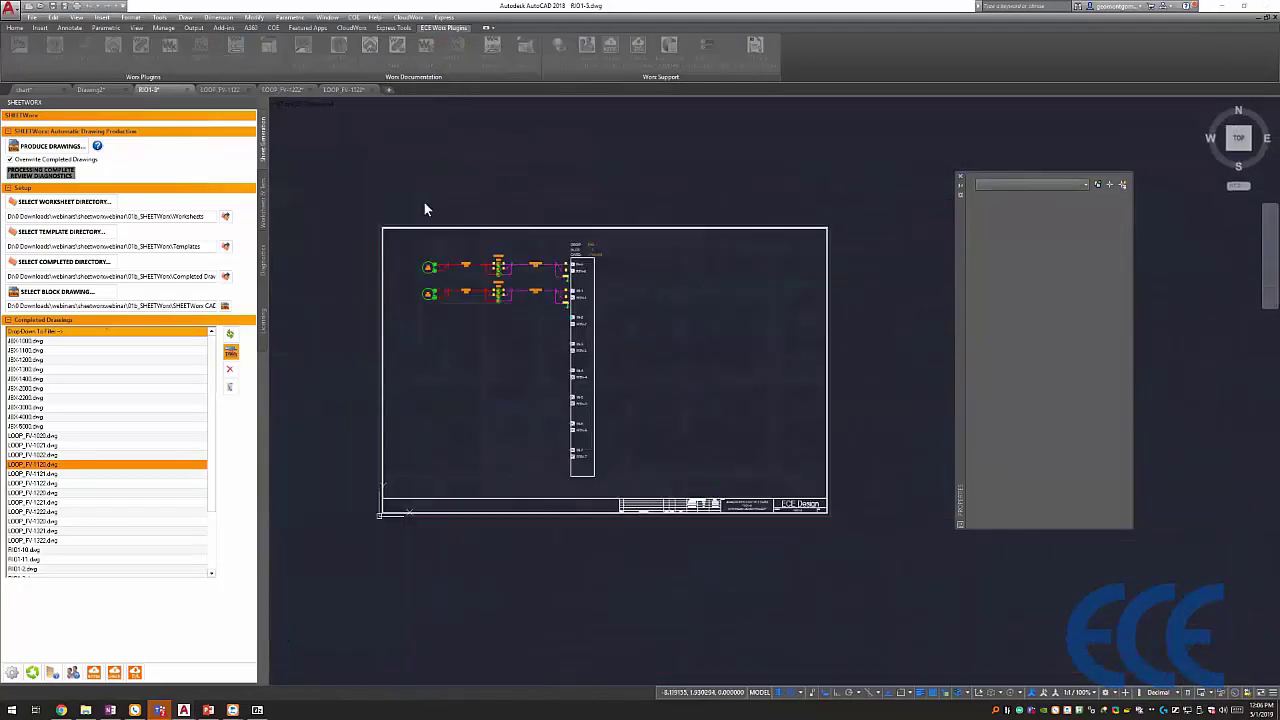
{"action": "key", "text": "Return"}
{"action": "key", "text": "Return"}
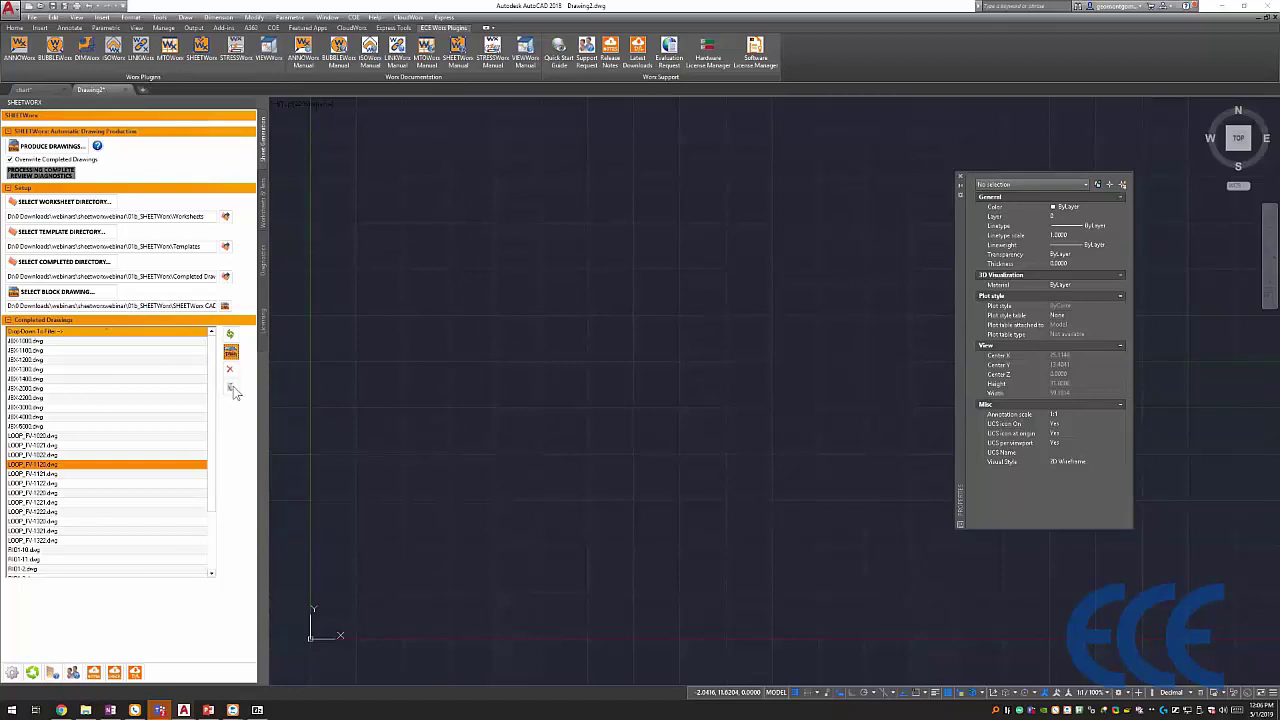
- Clear all completed drawings and produce new loop drawings from the LOOPS_Webinar_05012019 worksheet without the (1) suffix
{"action": "left_click", "coordinate": [652, 368]}
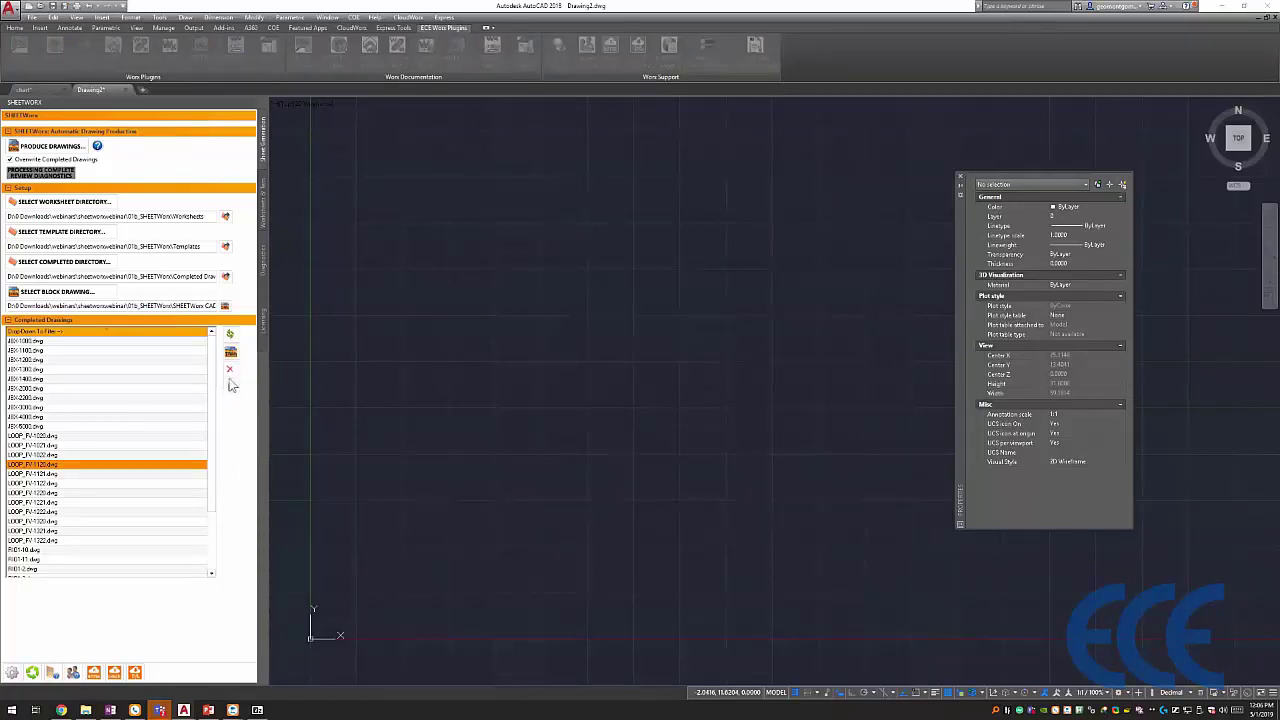
{"action": "left_click", "coordinate": [40, 149]}
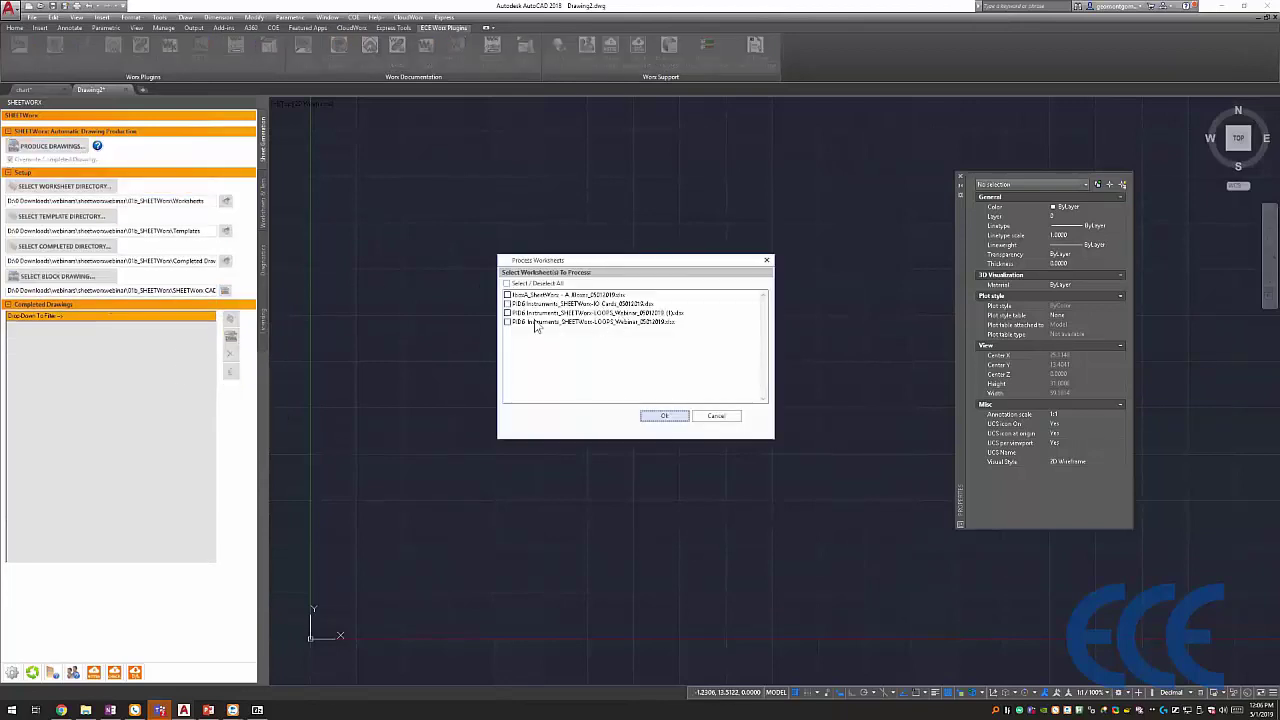
{"action": "left_click", "coordinate": [516, 322]}
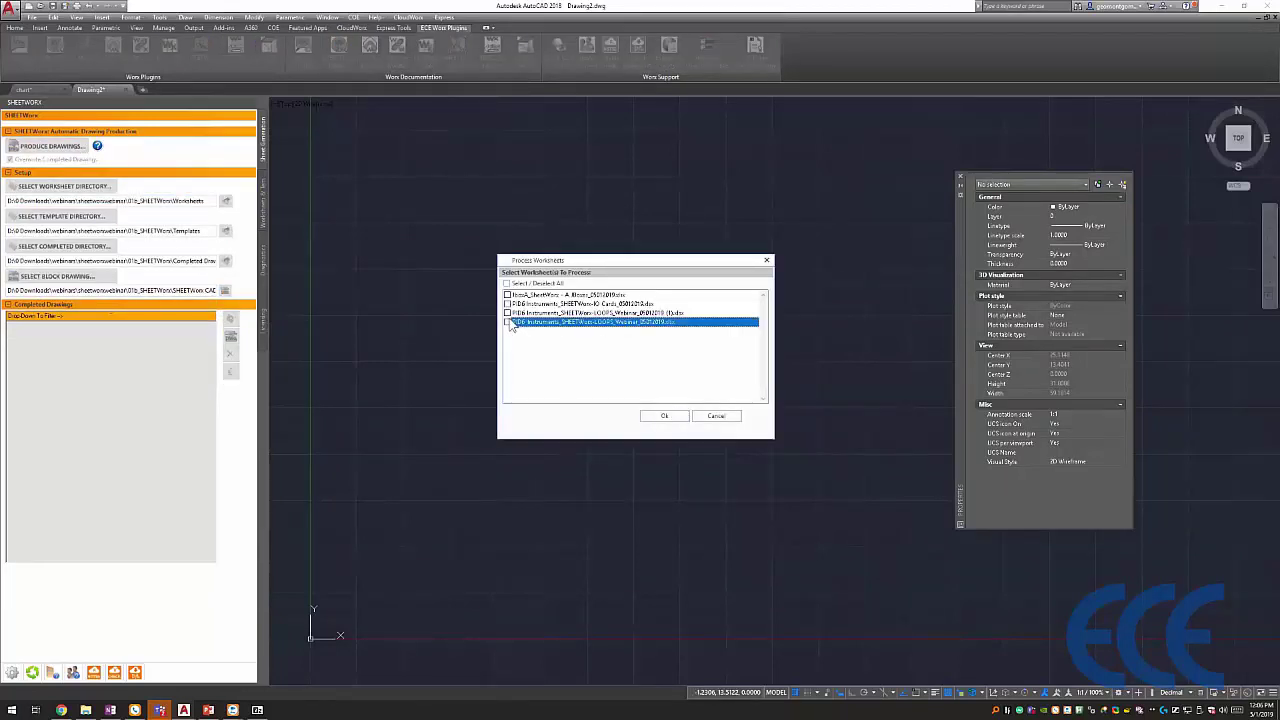
{"action": "left_click", "coordinate": [658, 416]}
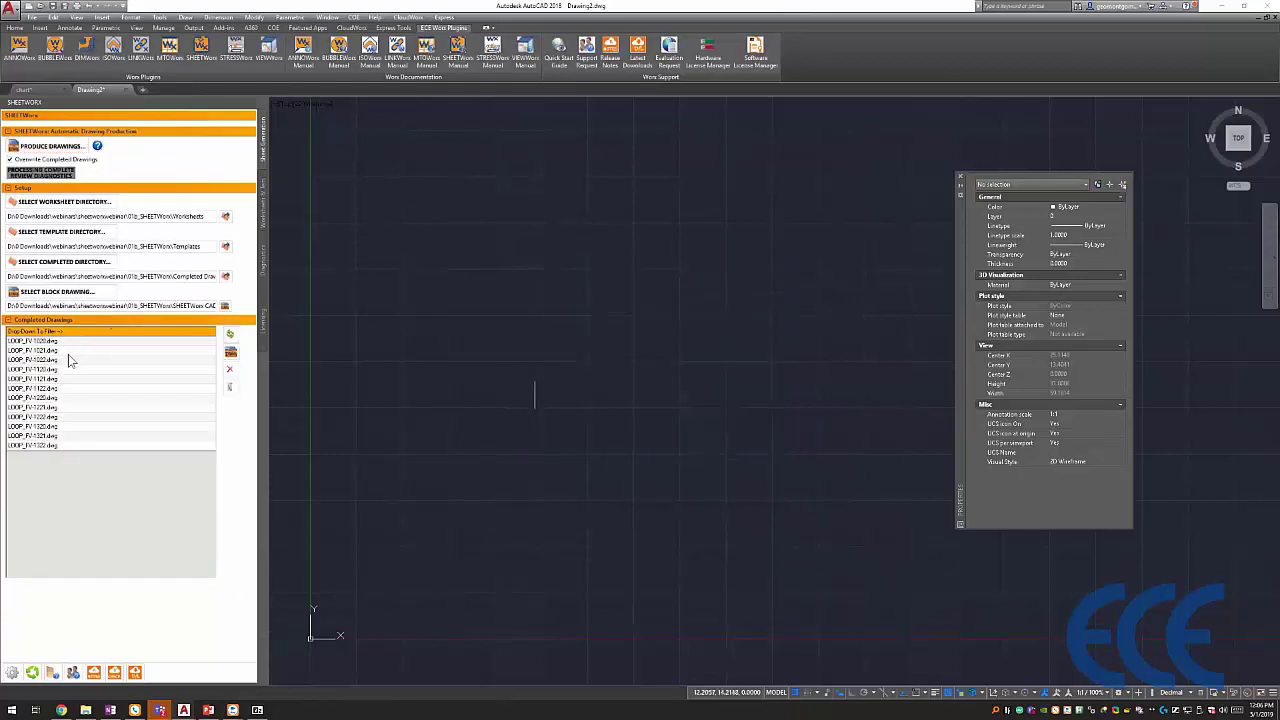
- Open the completed drawing LOOP_FV-1120.dwg and examine its FIT-1120 and FY-1120 wiring and title block
{"action": "double_click", "coordinate": [202, 370]}
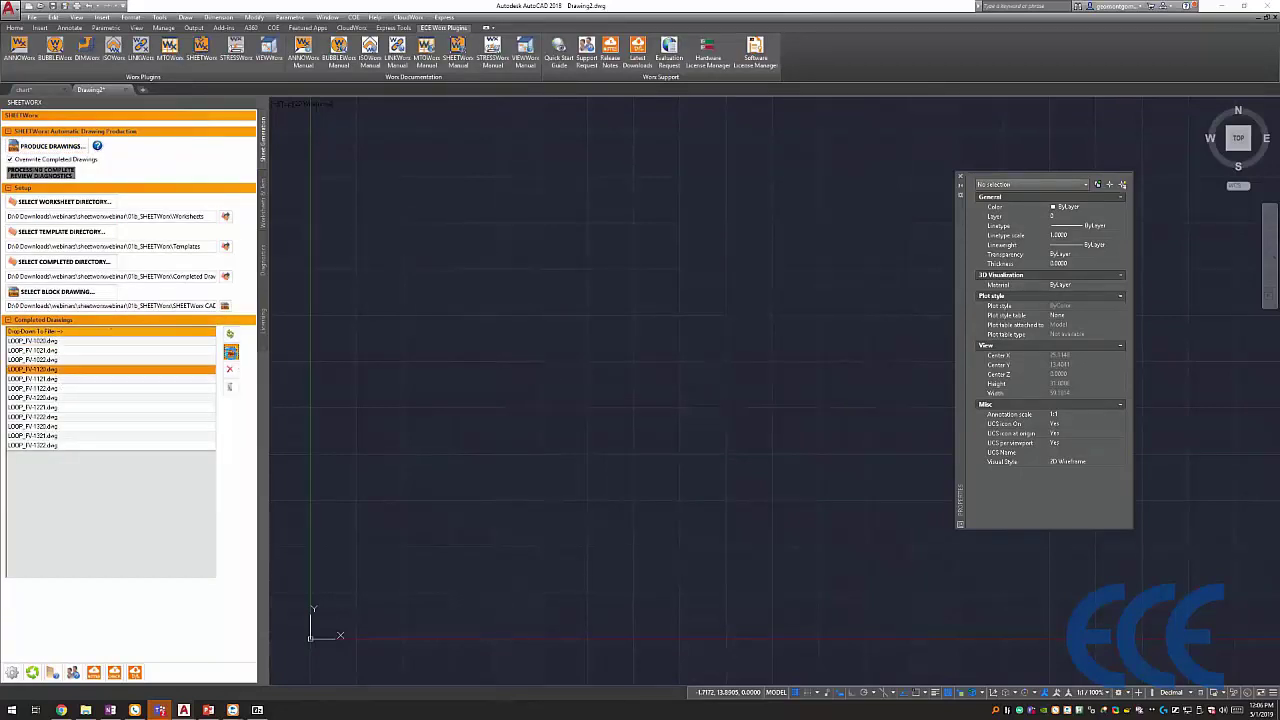
{"action": "middle_click_drag", "start_coordinate": [774, 424], "coordinate": [743, 362]}
{"action": "scroll", "coordinate": [738, 370], "scroll_direction": "down", "scroll_amount": 1}
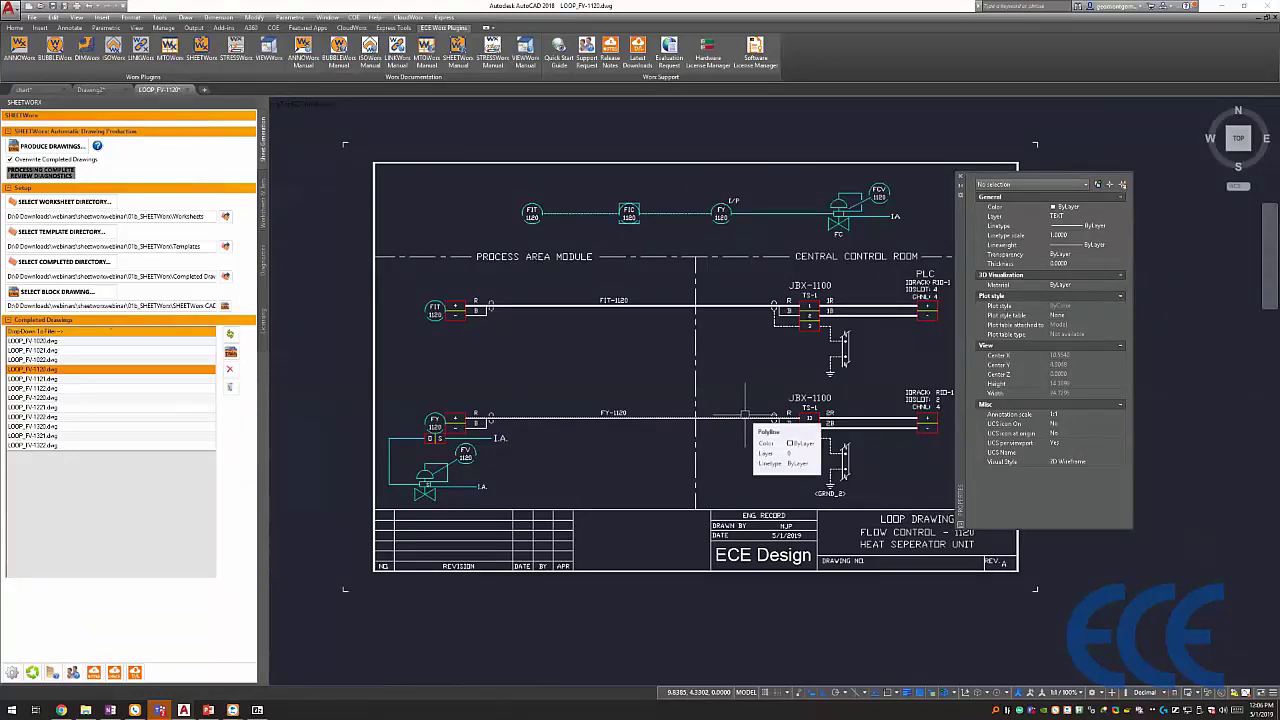
{"action": "scroll", "coordinate": [583, 412], "scroll_direction": "down", "scroll_amount": 1}
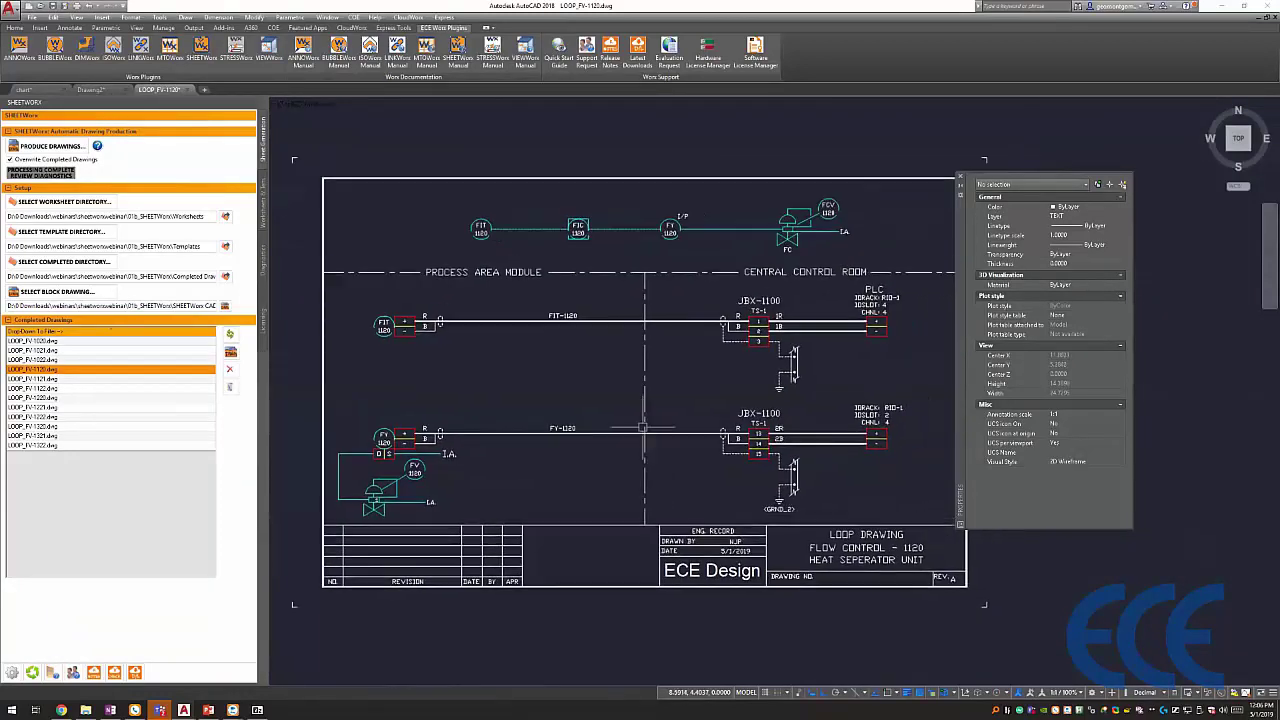
{"action": "scroll", "coordinate": [583, 412], "scroll_direction": "up", "scroll_amount": 1}
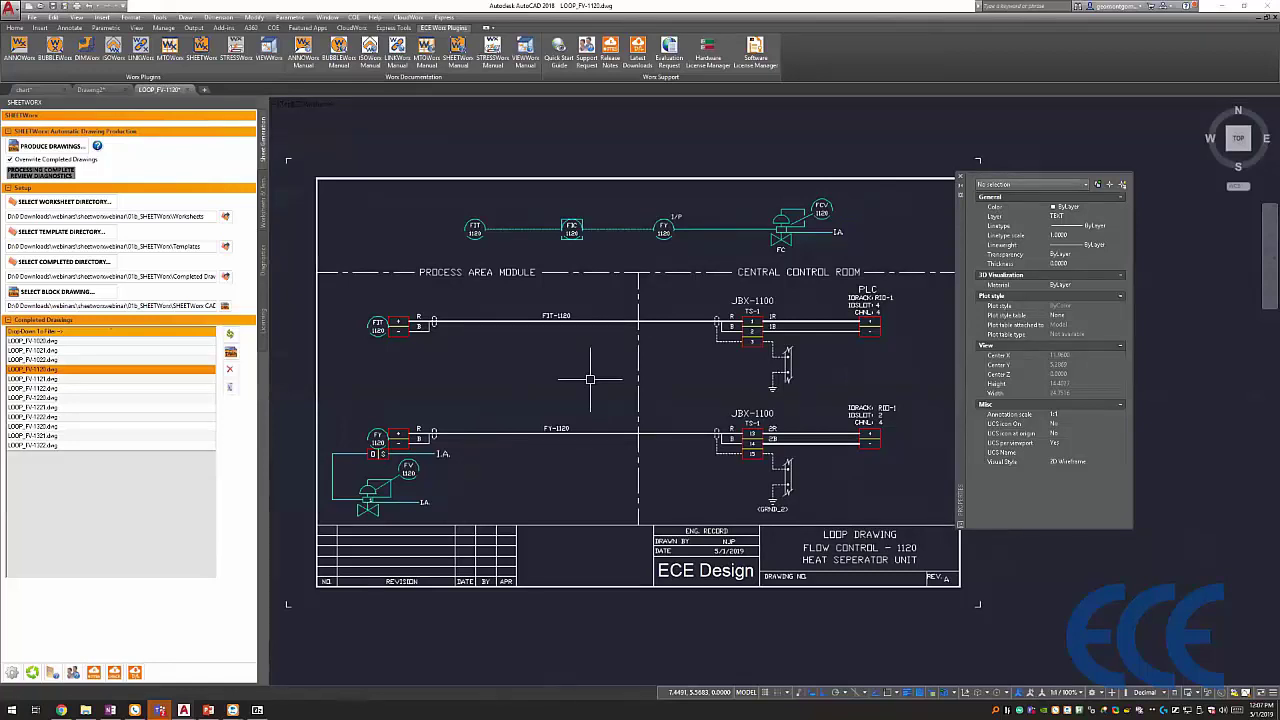
- Produce the junction box and IO drawings from the JBoxes and IO Cards worksheets dated 05012019
{"action": "left_click", "coordinate": [45, 146]}
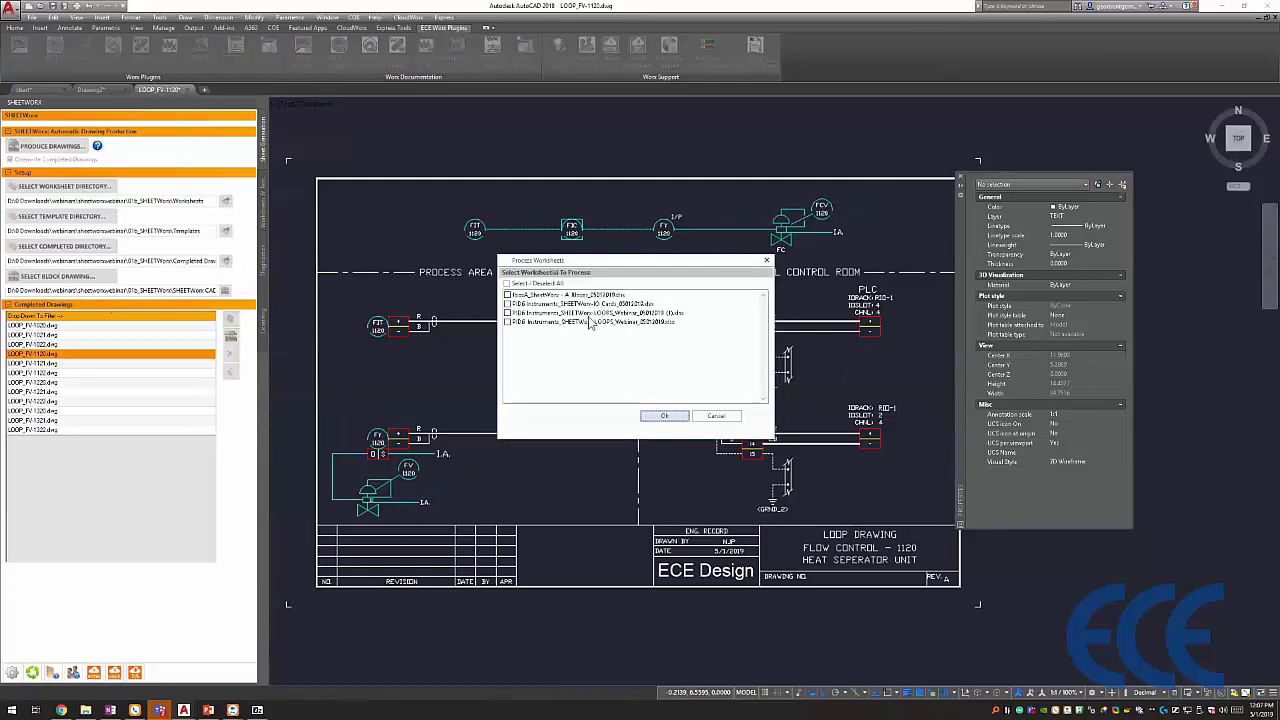
{"action": "left_click", "coordinate": [586, 304]}
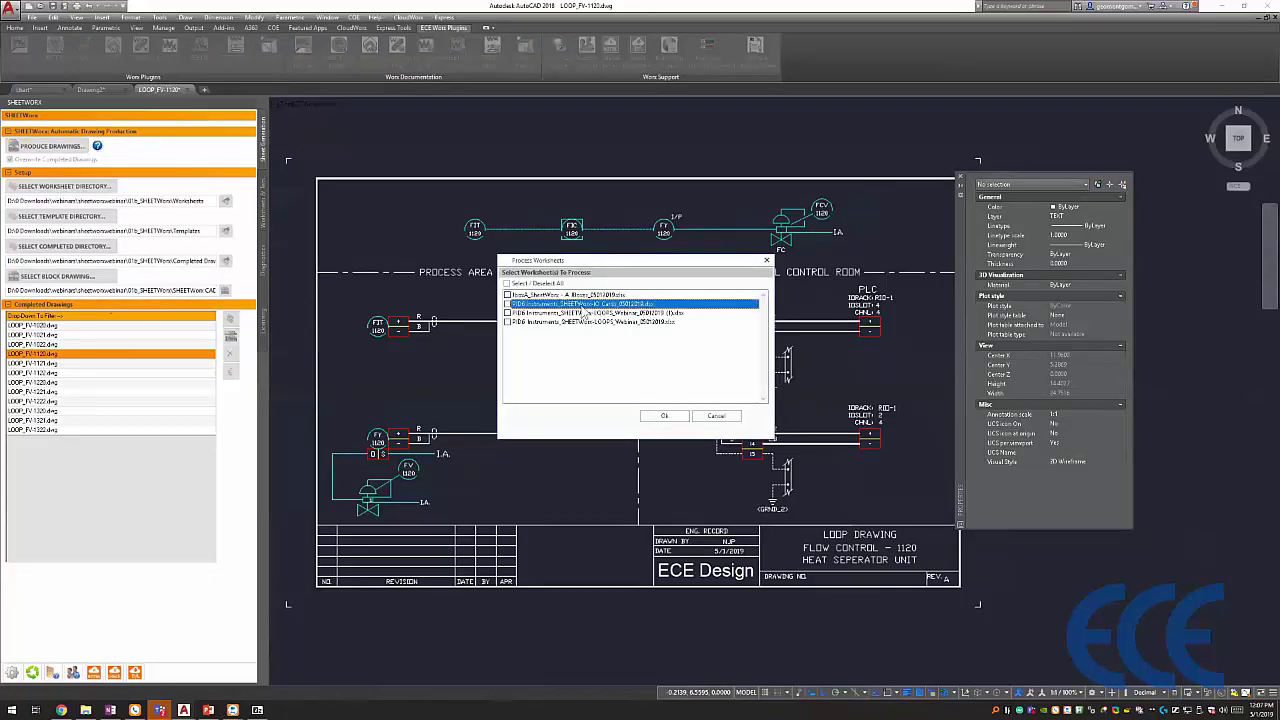
{"action": "left_click", "coordinate": [507, 304]}
{"action": "left_click", "coordinate": [508, 295]}
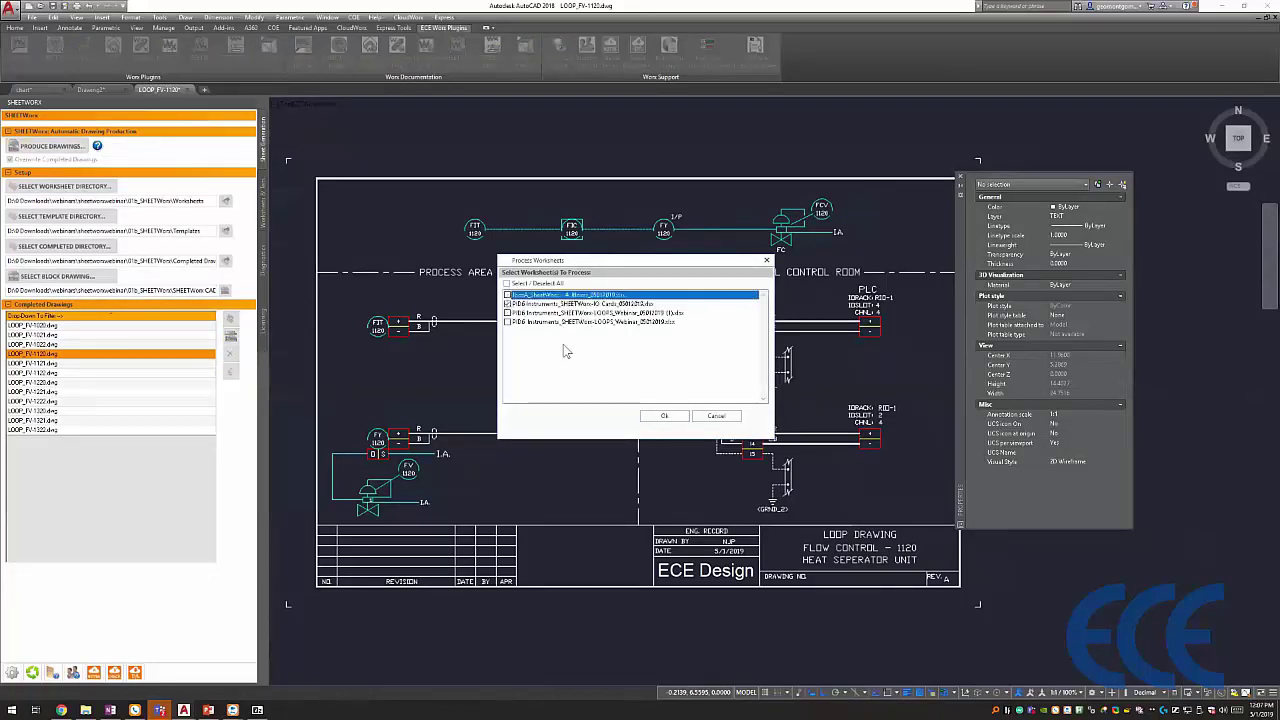
{"action": "left_click", "coordinate": [663, 417]}
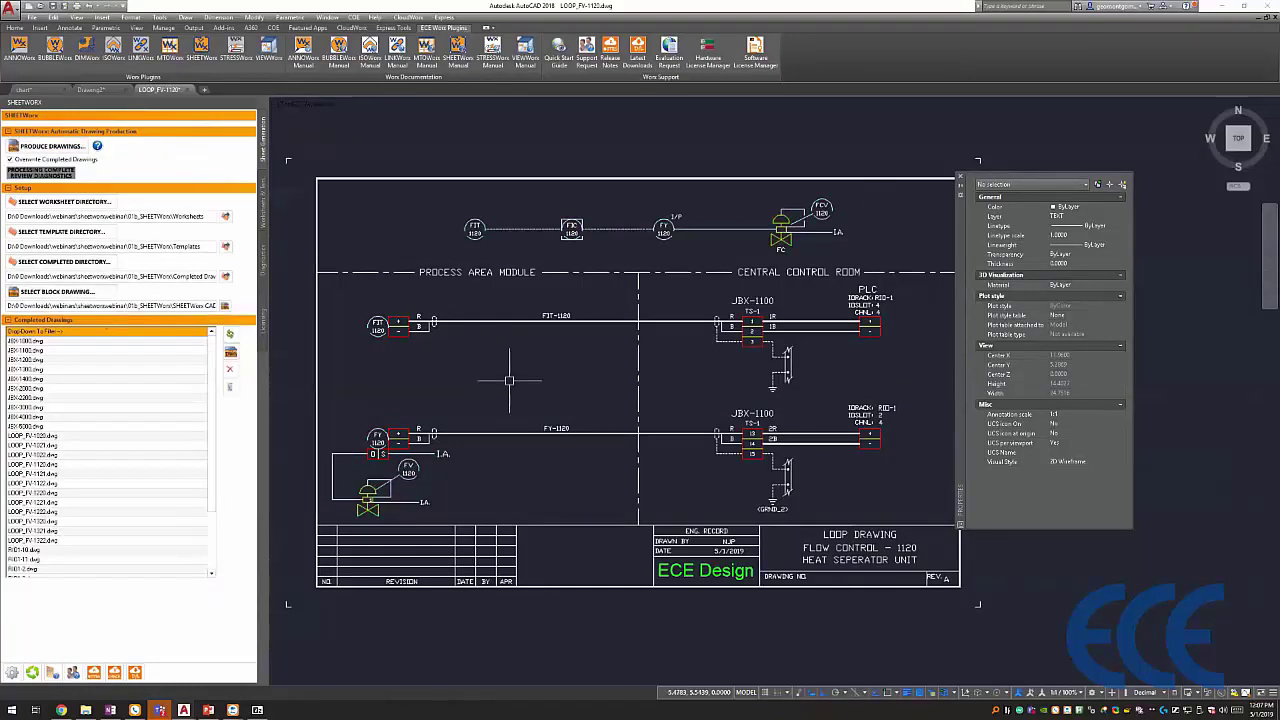
- Open the completed junction box drawings JBX-1400.dwg and JBX-1200.dwg for review
{"action": "left_click", "coordinate": [594, 383]}
{"action": "left_click", "coordinate": [594, 383]}
{"action": "middle_click_drag", "start_coordinate": [592, 387], "coordinate": [604, 386]}
{"action": "double_click", "coordinate": [130, 378]}
{"action": "double_click", "coordinate": [130, 359]}
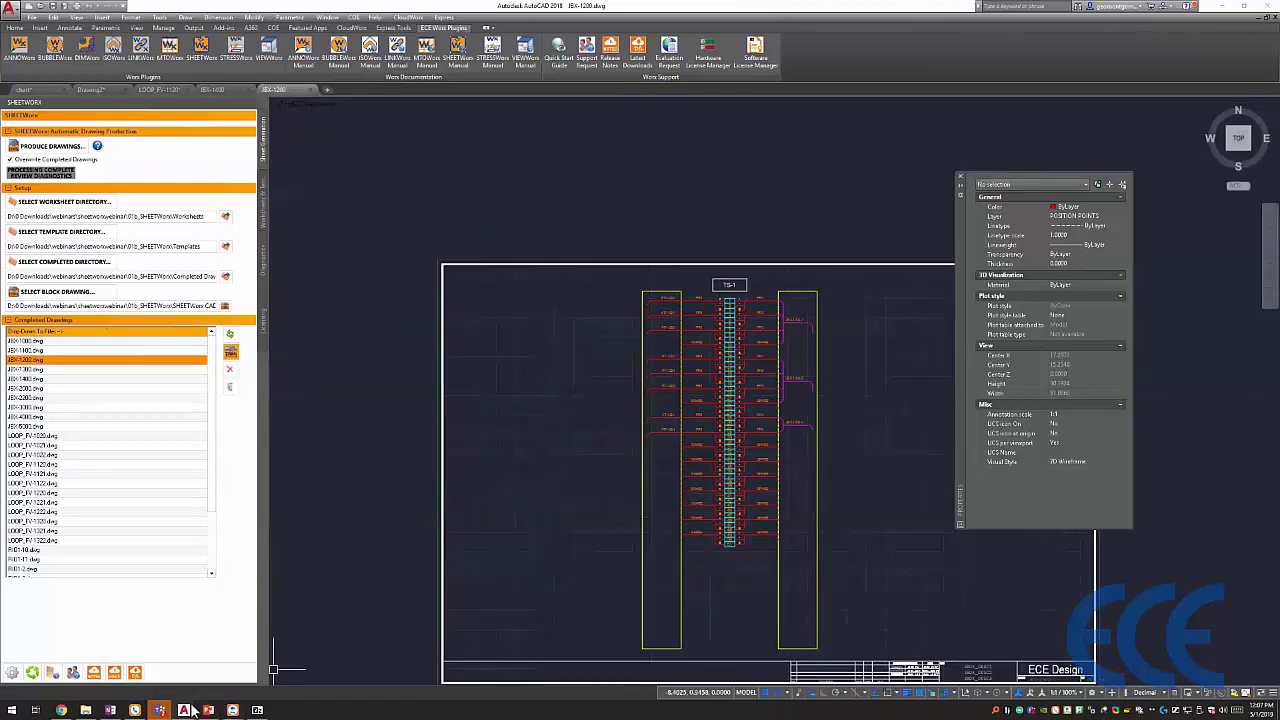
- Switch to the SHEETWorx presentation in PowerPoint and start the slide show at the "How drawing generation works." slide
{"action": "left_click", "coordinate": [209, 711]}
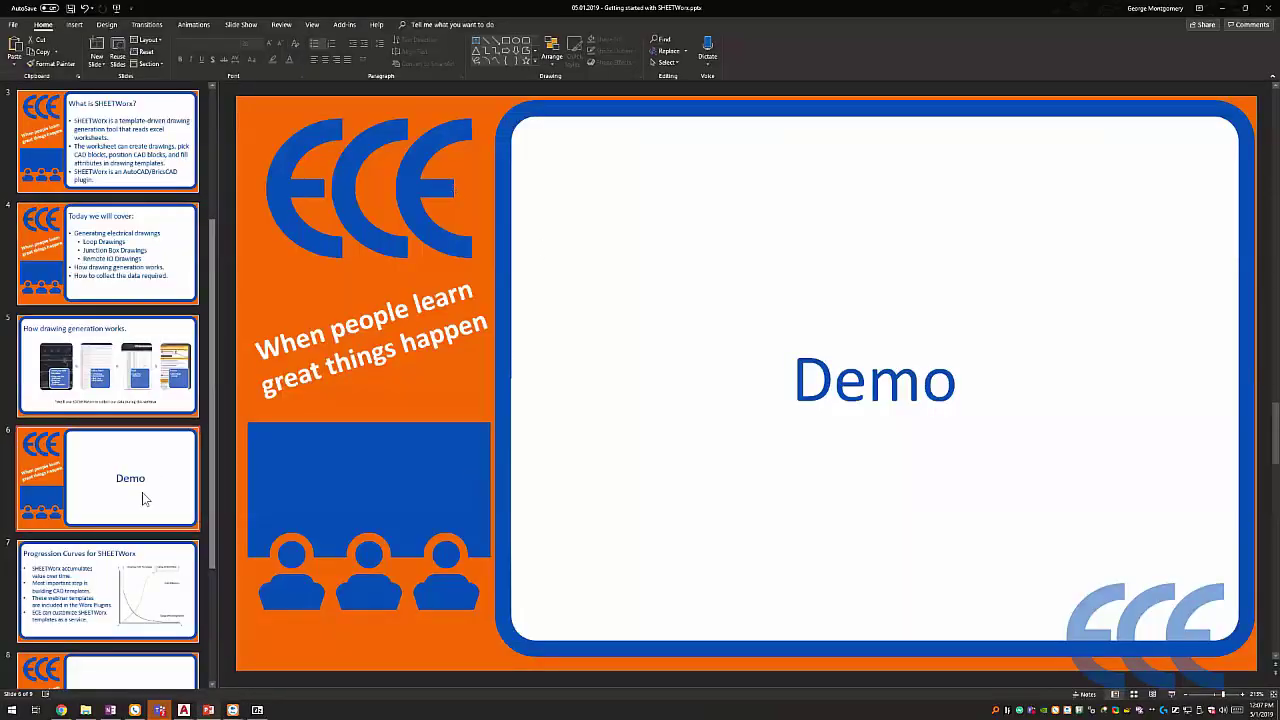
{"action": "key", "text": "shift+F5"}
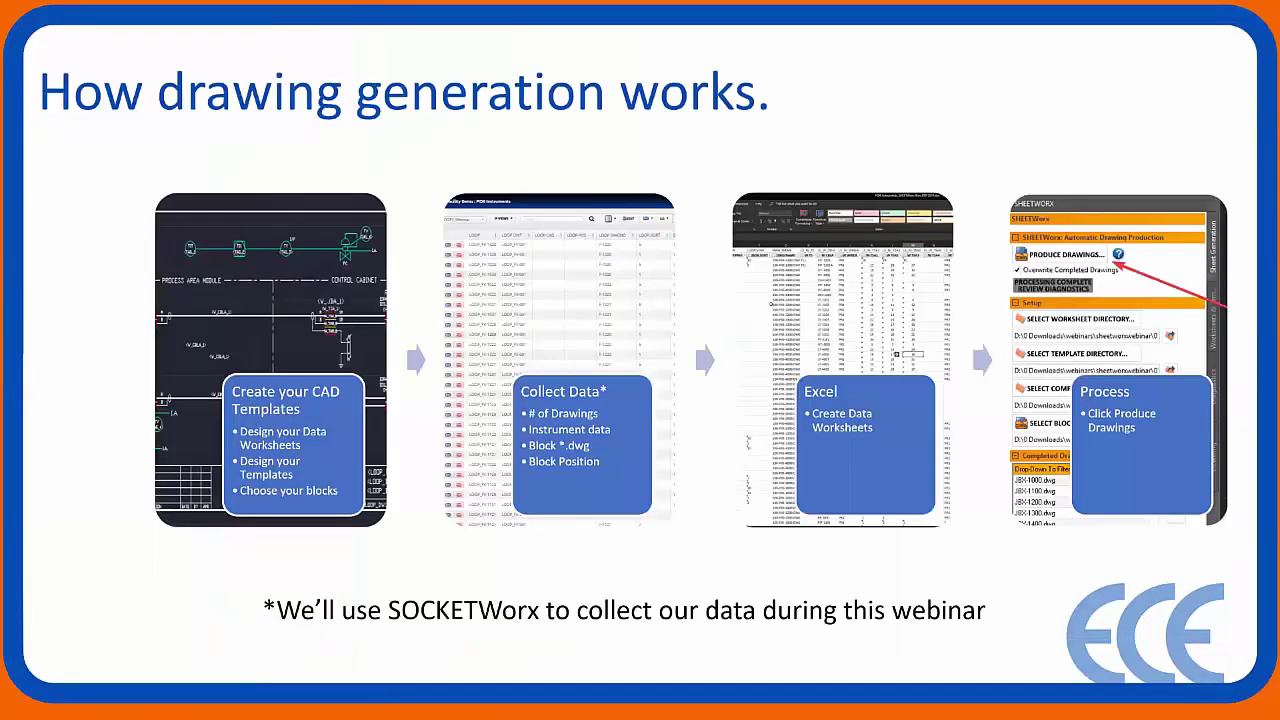